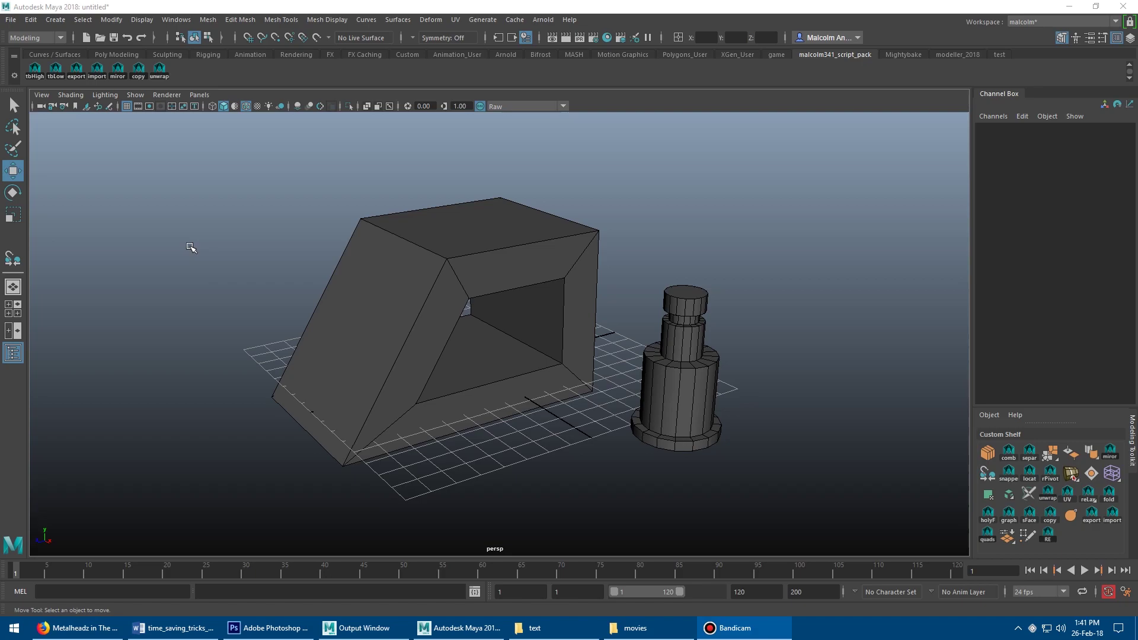
Reposition the block at Translate Y 6.027 and Translate Z 22.199.
{"action": "left_click_drag", "start_coordinate": [297, 262], "coordinate": [397, 317], "text": "alt"}
{"action": "left_click", "coordinate": [332, 308]}
{"action": "mouse_move", "coordinate": [495, 340]}
{"action": "left_mouse_down"}
{"action": "mouse_move", "coordinate": [494, 297]}
{"action": "mouse_move", "coordinate": [479, 333]}
{"action": "left_mouse_up"}
{"action": "left_click_drag", "start_coordinate": [450, 376], "coordinate": [423, 382]}
{"action": "left_click_drag", "start_coordinate": [382, 279], "coordinate": [402, 243], "text": "alt"}
{"action": "left_click_drag", "start_coordinate": [375, 284], "coordinate": [408, 282], "text": "alt"}
Lower the vertices of the block's upper front edge, return to object mode and select the whole block.
{"action": "right_click_drag", "start_coordinate": [404, 248], "coordinate": [347, 246]}
{"action": "left_click_drag", "start_coordinate": [370, 280], "coordinate": [339, 263], "text": "alt"}
{"action": "left_click_drag", "start_coordinate": [333, 192], "coordinate": [446, 281]}
{"action": "left_click_drag", "start_coordinate": [406, 184], "coordinate": [408, 219]}
{"action": "left_click_drag", "start_coordinate": [473, 341], "coordinate": [460, 285], "text": "alt"}
{"action": "right_click_drag", "start_coordinate": [479, 246], "coordinate": [520, 238]}
{"action": "left_click", "coordinate": [616, 245]}
{"action": "left_click", "coordinate": [500, 226]}
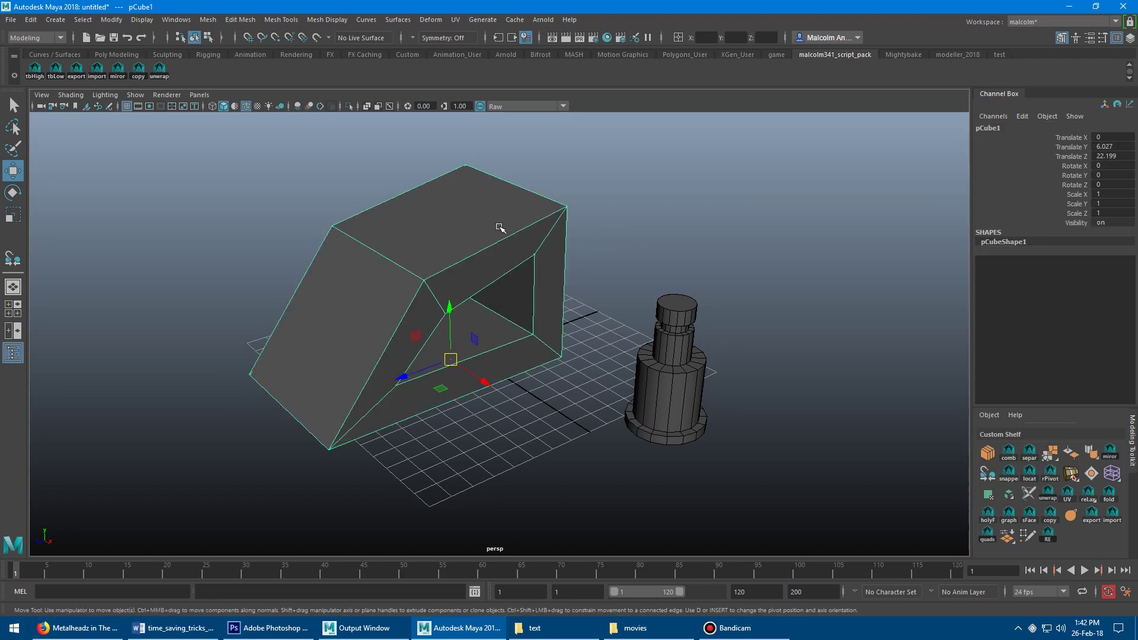
Try to rotate the cylinder by hand towards the block's slope, and undo the rotation.
{"action": "mouse_move", "coordinate": [498, 224]}
{"action": "left_mouse_down", "text": "alt"}
{"action": "mouse_move", "coordinate": [528, 221]}
{"action": "mouse_move", "coordinate": [495, 195]}
{"action": "mouse_move", "coordinate": [498, 204]}
{"action": "left_mouse_up", "text": "alt"}
{"action": "left_click", "coordinate": [657, 328]}
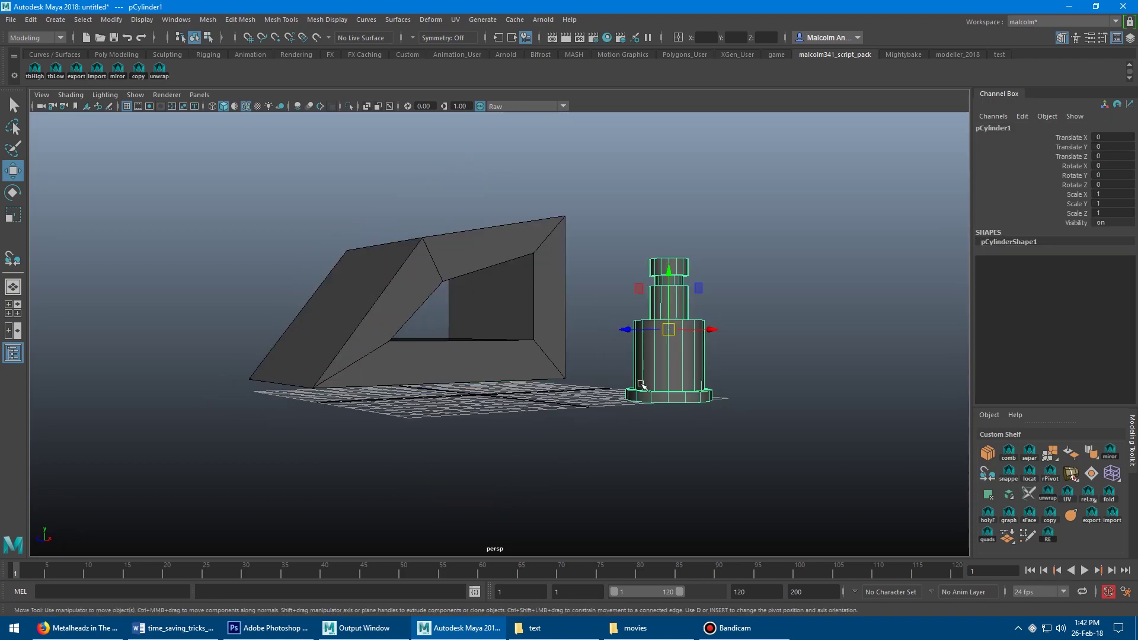
{"action": "left_click_drag", "start_coordinate": [658, 373], "coordinate": [650, 337], "text": "alt"}
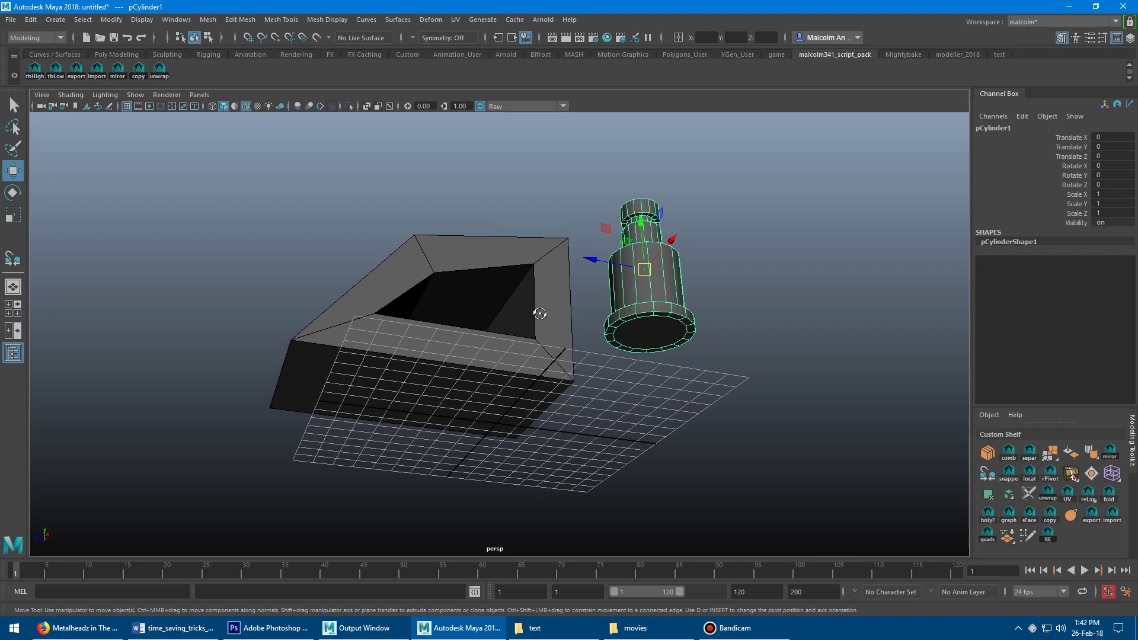
{"action": "left_click_drag", "start_coordinate": [538, 313], "coordinate": [353, 297], "text": "alt"}
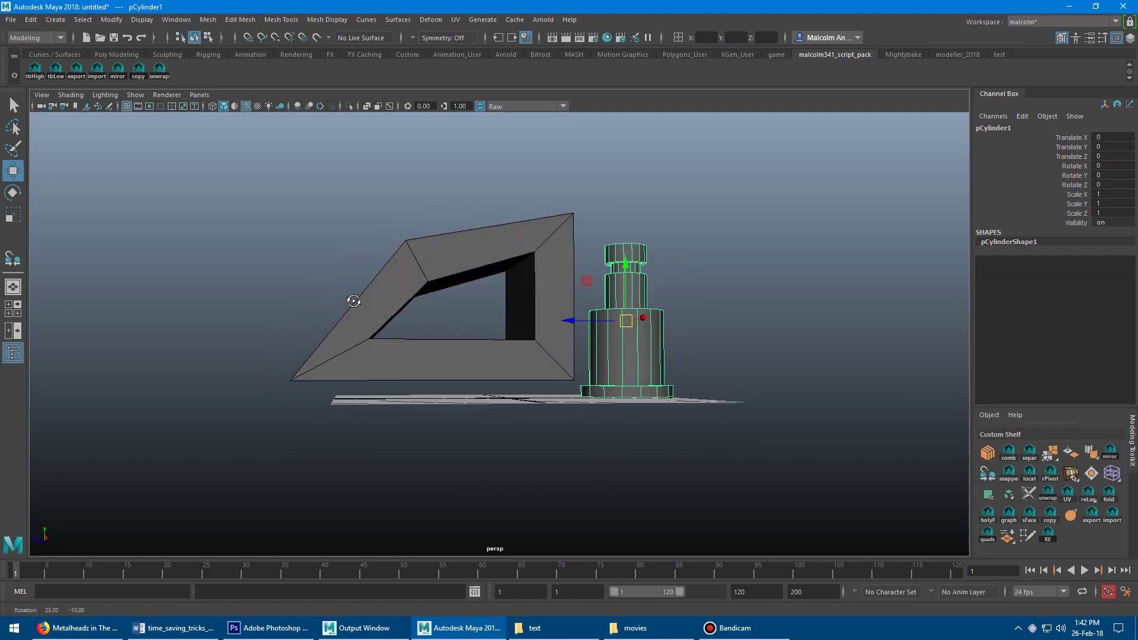
{"action": "key", "text": "e"}
{"action": "left_click_drag", "start_coordinate": [570, 350], "coordinate": [490, 346]}
{"action": "key", "text": "ctrl+z"}
{"action": "right_click_drag", "start_coordinate": [490, 346], "coordinate": [513, 352], "text": "alt"}
{"action": "mouse_move", "coordinate": [513, 353]}
{"action": "left_mouse_down", "text": "alt"}
{"action": "mouse_move", "coordinate": [465, 353]}
{"action": "mouse_move", "coordinate": [531, 360]}
{"action": "left_mouse_up", "text": "alt"}
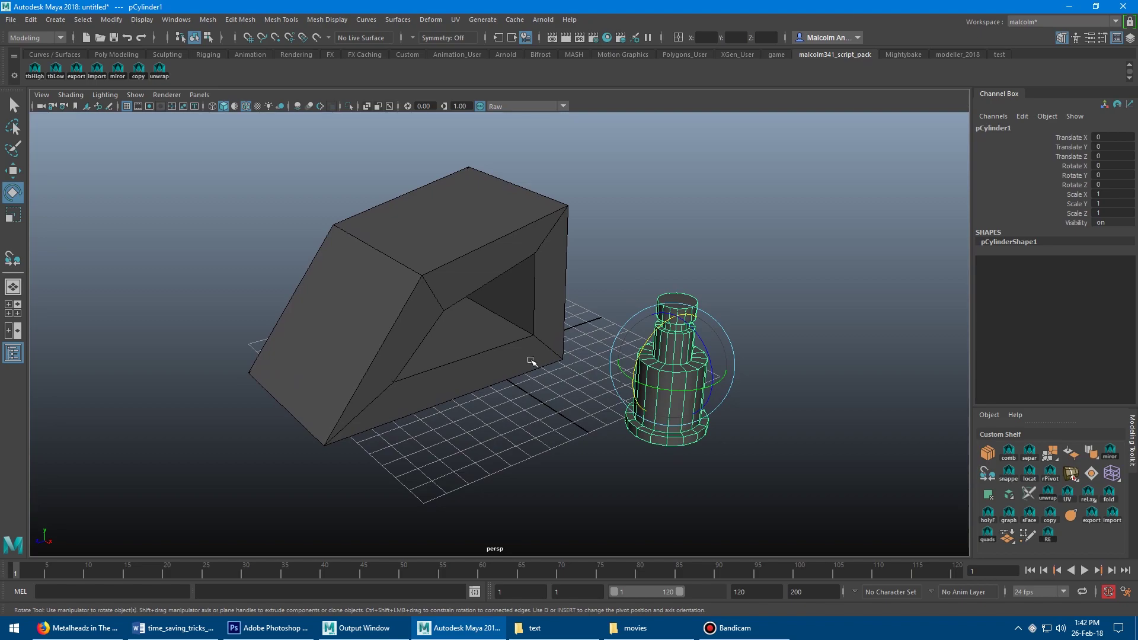
Use the Snap Together Tool to attach the cylinder's wide base to the block's sloped front face.
{"action": "key", "text": "w"}
{"action": "left_click_drag", "start_coordinate": [527, 373], "coordinate": [491, 335], "text": "alt"}
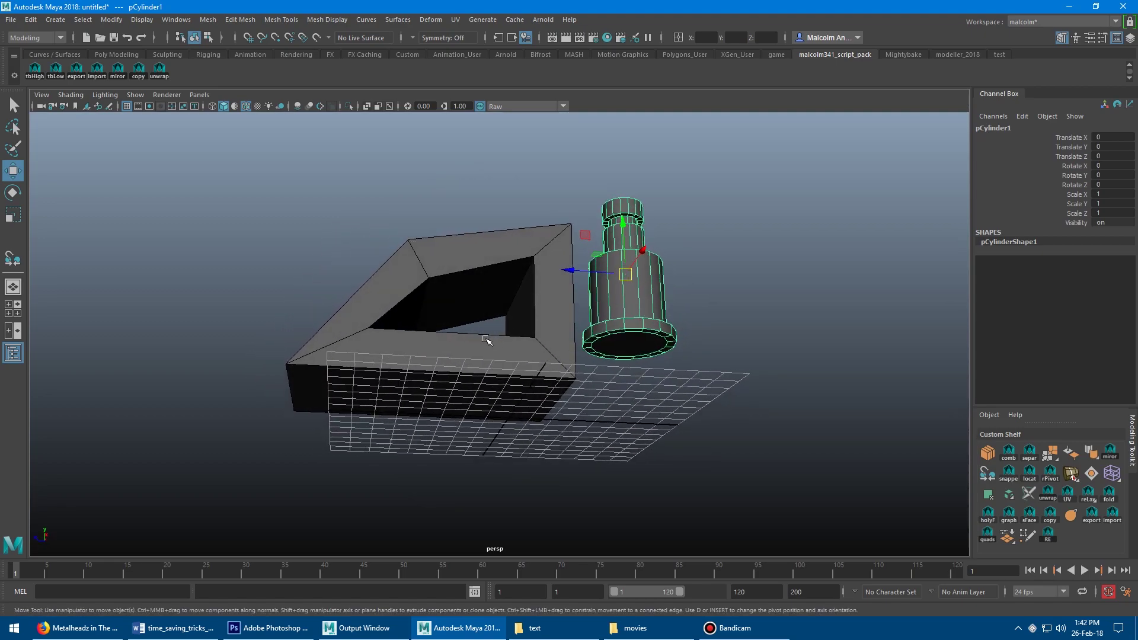
{"action": "left_click", "coordinate": [112, 19]}
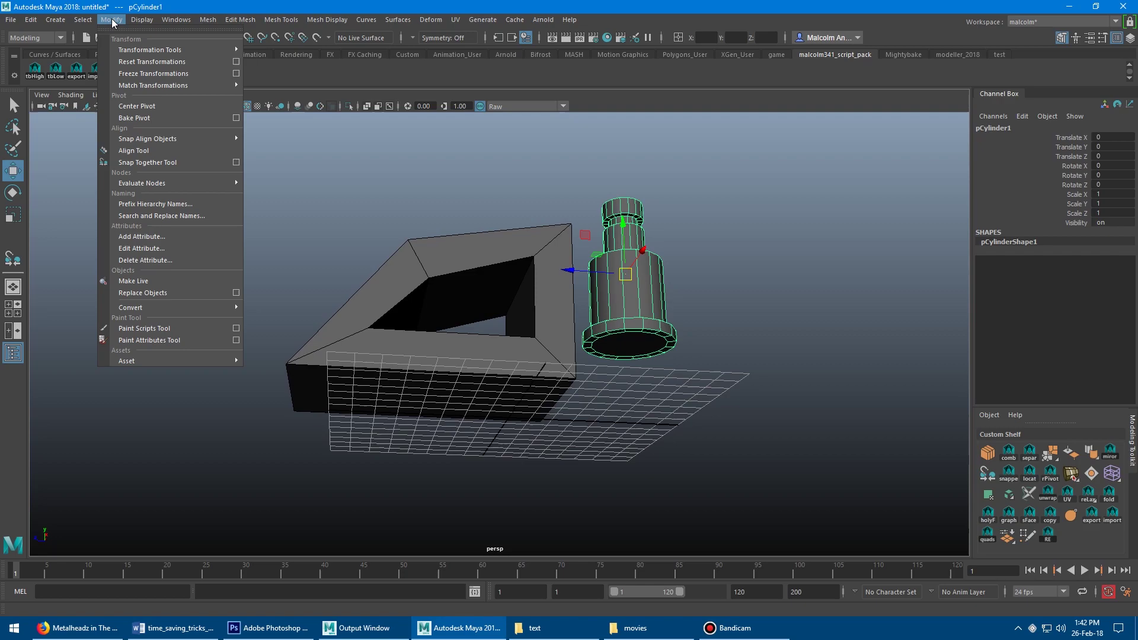
{"action": "left_click", "coordinate": [160, 163]}
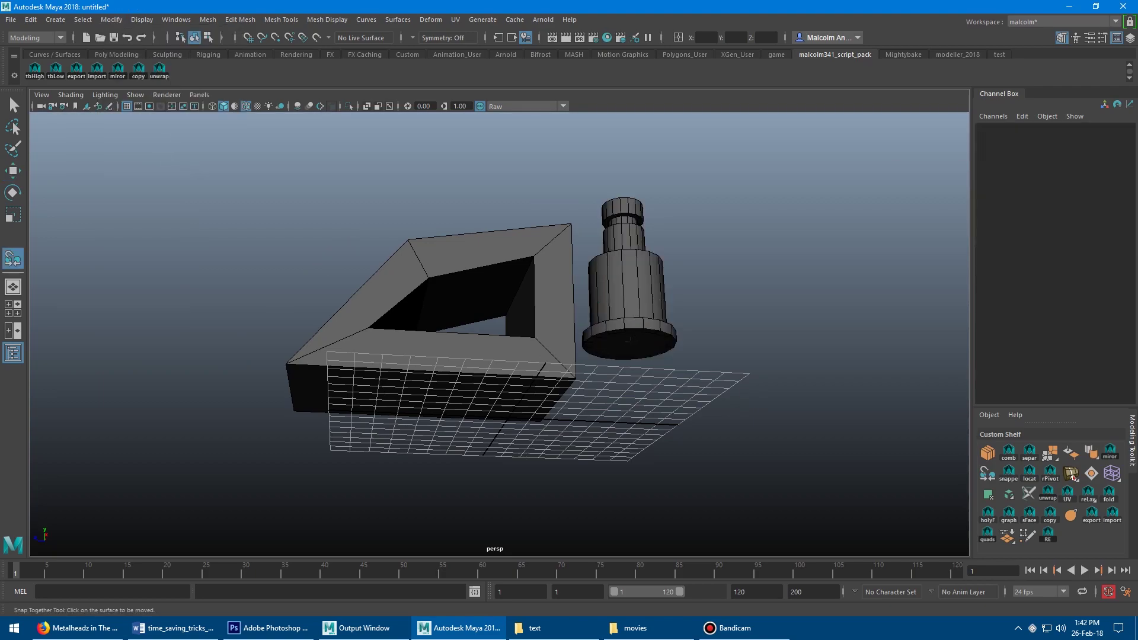
{"action": "left_click_drag", "start_coordinate": [500, 221], "coordinate": [400, 337], "text": "alt"}
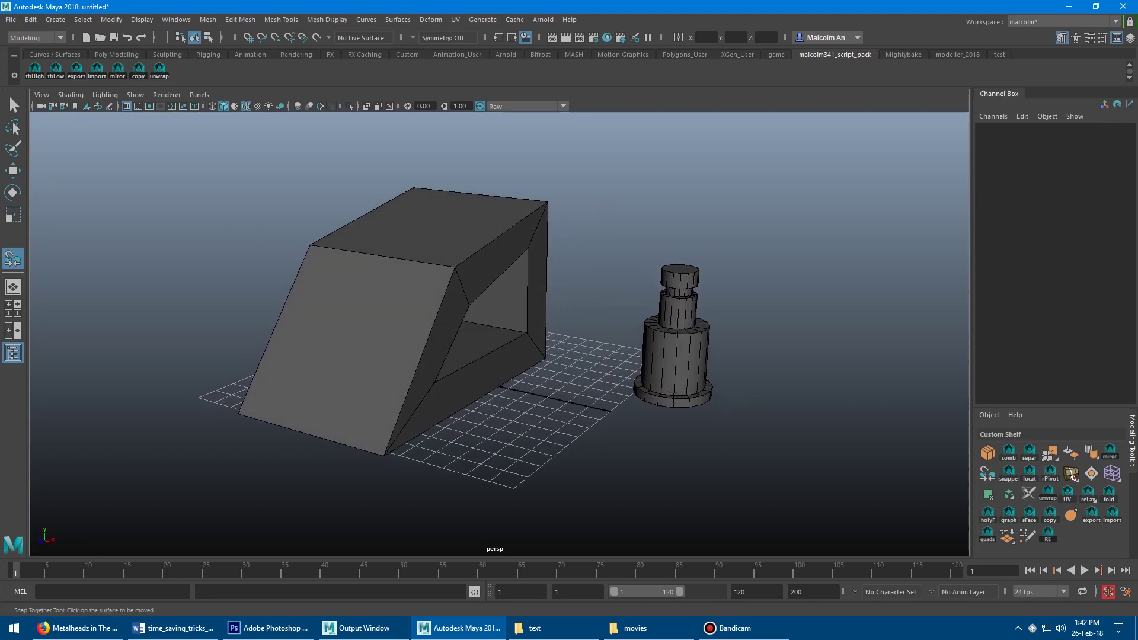
{"action": "left_click_drag", "start_coordinate": [402, 297], "coordinate": [485, 252], "text": "alt"}
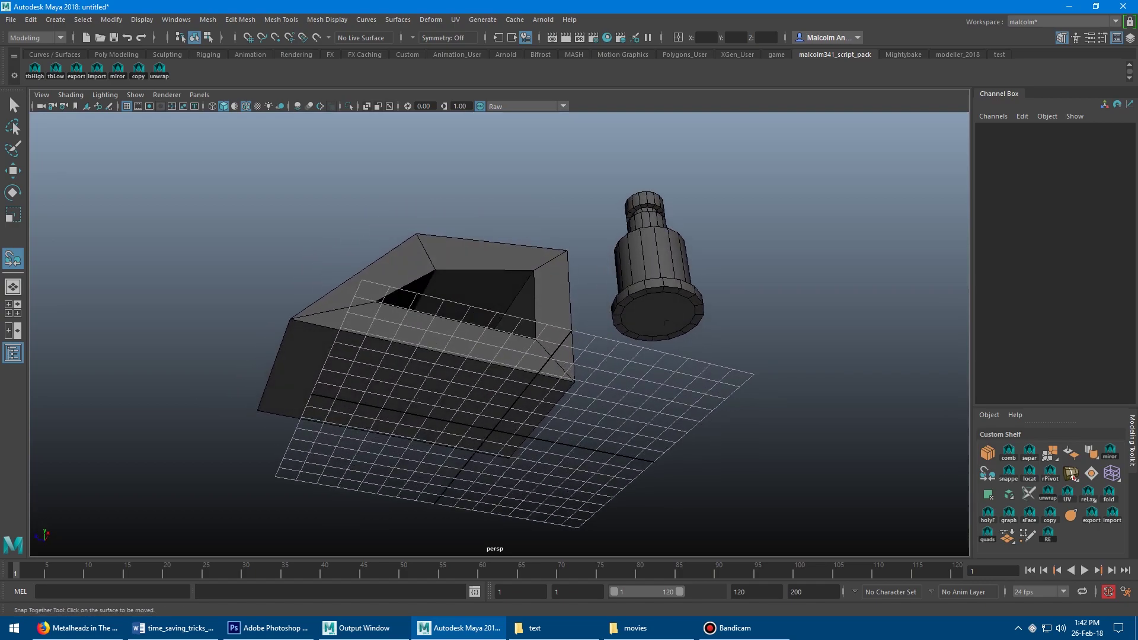
{"action": "left_click_drag", "start_coordinate": [560, 354], "coordinate": [536, 331], "text": "alt"}
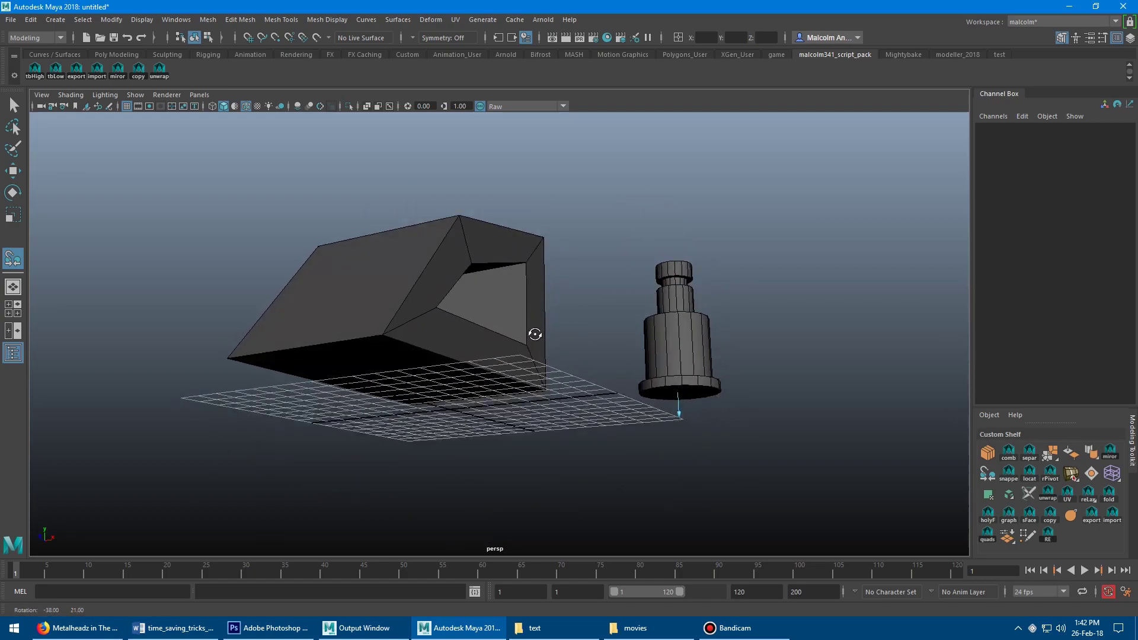
{"action": "left_click", "coordinate": [356, 278]}
{"action": "left_click_drag", "start_coordinate": [450, 328], "coordinate": [488, 318], "text": "alt"}
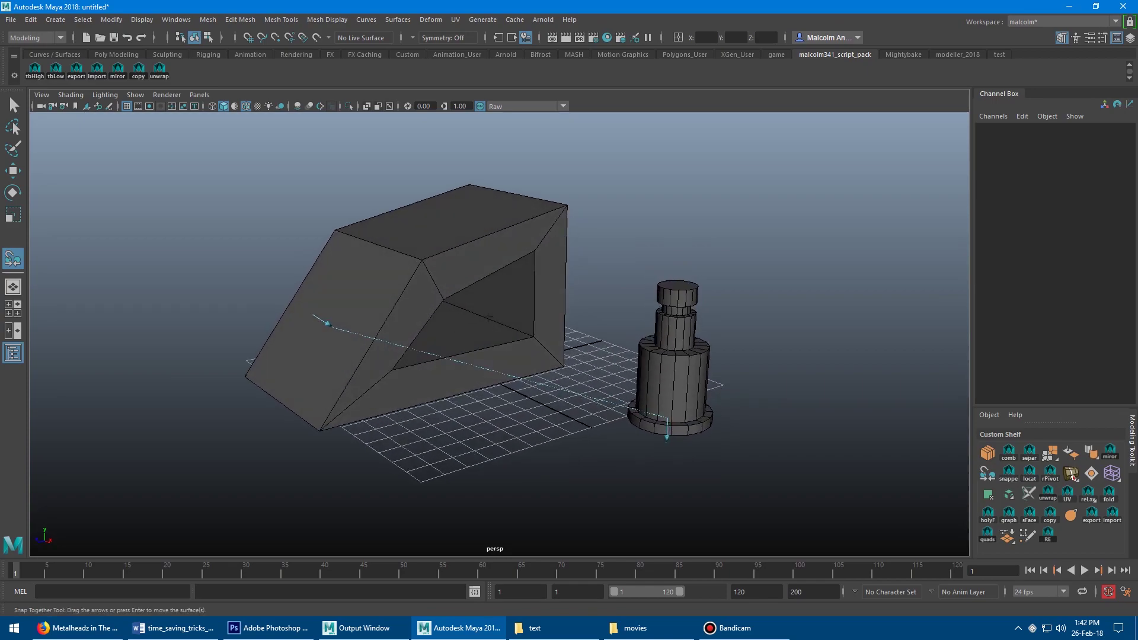
{"action": "key", "text": "Return"}
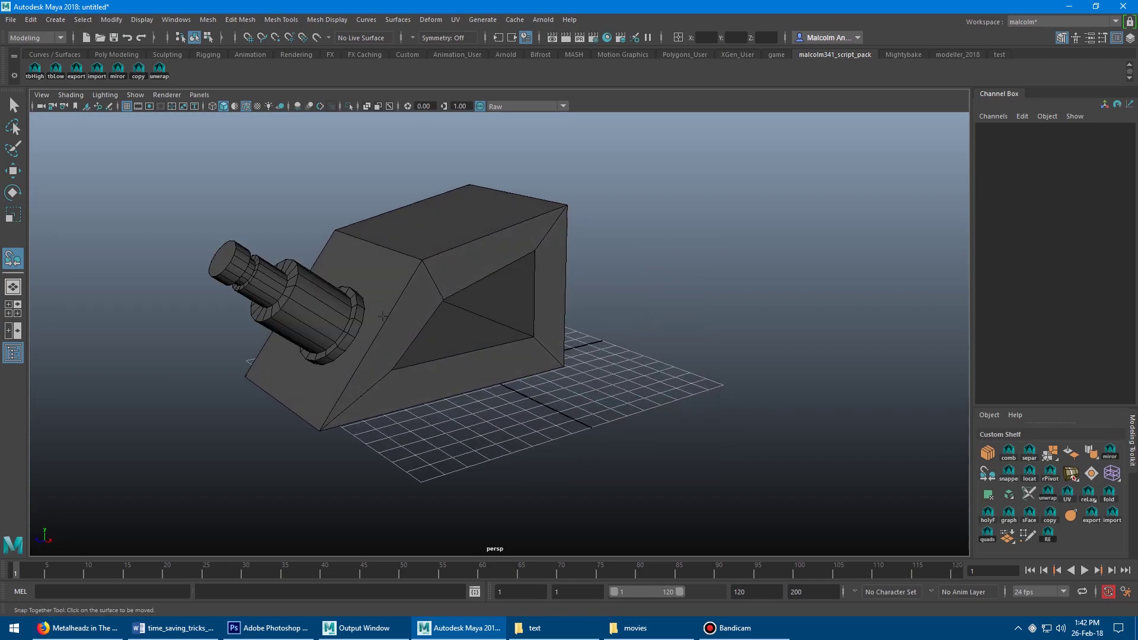
Select the snapped cylinder and examine how its base sits against the block's sloped face from both sides.
{"action": "key", "text": "w"}
{"action": "left_click", "coordinate": [338, 314]}
{"action": "left_click_drag", "start_coordinate": [533, 355], "coordinate": [495, 328], "text": "alt"}
{"action": "middle_click_drag", "start_coordinate": [362, 303], "coordinate": [479, 322], "text": "alt"}
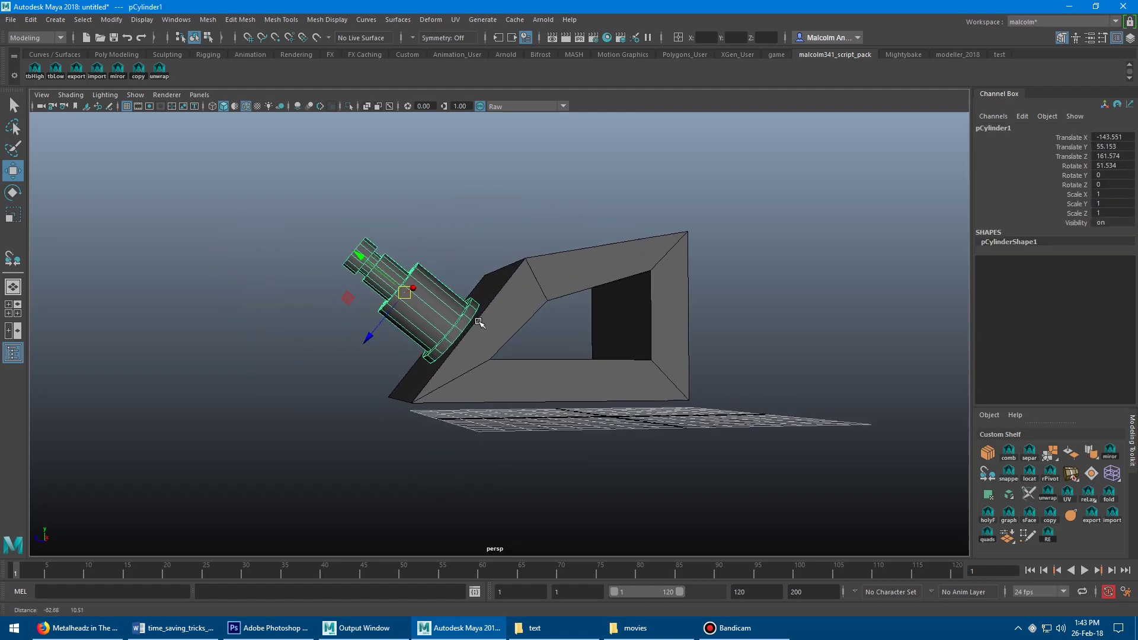
{"action": "left_click_drag", "start_coordinate": [479, 322], "coordinate": [702, 309], "text": "alt"}
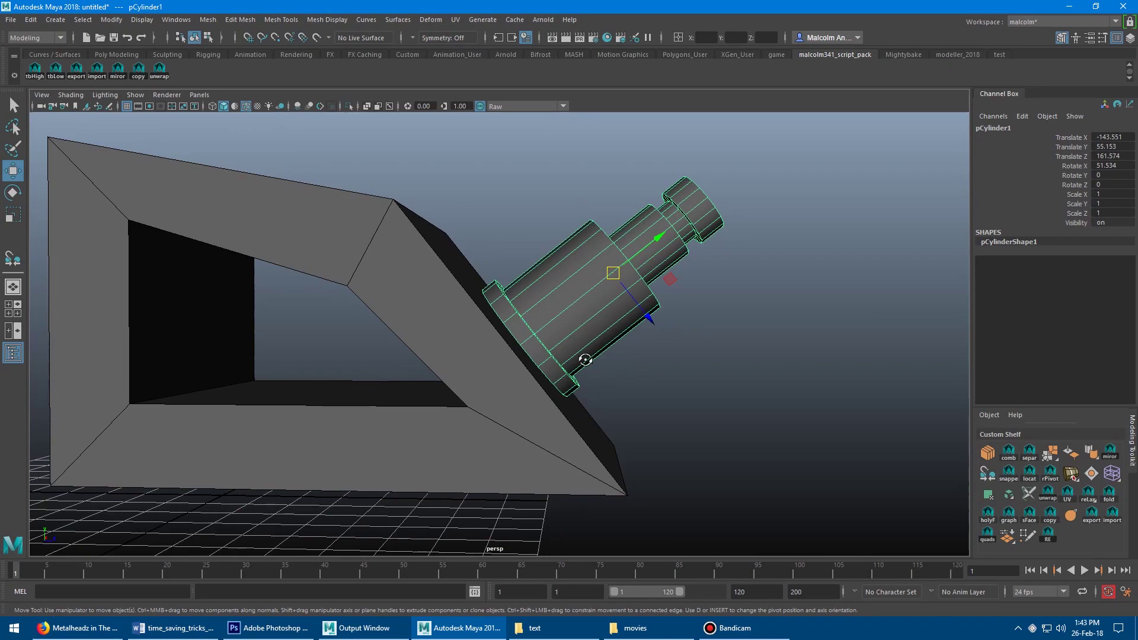
{"action": "left_click_drag", "start_coordinate": [585, 360], "coordinate": [548, 310], "text": "alt"}
{"action": "right_click", "coordinate": [465, 304]}
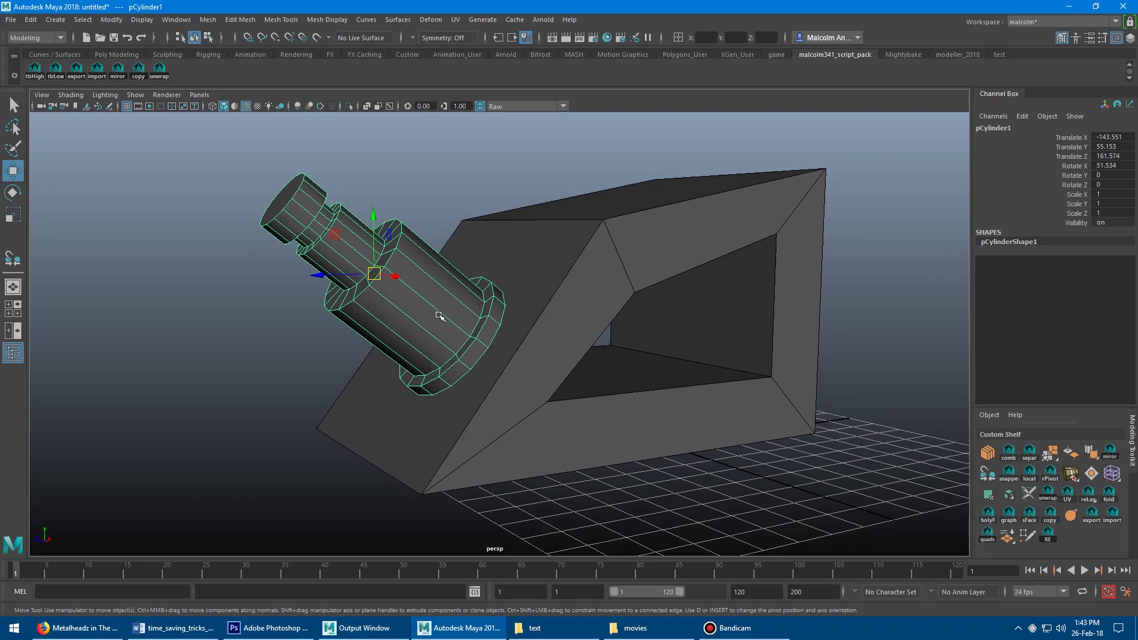
Try a Rotate X of 0 on the cylinder, and undo the change.
{"action": "left_click", "coordinate": [1123, 166]}
{"action": "type", "text": "0"}
{"action": "key", "text": "Return"}
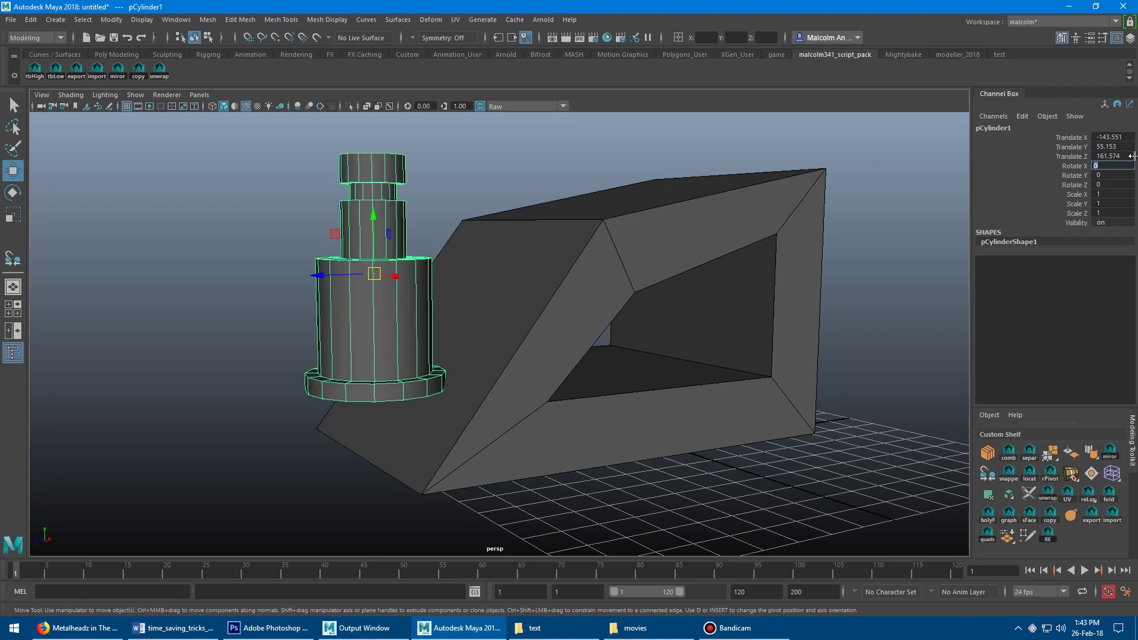
{"action": "left_click_drag", "start_coordinate": [705, 239], "coordinate": [527, 258], "text": "alt"}
{"action": "key", "text": "ctrl+z"}
Try moving the cylinder along the world axes, undoing each move.
{"action": "mouse_move", "coordinate": [404, 230]}
{"action": "left_mouse_down"}
{"action": "mouse_move", "coordinate": [406, 176]}
{"action": "mouse_move", "coordinate": [399, 231]}
{"action": "mouse_move", "coordinate": [401, 216]}
{"action": "left_mouse_up"}
{"action": "key", "text": "ctrl+z"}
{"action": "left_click_drag", "start_coordinate": [368, 277], "coordinate": [318, 272]}
{"action": "key", "text": "ctrl+z"}
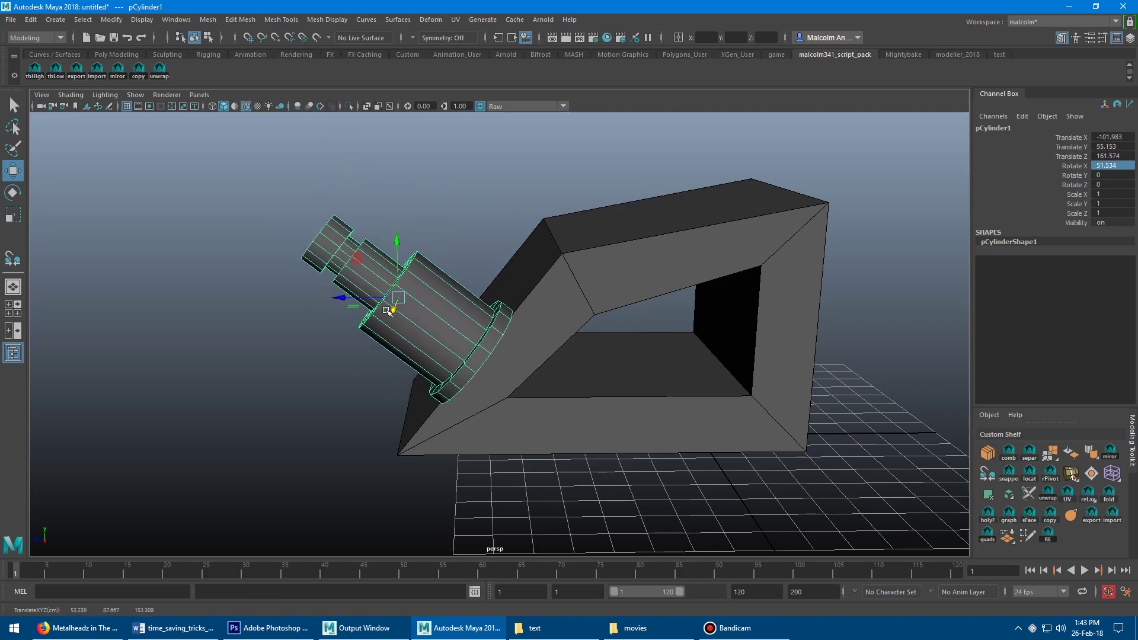
Set the Move tool's axis orientation to Object and check the manipulator's alignment with the tilted cylinder.
{"action": "left_click_drag", "start_coordinate": [394, 313], "coordinate": [554, 253], "text": "alt"}
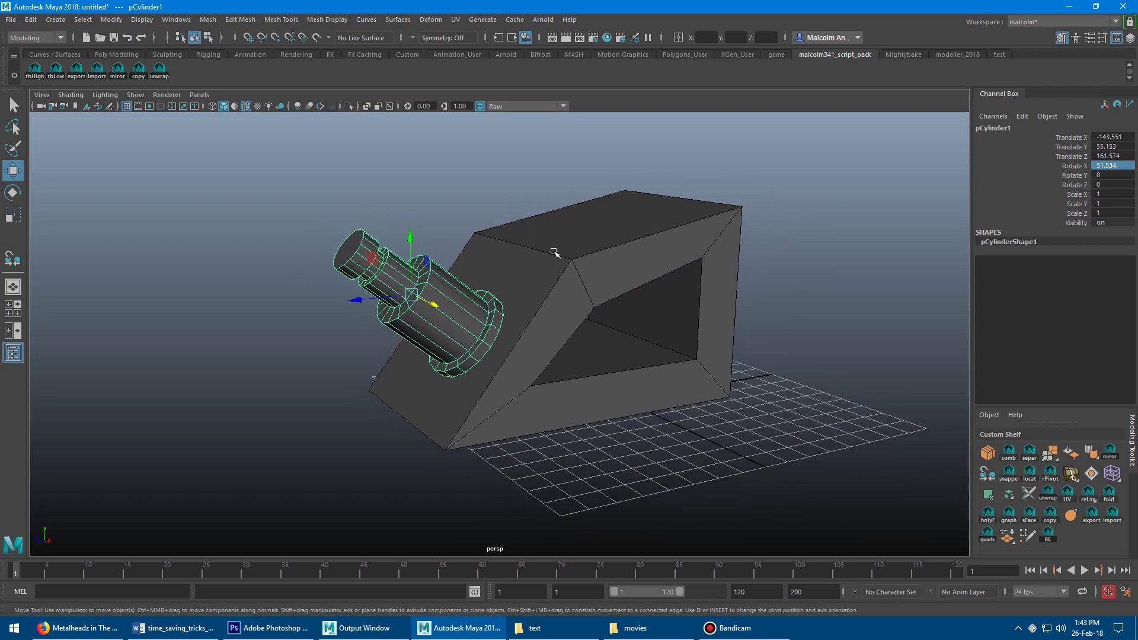
{"action": "left_click", "coordinate": [554, 251]}
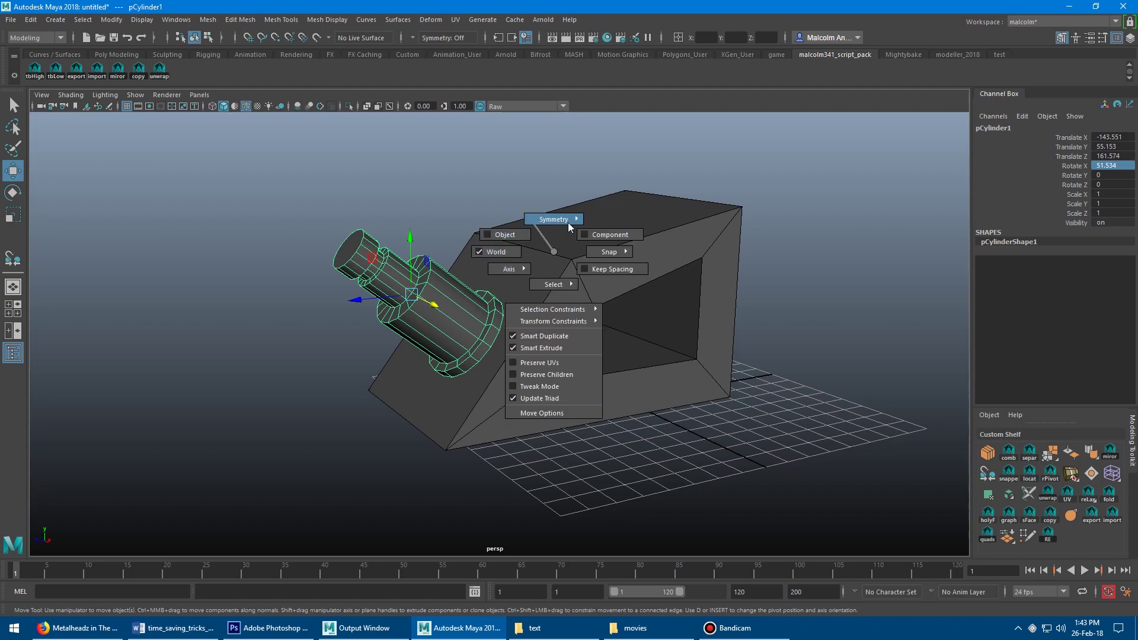
{"action": "left_click", "coordinate": [508, 235]}
{"action": "left_click_drag", "start_coordinate": [508, 264], "coordinate": [575, 234], "text": "alt"}
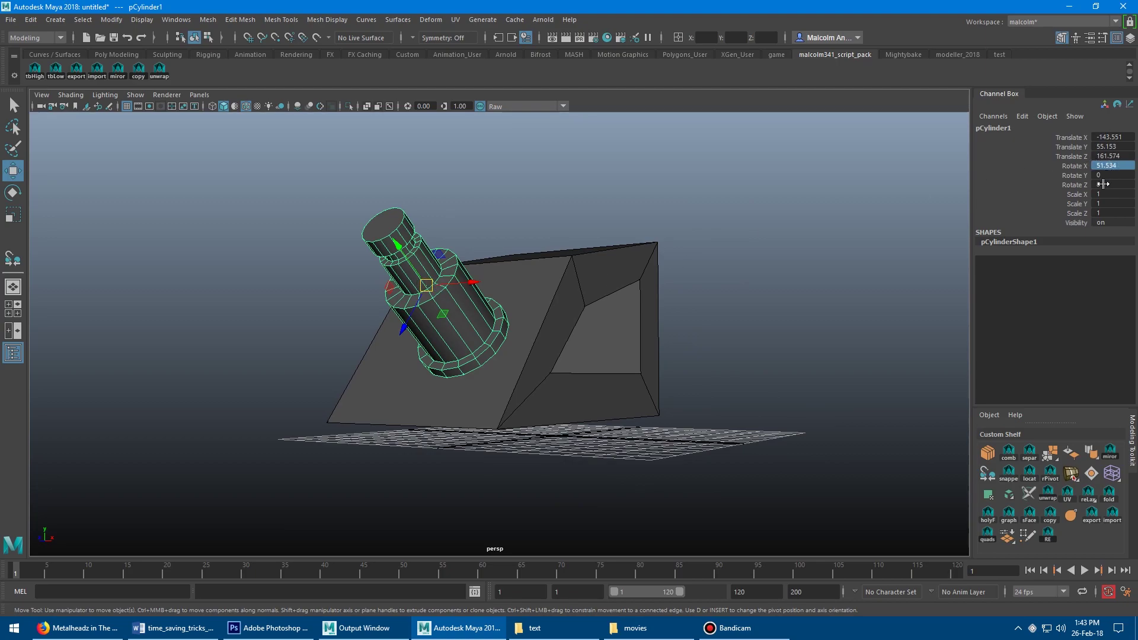
{"action": "left_click_drag", "start_coordinate": [613, 254], "coordinate": [531, 260], "text": "alt"}
{"action": "right_click_drag", "start_coordinate": [531, 261], "coordinate": [634, 268], "text": "alt"}
{"action": "scroll", "coordinate": [634, 268], "scroll_direction": "up", "scroll_amount": 5}
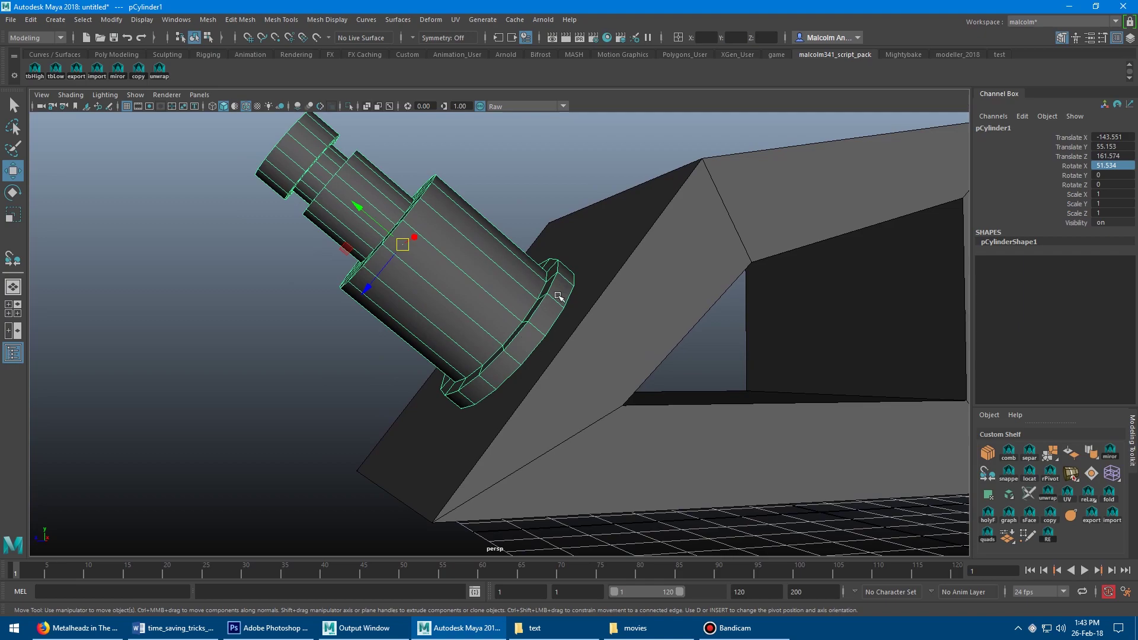
{"action": "left_click_drag", "start_coordinate": [559, 296], "coordinate": [618, 293], "text": "alt"}
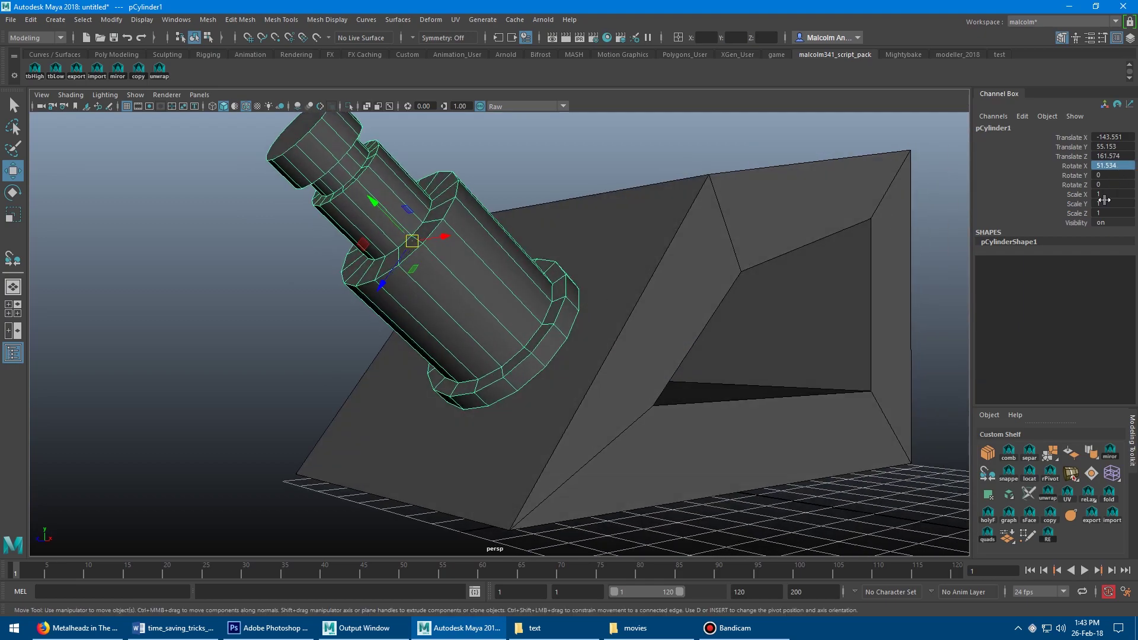
Slide the cylinder across the sloped face along its object axes to Translate X -154.804, Y 64.683, Z 154.002.
{"action": "left_click_drag", "start_coordinate": [630, 248], "coordinate": [569, 338], "text": "alt"}
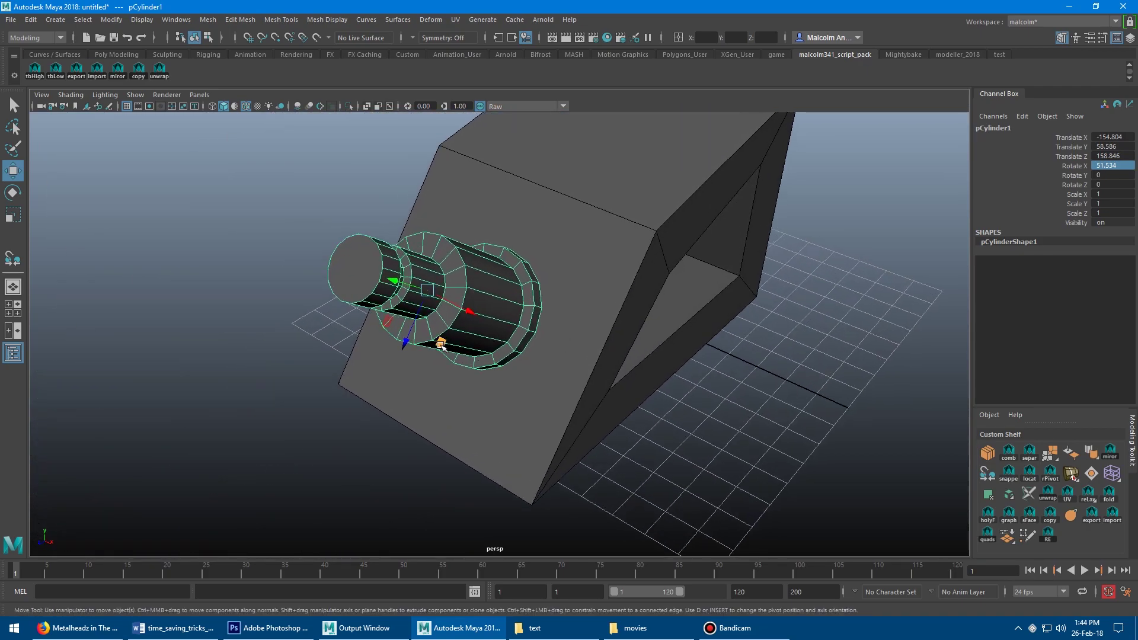
{"action": "left_click_drag", "start_coordinate": [448, 329], "coordinate": [332, 432]}
{"action": "key", "text": "ctrl+z"}
{"action": "left_click_drag", "start_coordinate": [619, 305], "coordinate": [711, 356], "text": "alt"}
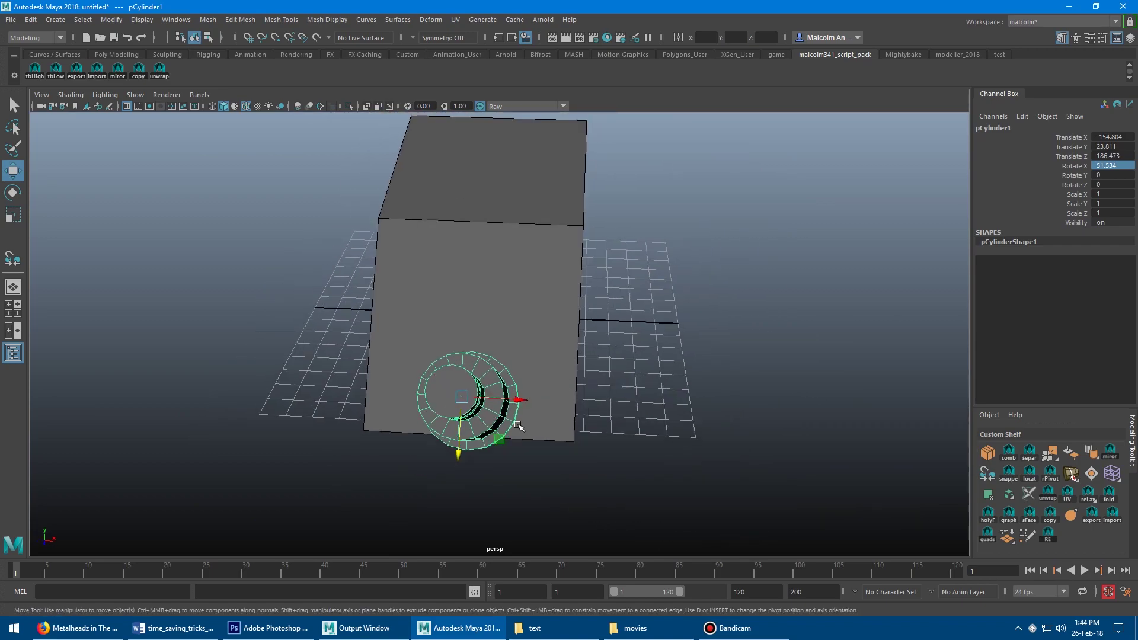
{"action": "left_click_drag", "start_coordinate": [461, 431], "coordinate": [466, 327]}
{"action": "left_click_drag", "start_coordinate": [553, 380], "coordinate": [593, 386], "text": "alt"}
{"action": "left_click", "coordinate": [525, 278]}
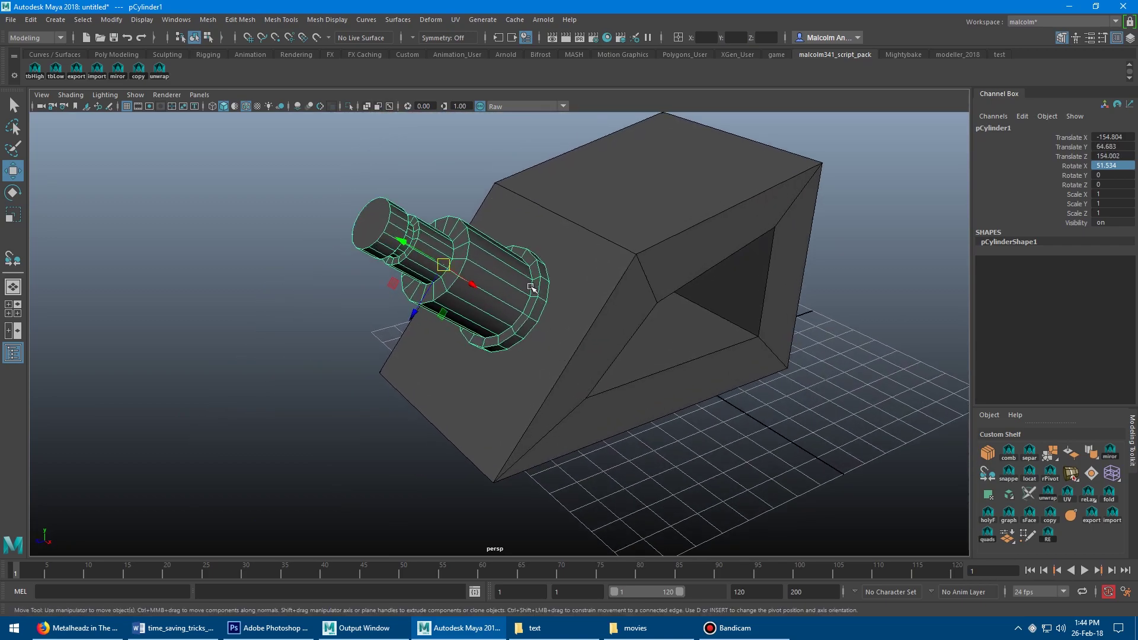
Use the Snap Together Tool to attach the cylinder's narrow end cap to the block's top face.
{"action": "left_click", "coordinate": [112, 20]}
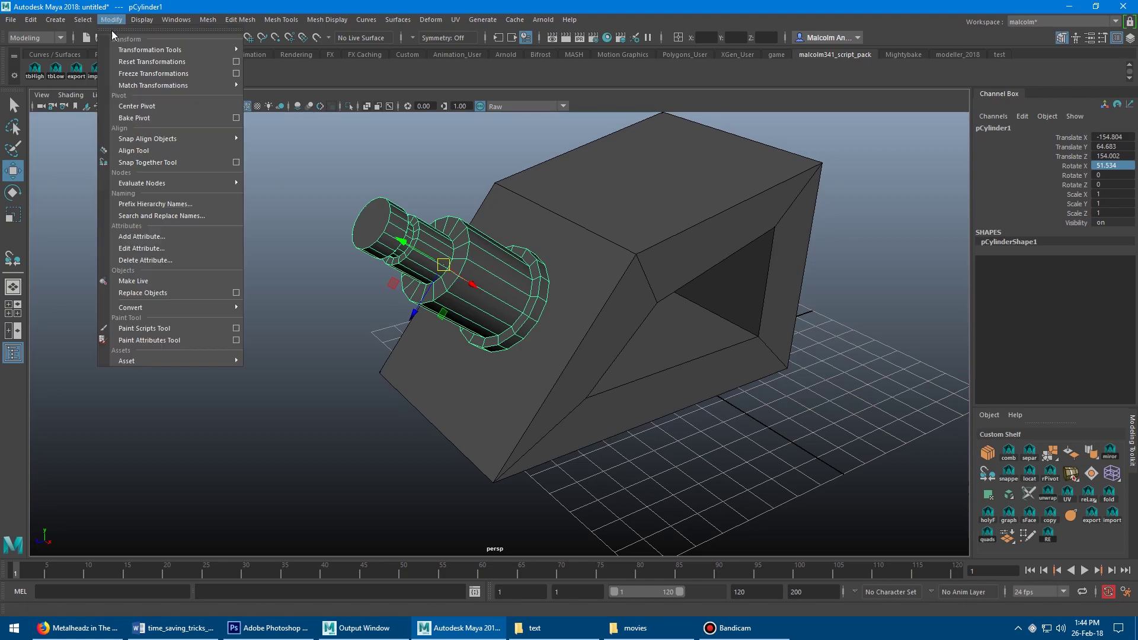
{"action": "left_click", "coordinate": [157, 163]}
{"action": "left_click_drag", "start_coordinate": [377, 271], "coordinate": [352, 220], "text": "alt"}
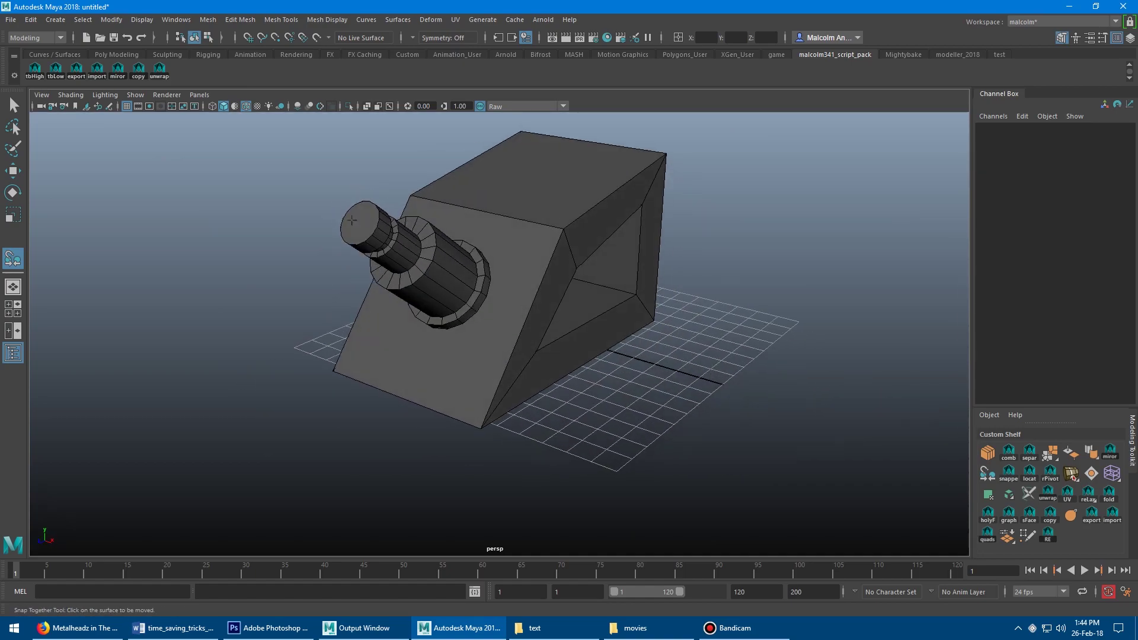
{"action": "left_click_drag", "start_coordinate": [474, 277], "coordinate": [453, 272], "text": "alt"}
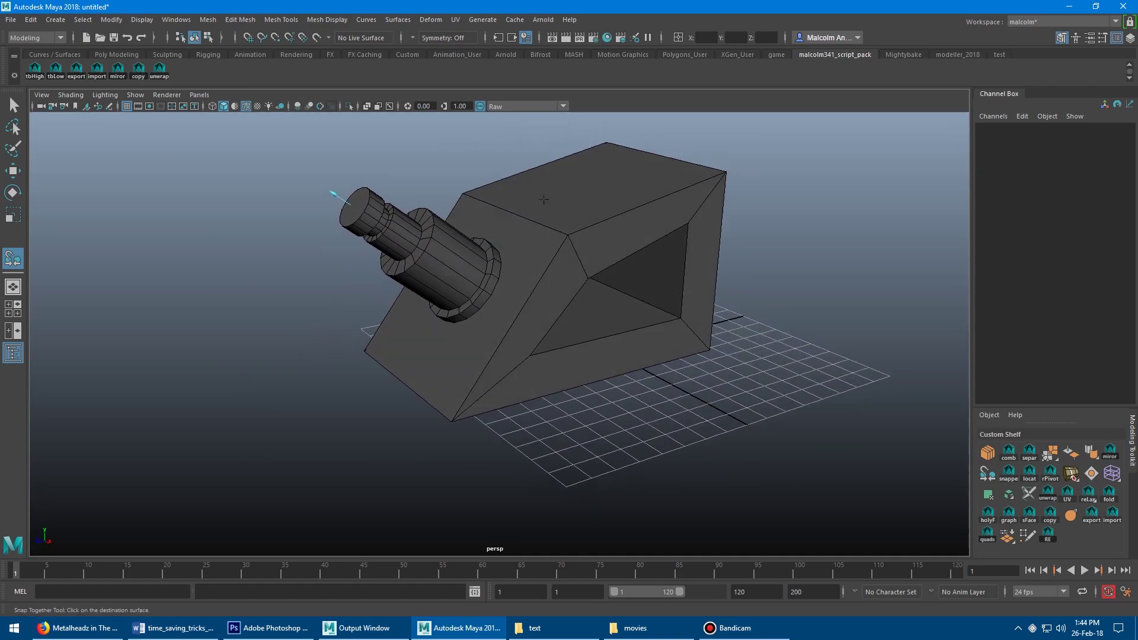
{"action": "left_click", "coordinate": [579, 184]}
{"action": "left_click_drag", "start_coordinate": [528, 245], "coordinate": [513, 245], "text": "alt"}
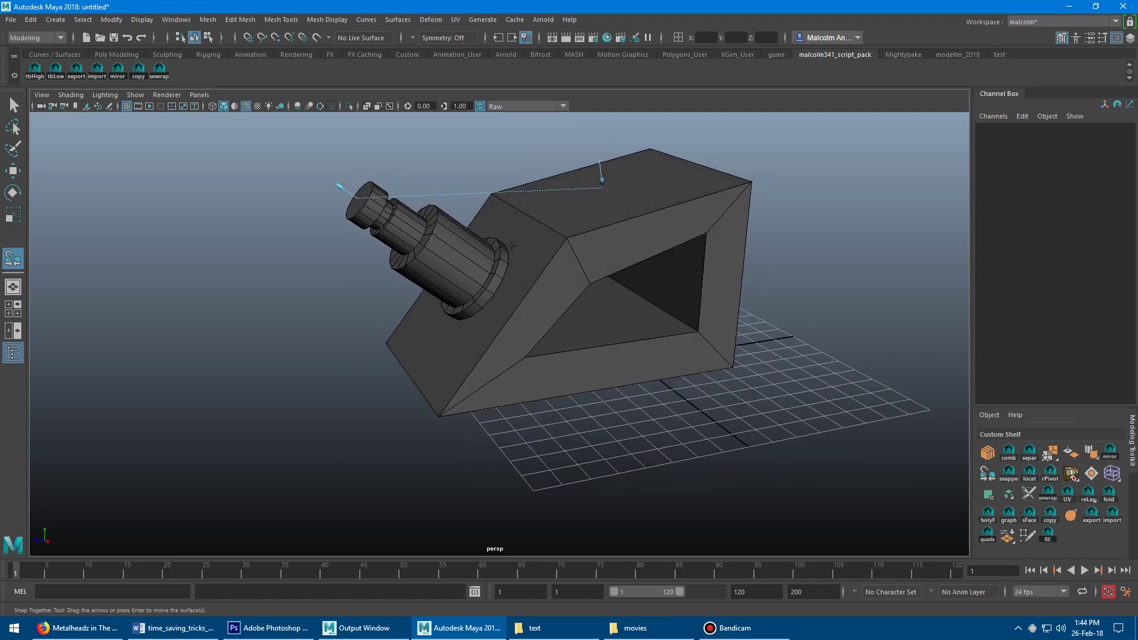
{"action": "key", "text": "Return"}
Snap the cylinder's wide base to the underside of the block.
{"action": "left_click_drag", "start_coordinate": [580, 229], "coordinate": [531, 271], "text": "alt"}
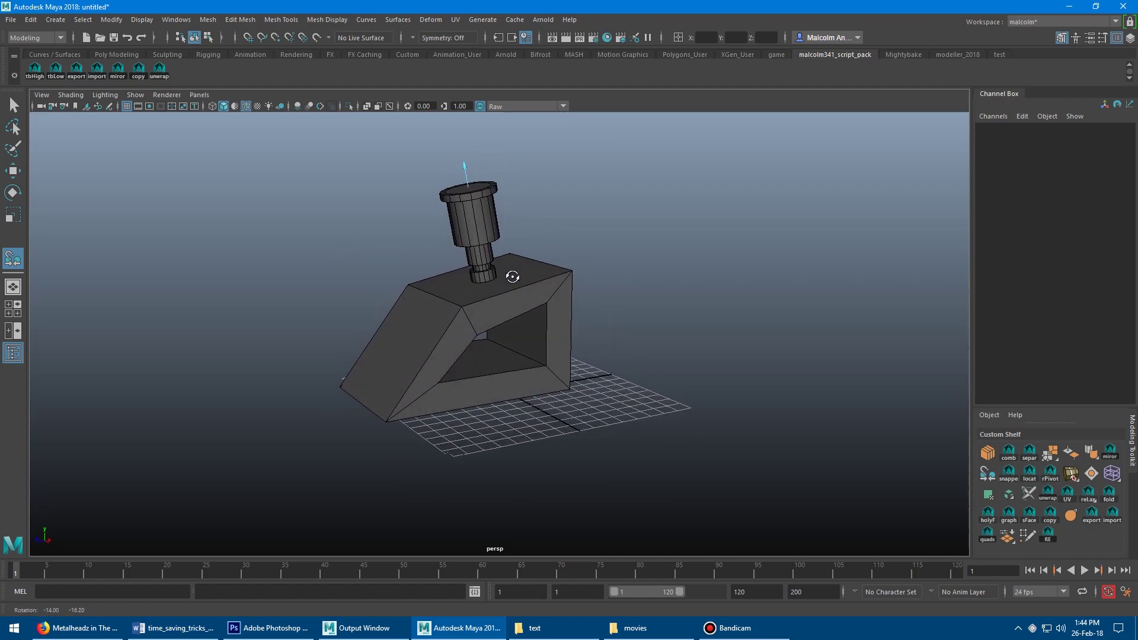
{"action": "left_click_drag", "start_coordinate": [513, 277], "coordinate": [451, 305], "text": "alt"}
{"action": "left_click", "coordinate": [414, 351]}
{"action": "key", "text": "Return"}
Raise the two vertices of the block's upper front edge to tilt its top the other way, and return to object mode.
{"action": "key", "text": "w"}
{"action": "left_click", "coordinate": [464, 311]}
{"action": "right_click_drag", "start_coordinate": [464, 312], "coordinate": [418, 285]}
{"action": "mouse_move", "coordinate": [454, 315]}
{"action": "left_mouse_down"}
{"action": "mouse_move", "coordinate": [491, 337]}
{"action": "mouse_move", "coordinate": [462, 327]}
{"action": "left_mouse_up"}
{"action": "left_click_drag", "start_coordinate": [459, 273], "coordinate": [419, 318]}
{"action": "right_click_drag", "start_coordinate": [419, 318], "coordinate": [454, 293]}
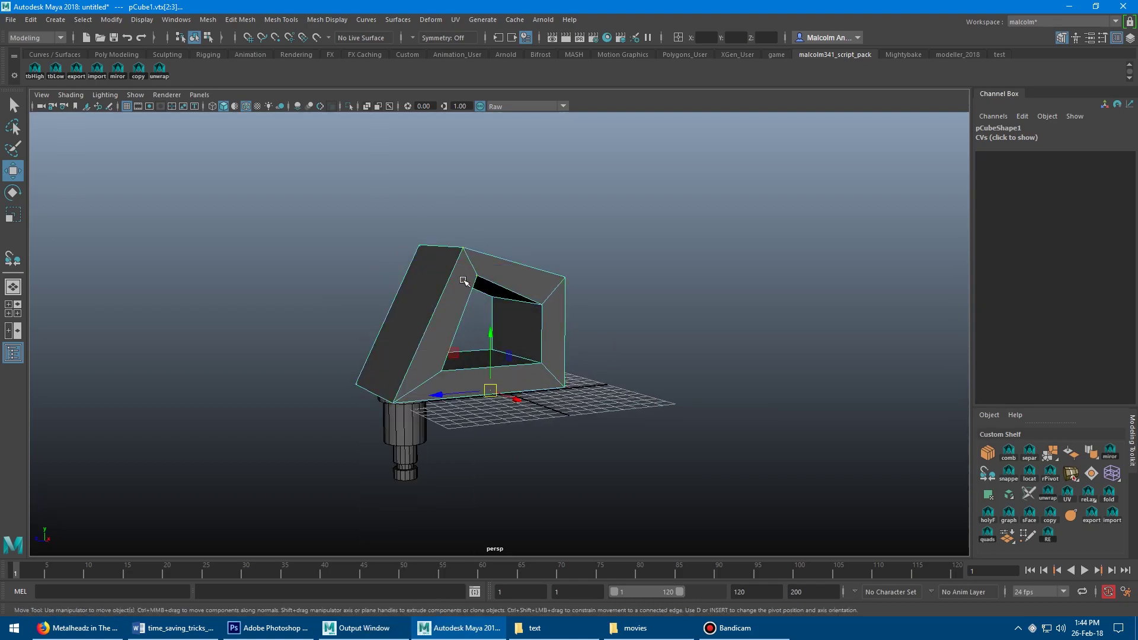
Move the cylinder down away from the block's underside to Translate Y -201.284.
{"action": "left_click_drag", "start_coordinate": [400, 377], "coordinate": [428, 371], "text": "alt"}
{"action": "left_click", "coordinate": [428, 374]}
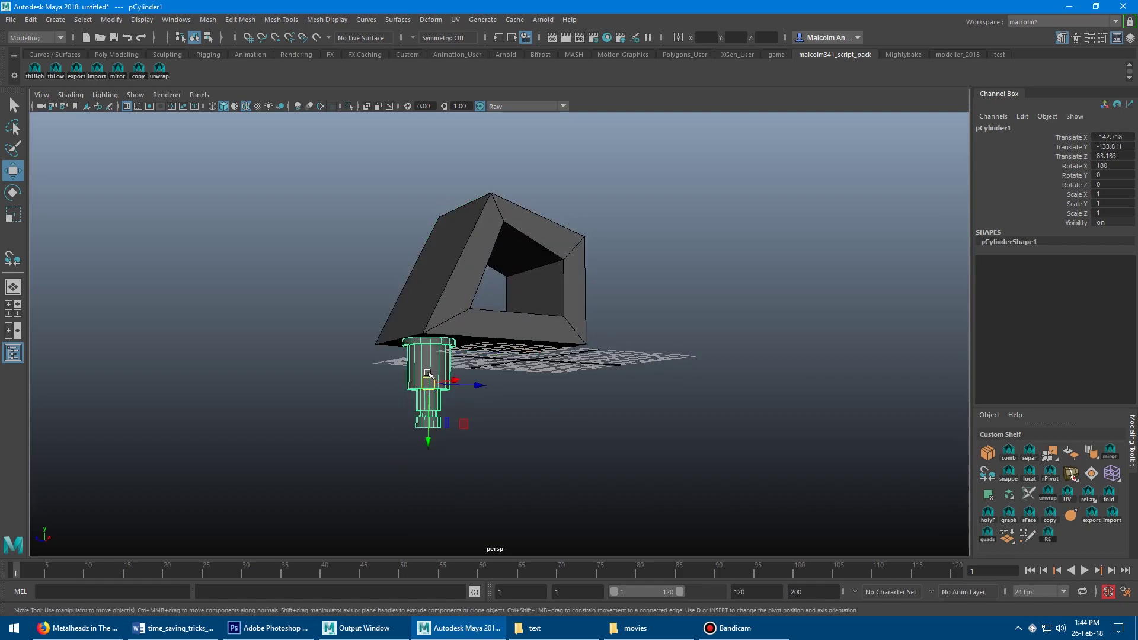
{"action": "left_click_drag", "start_coordinate": [429, 421], "coordinate": [511, 349]}
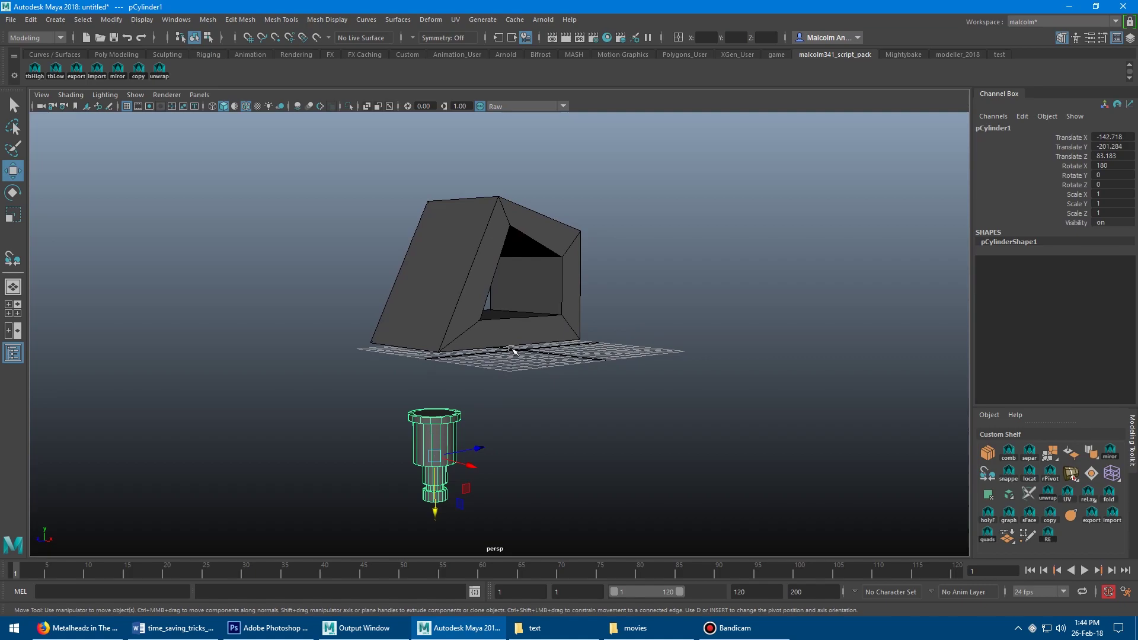
Use the Snap Together Tool to attach the cylinder's wide base to the block's slanted front face, and reselect the cylinder.
{"action": "key", "text": "y"}
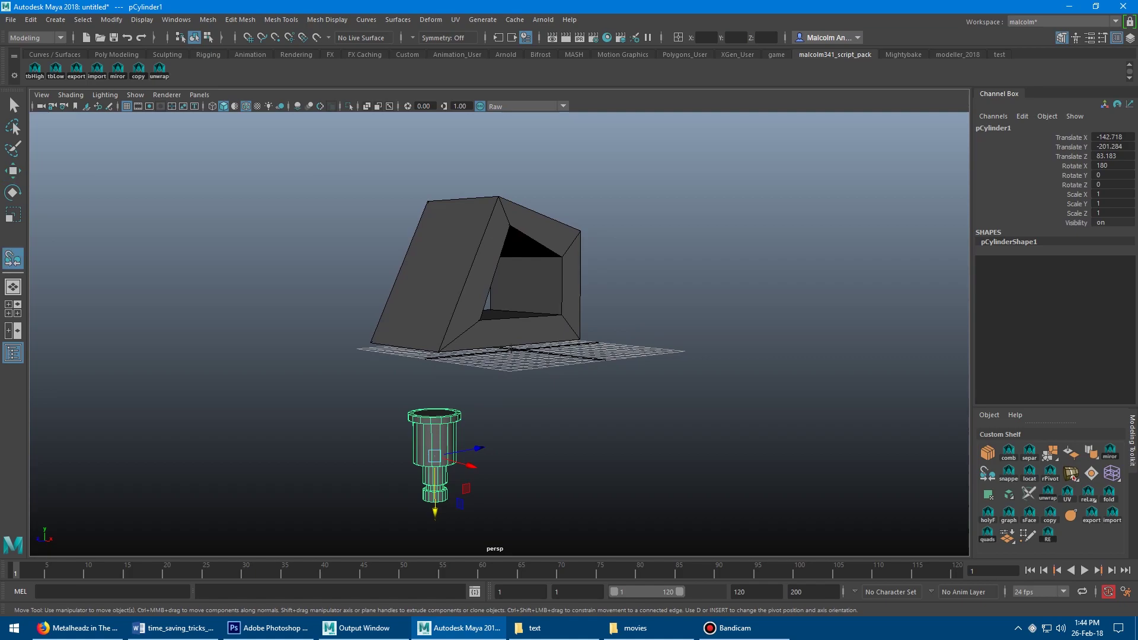
{"action": "mouse_move", "coordinate": [511, 350]}
{"action": "left_mouse_down", "text": "alt"}
{"action": "mouse_move", "coordinate": [500, 371]}
{"action": "mouse_move", "coordinate": [512, 358]}
{"action": "left_mouse_up", "text": "alt"}
{"action": "left_click", "coordinate": [430, 414]}
{"action": "left_click", "coordinate": [433, 287]}
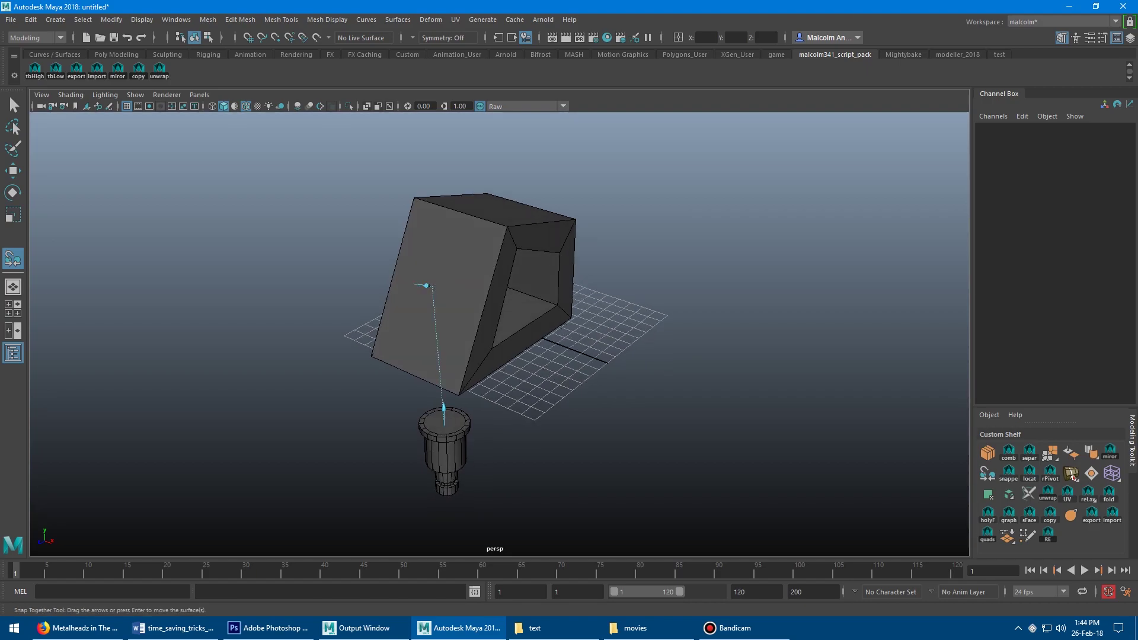
{"action": "left_click_drag", "start_coordinate": [426, 286], "coordinate": [415, 256], "text": "alt"}
{"action": "key", "text": "Return"}
{"action": "key", "text": "w"}
{"action": "left_click", "coordinate": [415, 256]}
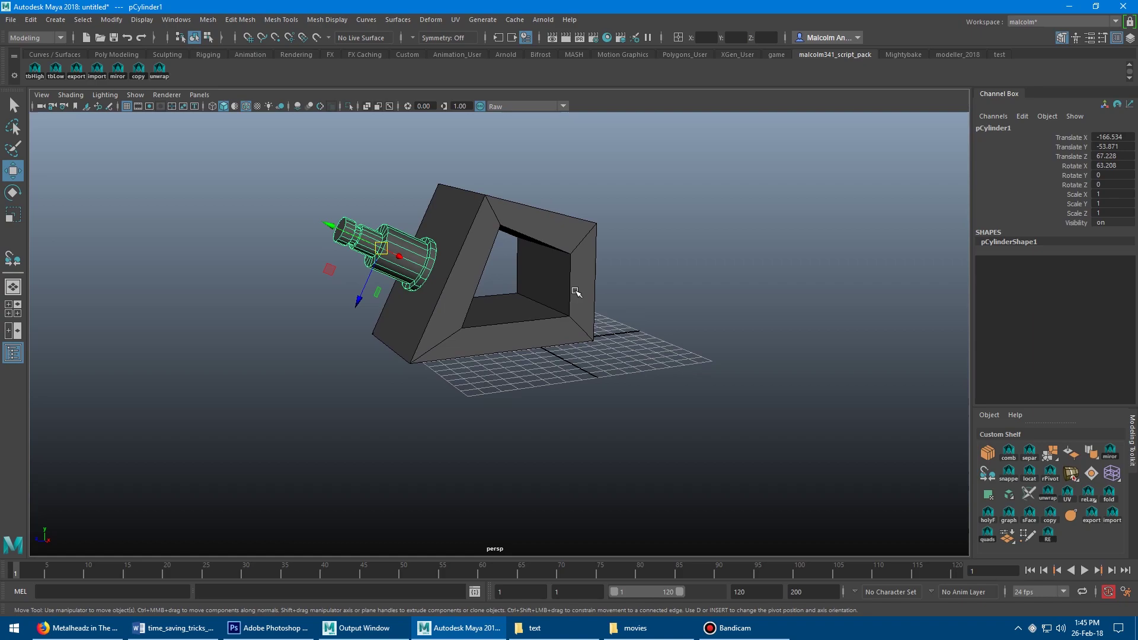
Pull the cylinder off the slanted face along its own axis to Translate Y -7.178, Z 159.697.
{"action": "left_click_drag", "start_coordinate": [576, 290], "coordinate": [491, 285], "text": "alt"}
{"action": "left_click_drag", "start_coordinate": [348, 223], "coordinate": [239, 172]}
{"action": "left_click_drag", "start_coordinate": [521, 298], "coordinate": [472, 284], "text": "alt"}
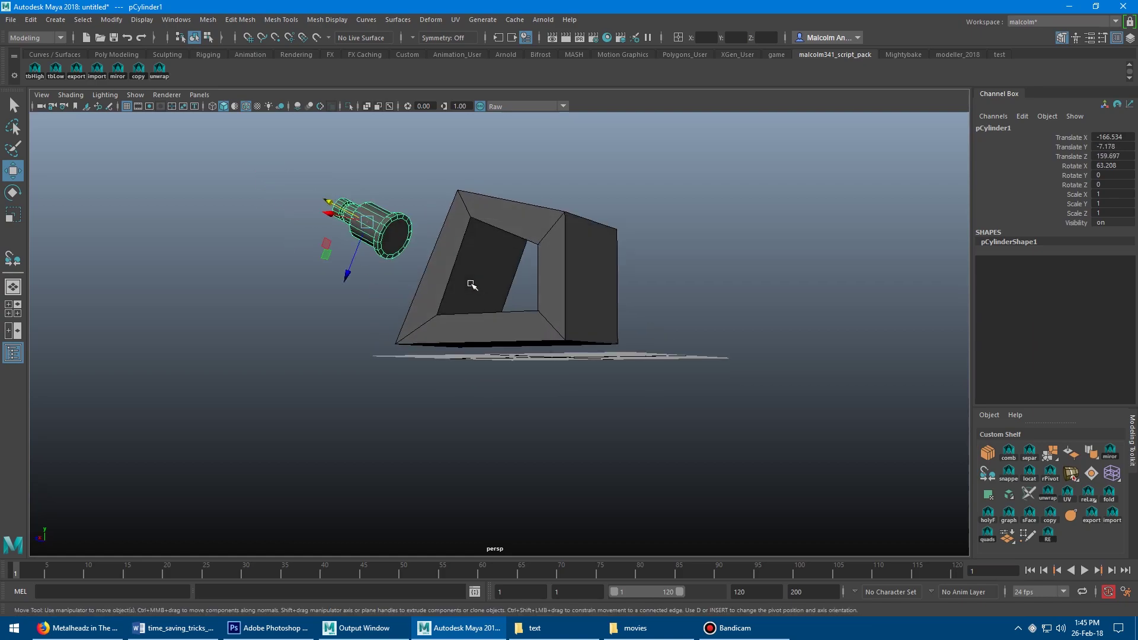
Snap the cylinder's wide base to the block's tilted top face with the Snap Together Tool, and reselect the cylinder.
{"action": "key", "text": "y"}
{"action": "left_click", "coordinate": [393, 239]}
{"action": "left_click_drag", "start_coordinate": [545, 263], "coordinate": [542, 326], "text": "alt"}
{"action": "left_click", "coordinate": [538, 232]}
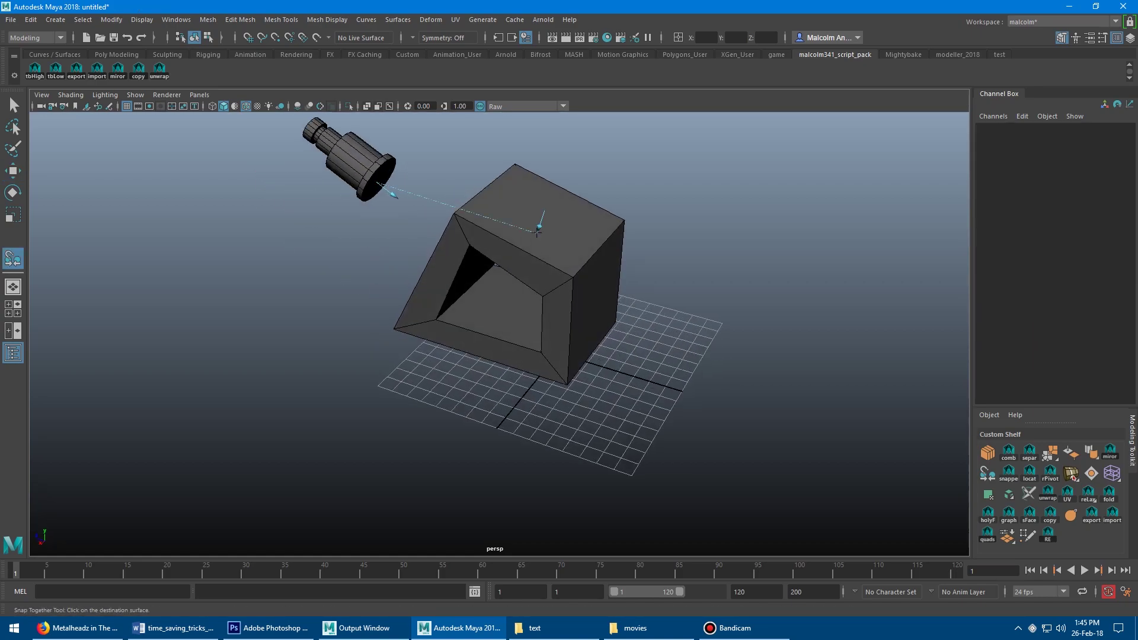
{"action": "key", "text": "Return"}
{"action": "left_click_drag", "start_coordinate": [665, 280], "coordinate": [525, 270], "text": "alt"}
{"action": "key", "text": "w"}
{"action": "left_click", "coordinate": [525, 270]}
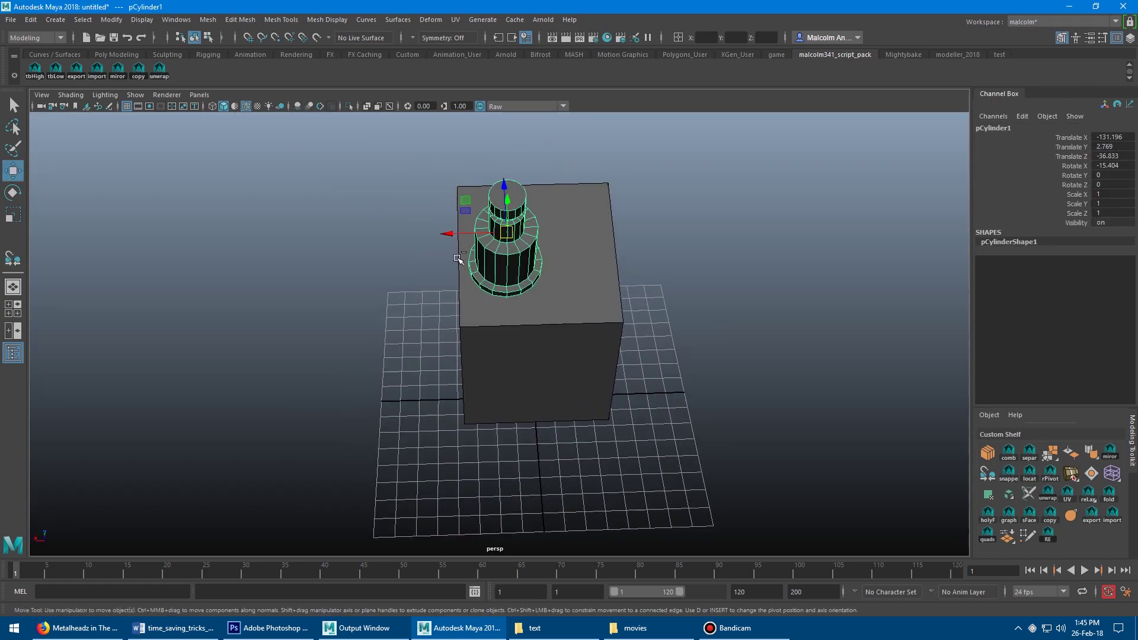
Try sliding a duplicate of the cylinder across the top face to Translate X -188.451, and delete the duplicate.
{"action": "key", "text": "ctrl+d"}
{"action": "left_click_drag", "start_coordinate": [449, 235], "coordinate": [591, 284]}
{"action": "left_click", "coordinate": [570, 251]}
{"action": "scroll", "coordinate": [531, 272], "scroll_direction": "down", "scroll_amount": 1}
{"action": "left_click_drag", "start_coordinate": [666, 305], "coordinate": [541, 330], "text": "alt"}
{"action": "left_click", "coordinate": [456, 261]}
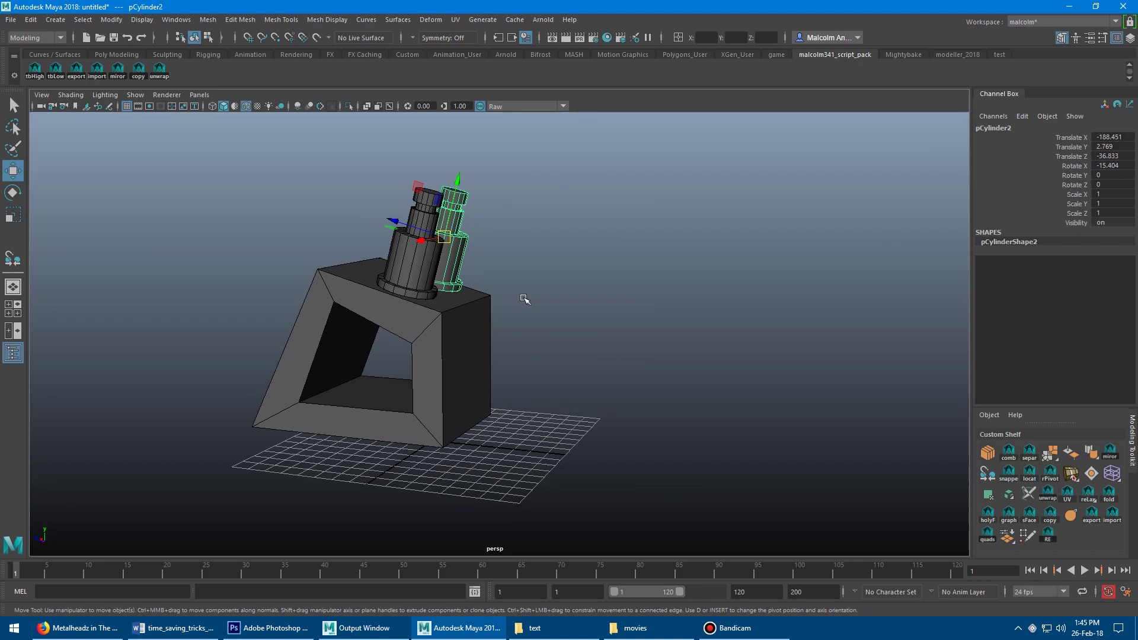
{"action": "key", "text": "Delete"}
Try scaling the original cylinder uniformly to 0.156 about its central pivot, and undo the scaling.
{"action": "left_click", "coordinate": [420, 268]}
{"action": "key", "text": "f"}
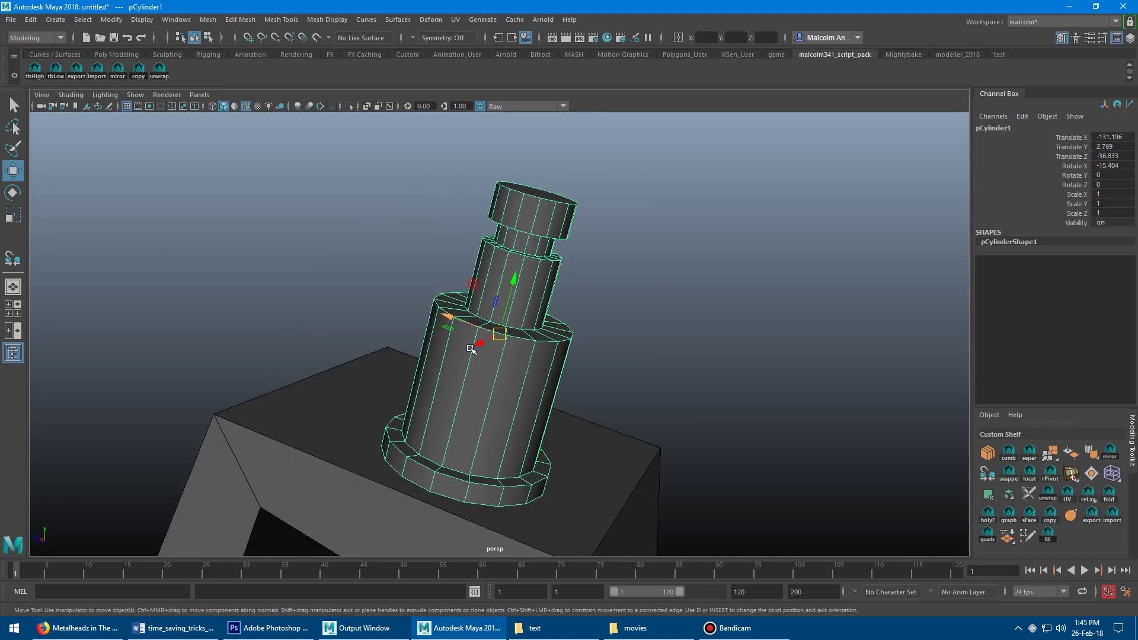
{"action": "left_click_drag", "start_coordinate": [471, 349], "coordinate": [389, 316], "text": "alt"}
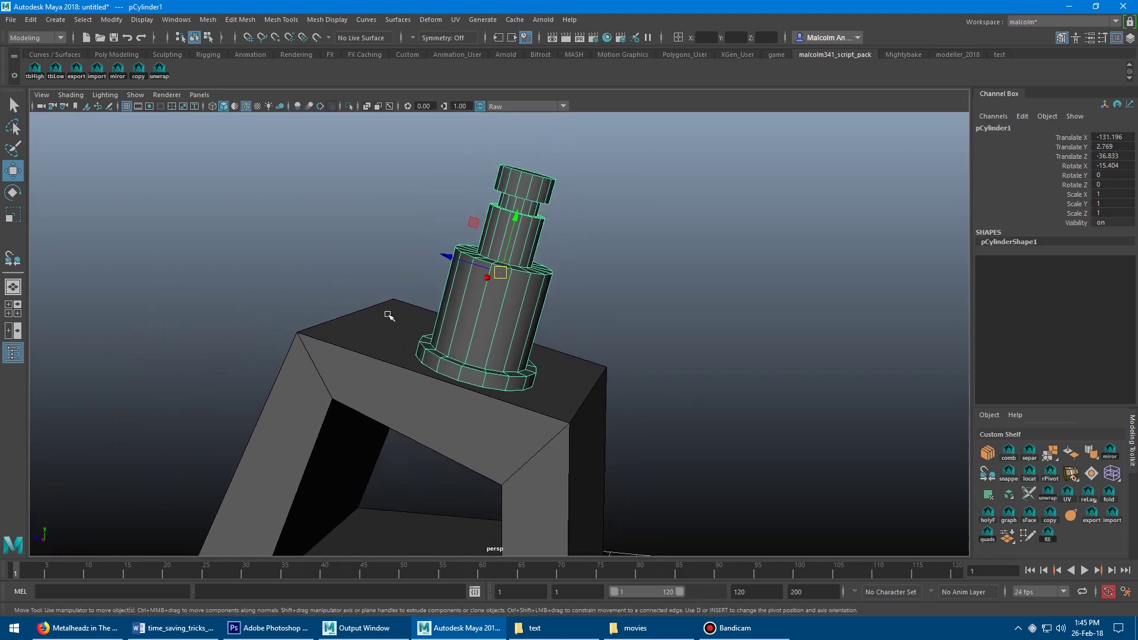
{"action": "key", "text": "r"}
{"action": "middle_click_drag", "start_coordinate": [692, 318], "coordinate": [545, 326]}
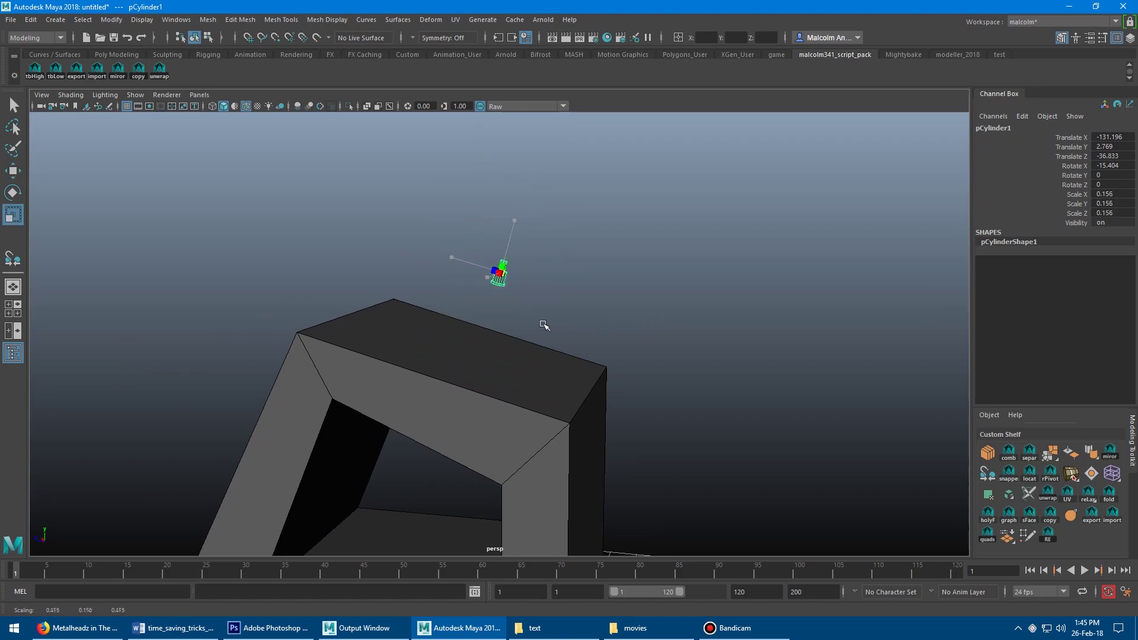
{"action": "key", "text": "ctrl+z"}
{"action": "left_click_drag", "start_coordinate": [544, 326], "coordinate": [603, 312], "text": "alt"}
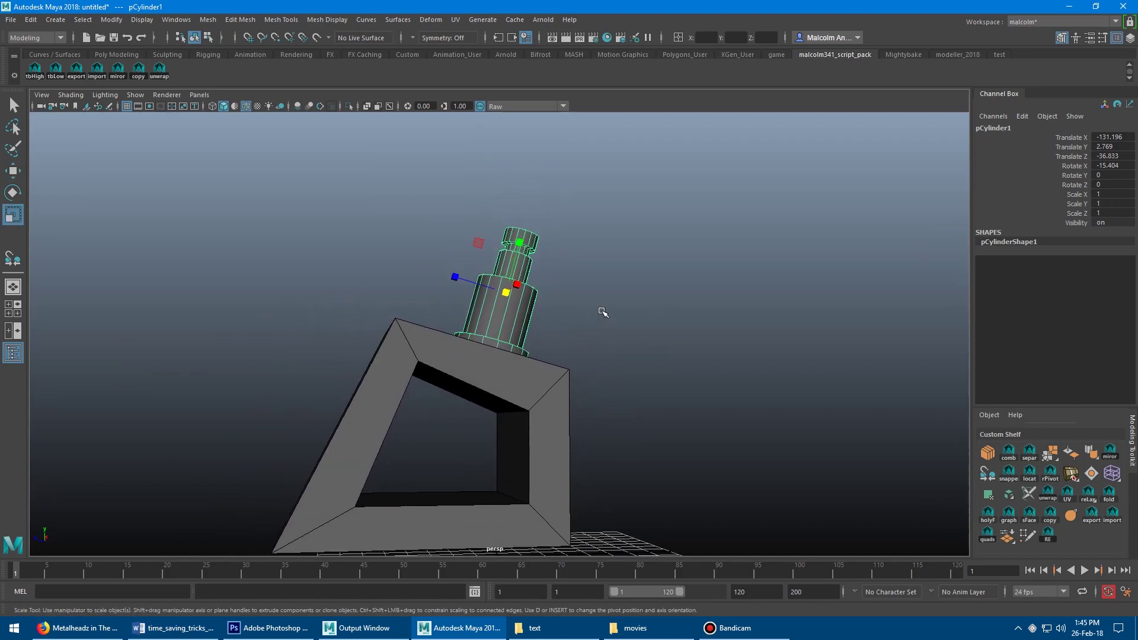
Lift the cylinder along its own axis to Translate Y 90.411, Z -60.98, and align its pivot to the wide base's end face.
{"action": "key", "text": "w"}
{"action": "left_click_drag", "start_coordinate": [519, 247], "coordinate": [584, 134]}
{"action": "left_click_drag", "start_coordinate": [580, 252], "coordinate": [607, 244], "text": "alt"}
{"action": "right_click_drag", "start_coordinate": [608, 243], "coordinate": [636, 254], "text": "alt"}
{"action": "middle_click_drag", "start_coordinate": [636, 254], "coordinate": [602, 297], "text": "alt"}
{"action": "right_click_drag", "start_coordinate": [601, 296], "coordinate": [632, 291], "text": "alt"}
{"action": "key", "text": "d"}
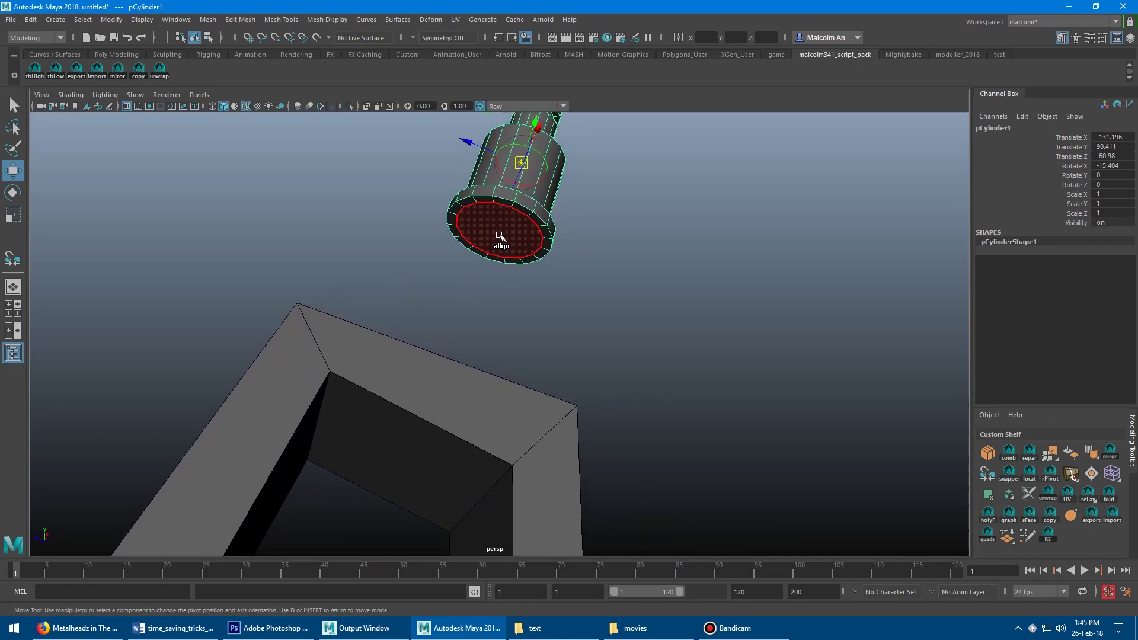
{"action": "left_click", "coordinate": [500, 236]}
{"action": "key", "text": "d"}
Try scaling the cylinder uniformly about its base pivot, and undo the scaling.
{"action": "left_click_drag", "start_coordinate": [500, 236], "coordinate": [383, 332], "text": "alt"}
{"action": "key", "text": "r"}
{"action": "middle_click_drag", "start_coordinate": [571, 340], "coordinate": [531, 334]}
{"action": "key", "text": "ctrl+z"}
{"action": "left_click_drag", "start_coordinate": [490, 333], "coordinate": [451, 309], "text": "alt"}
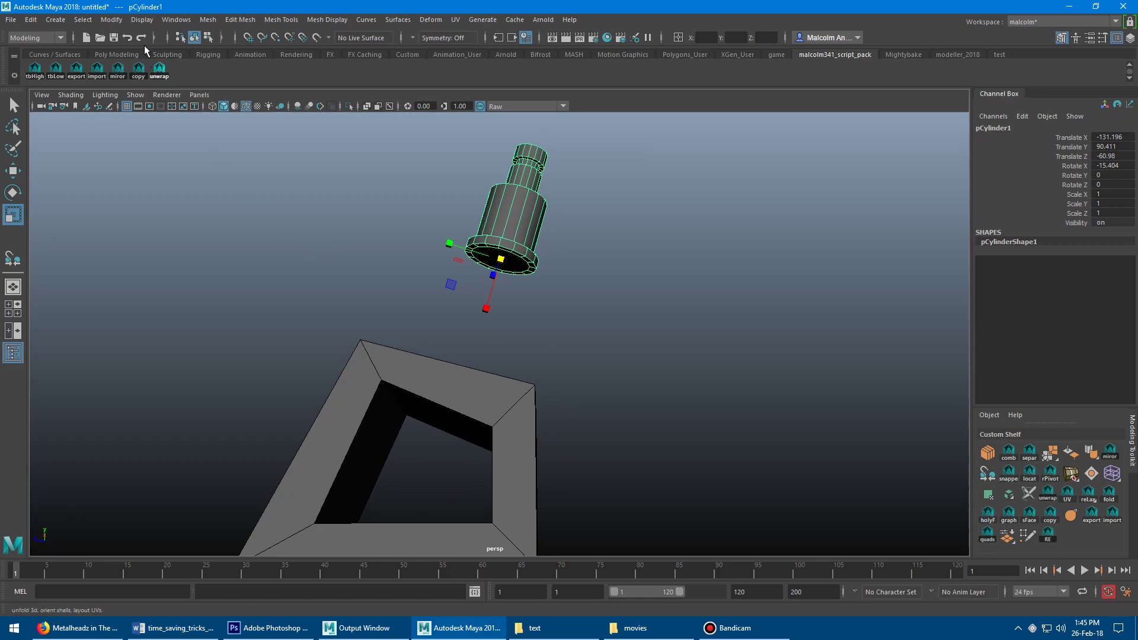
Snap the raised cylinder's wide base back onto the block's tilted top face with the Snap Together Tool.
{"action": "left_click", "coordinate": [111, 19]}
{"action": "left_click", "coordinate": [148, 162]}
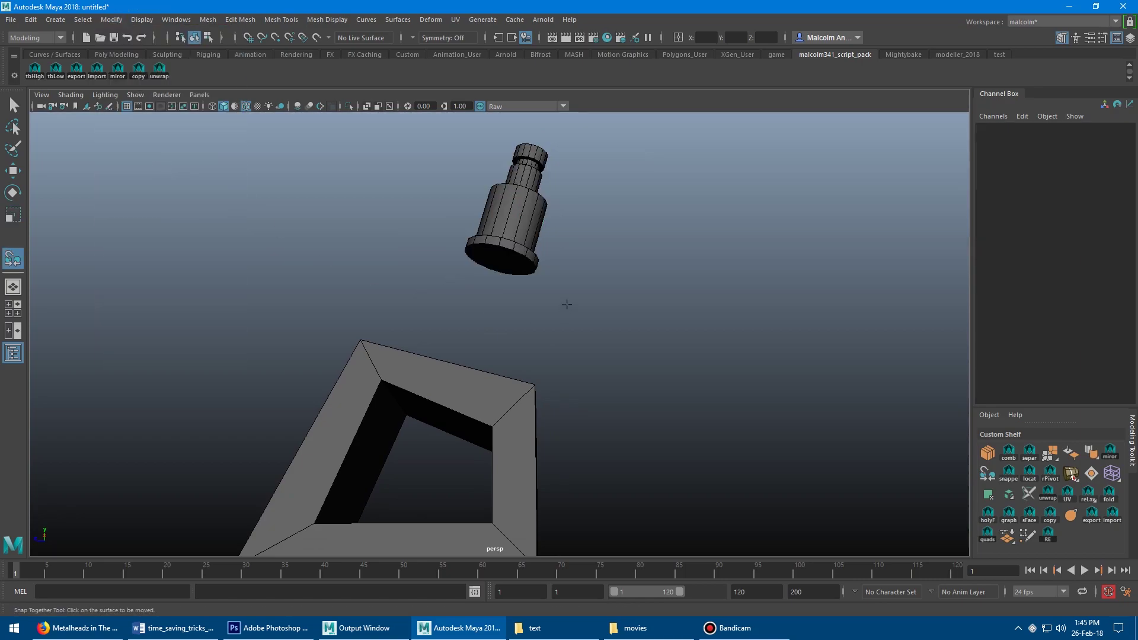
{"action": "left_click_drag", "start_coordinate": [507, 278], "coordinate": [472, 332], "text": "alt"}
{"action": "left_click", "coordinate": [479, 368]}
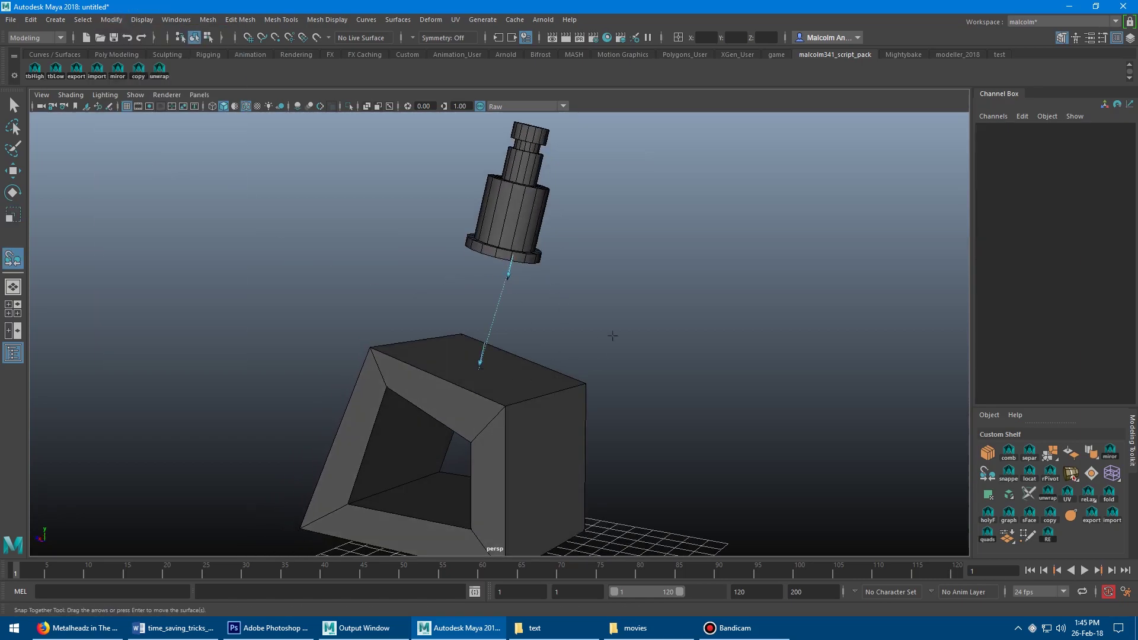
{"action": "key", "text": "Return"}
{"action": "key", "text": "Return"}
{"action": "key", "text": "w"}
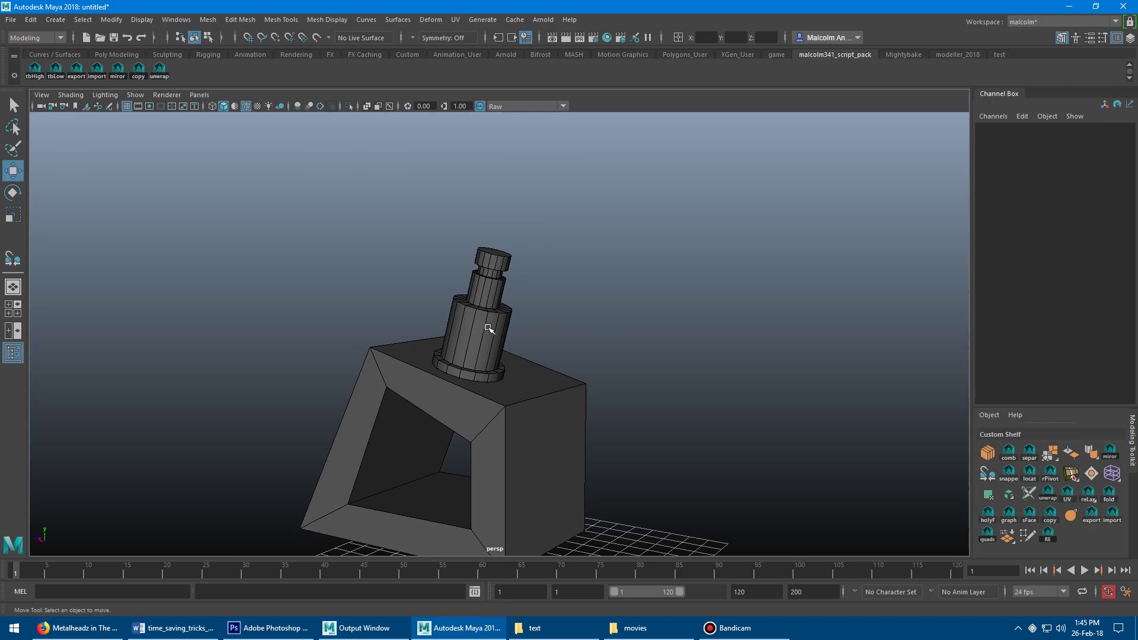
Scale the cylinder uniformly to 0.417 about its base pivot.
{"action": "left_click", "coordinate": [492, 328]}
{"action": "key", "text": "r"}
{"action": "middle_click_drag", "start_coordinate": [565, 313], "coordinate": [534, 288]}
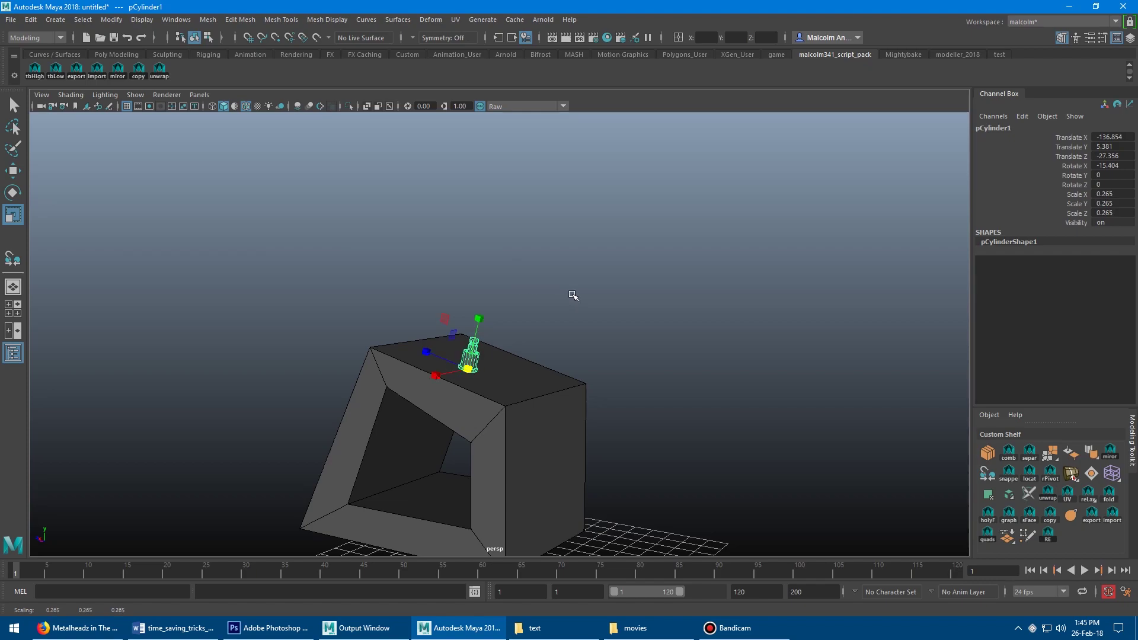
{"action": "left_click_drag", "start_coordinate": [574, 295], "coordinate": [641, 297], "text": "alt"}
{"action": "middle_click_drag", "start_coordinate": [640, 297], "coordinate": [666, 301]}
Slide the small cylinder across the block's top face and repeat the offset three times with Duplicate with Transform.
{"action": "key", "text": "w"}
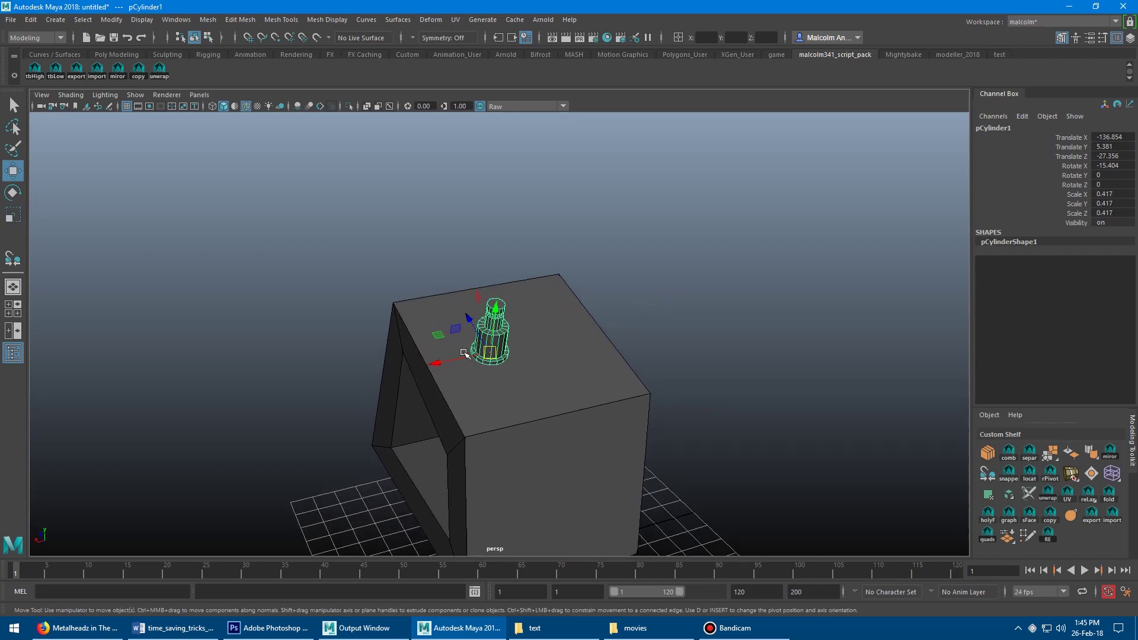
{"action": "left_click_drag", "start_coordinate": [489, 353], "coordinate": [557, 350]}
{"action": "key", "text": "shift+d"}
{"action": "key", "text": "shift+d"}
{"action": "key", "text": "shift+d"}
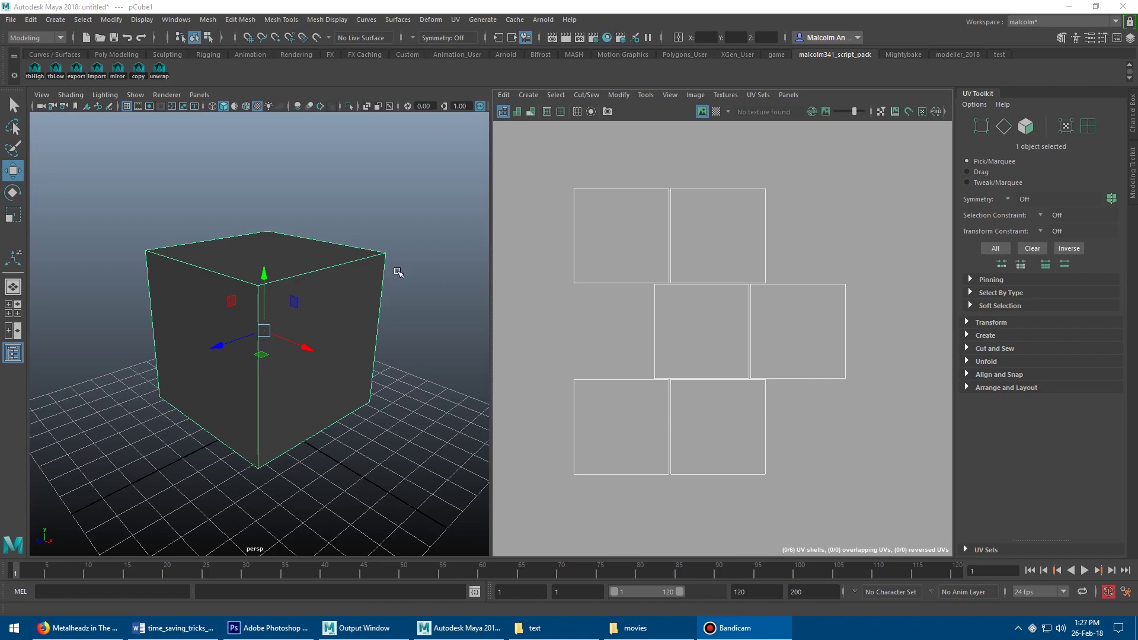
Display the checker map on the cube and in the UV Editor, and dim the image behind the UV shells.
{"action": "middle_click_drag", "start_coordinate": [399, 272], "coordinate": [419, 267], "text": "alt"}
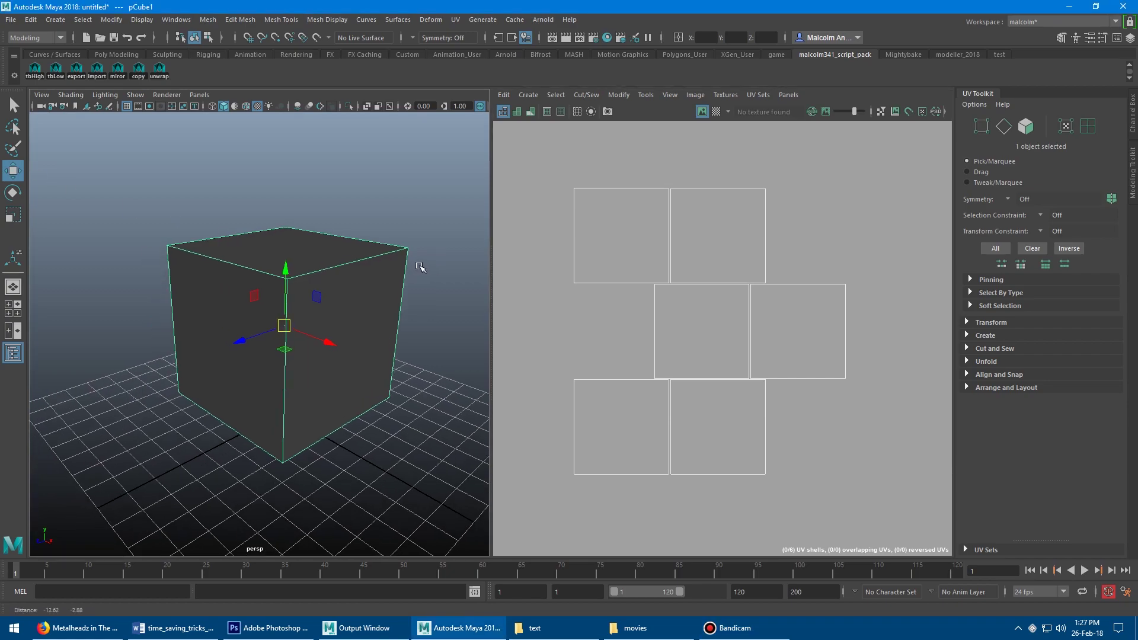
{"action": "left_click", "coordinate": [714, 114]}
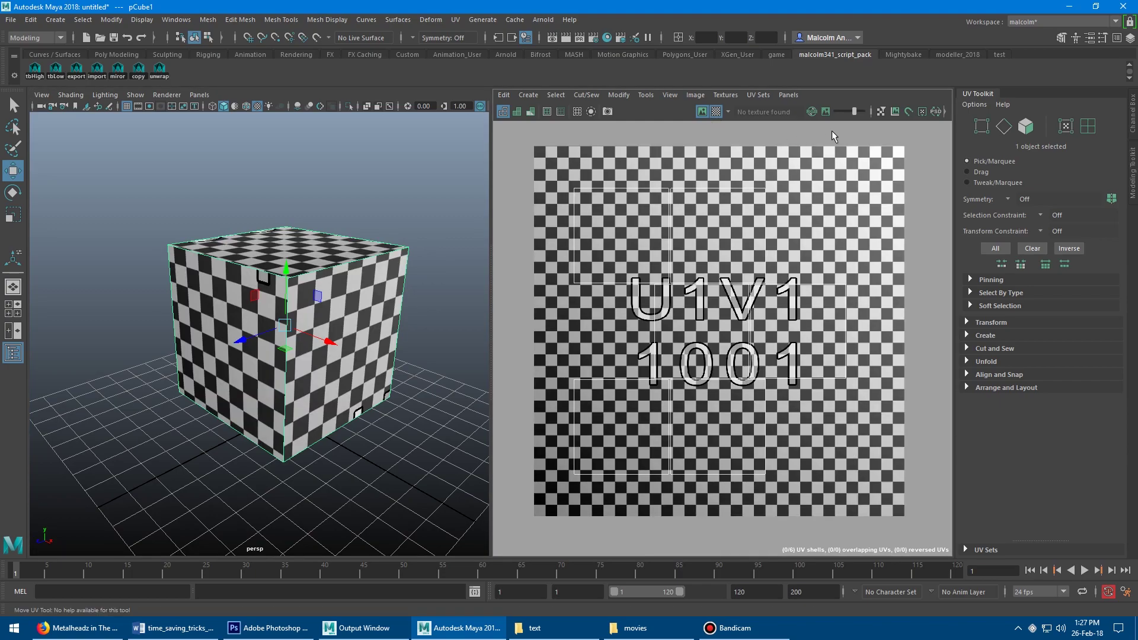
{"action": "left_click", "coordinate": [826, 112]}
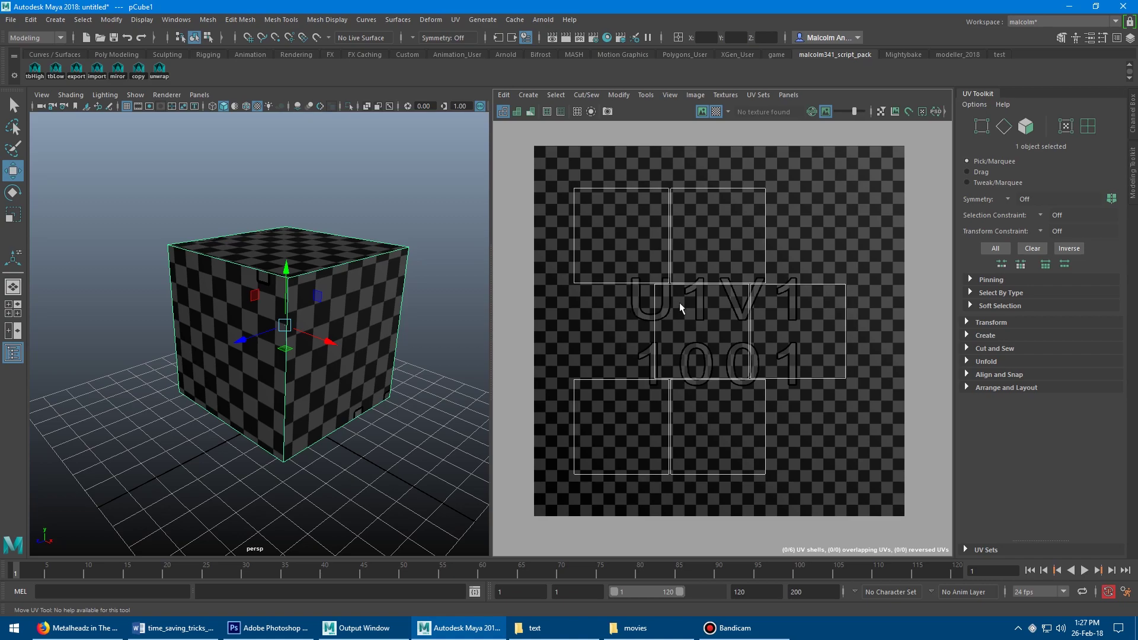
Switch to UV selection and select the UVs along the layout's upper edge plus the lower-left UV of the upper-left shell.
{"action": "middle_click_drag", "start_coordinate": [665, 309], "coordinate": [667, 313], "text": "alt"}
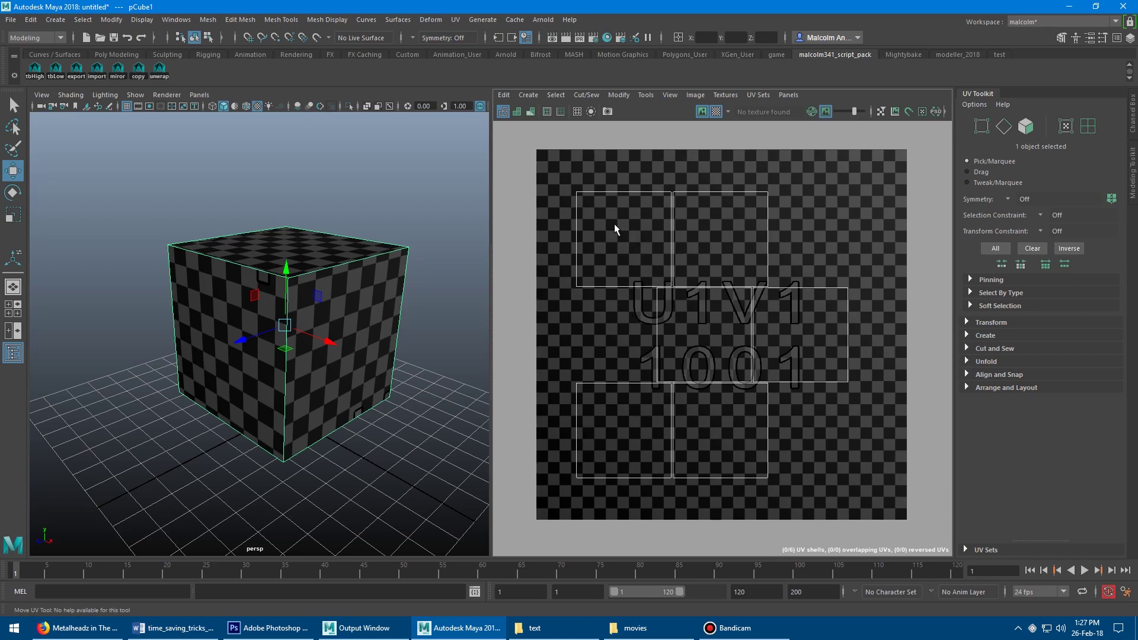
{"action": "right_click_drag", "start_coordinate": [614, 225], "coordinate": [617, 253]}
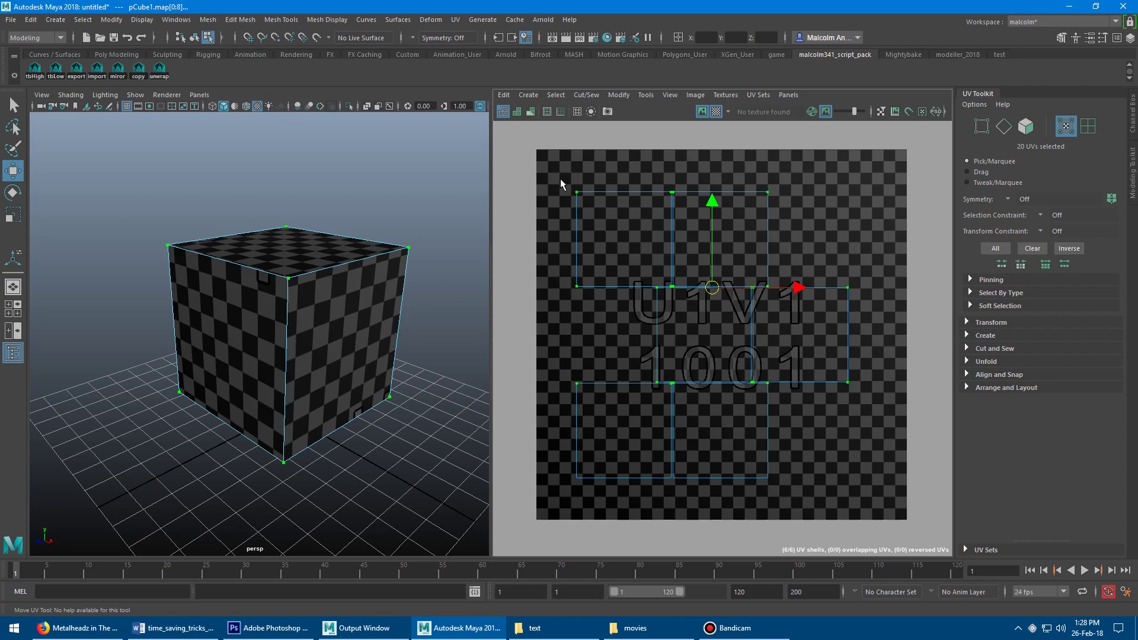
{"action": "left_click_drag", "start_coordinate": [560, 179], "coordinate": [818, 229]}
{"action": "middle_click_drag", "start_coordinate": [612, 280], "coordinate": [614, 250], "text": "alt"}
{"action": "left_click", "coordinate": [621, 268], "text": "shift"}
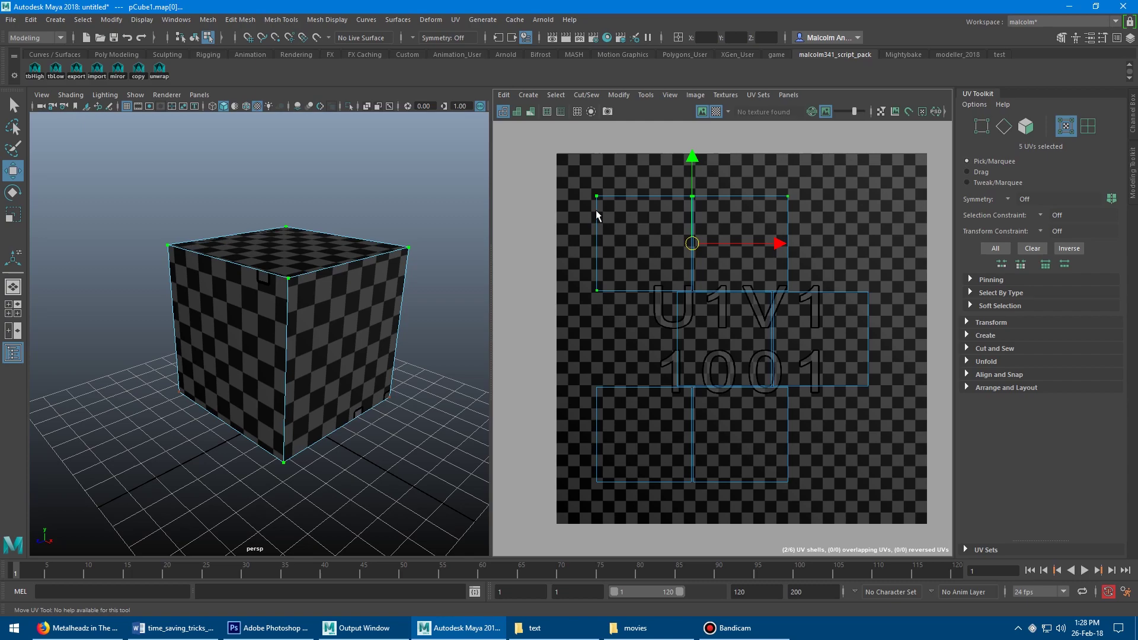
{"action": "middle_click_drag", "start_coordinate": [612, 296], "coordinate": [618, 290], "text": "alt"}
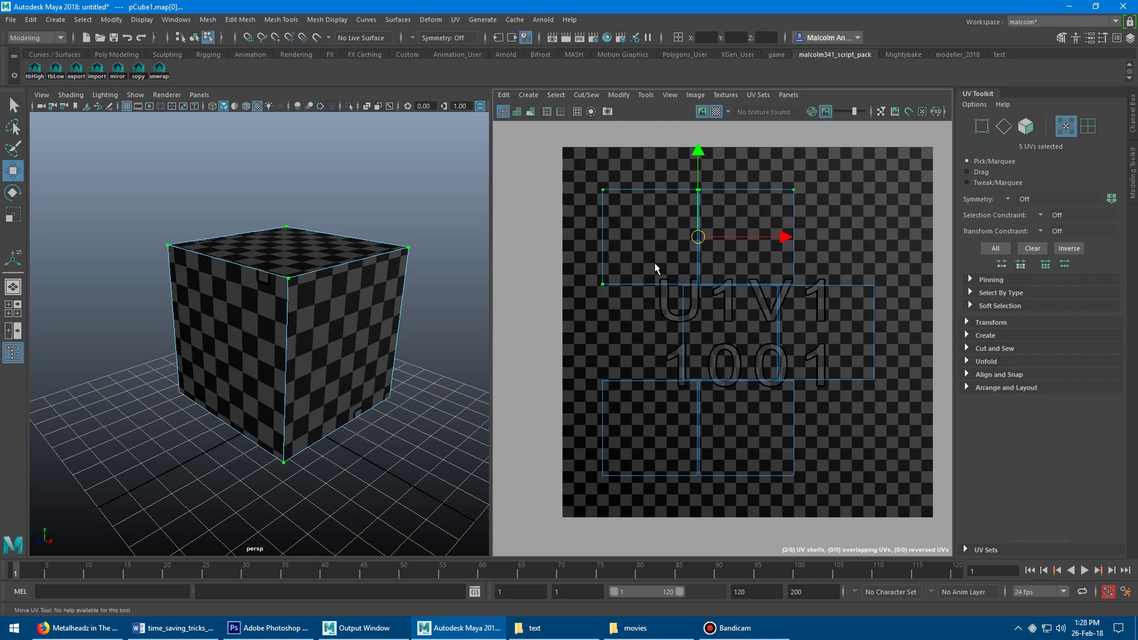
Show the Align and Snap options of the UV Toolkit.
{"action": "left_click", "coordinate": [1002, 373]}
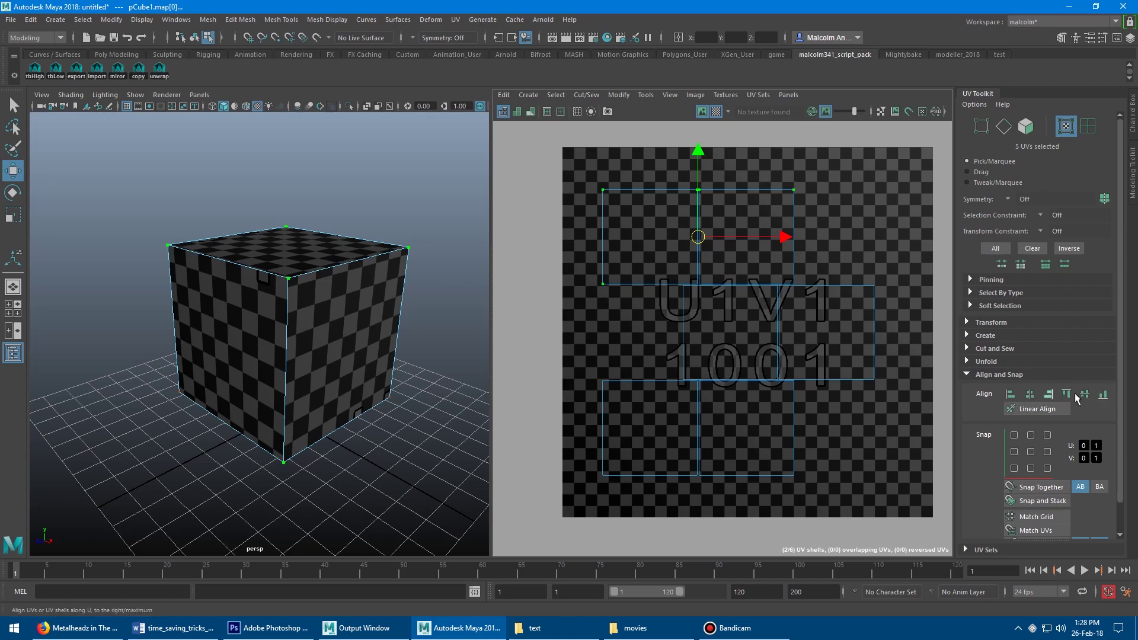
{"action": "middle_click_drag", "start_coordinate": [804, 347], "coordinate": [772, 344], "text": "alt"}
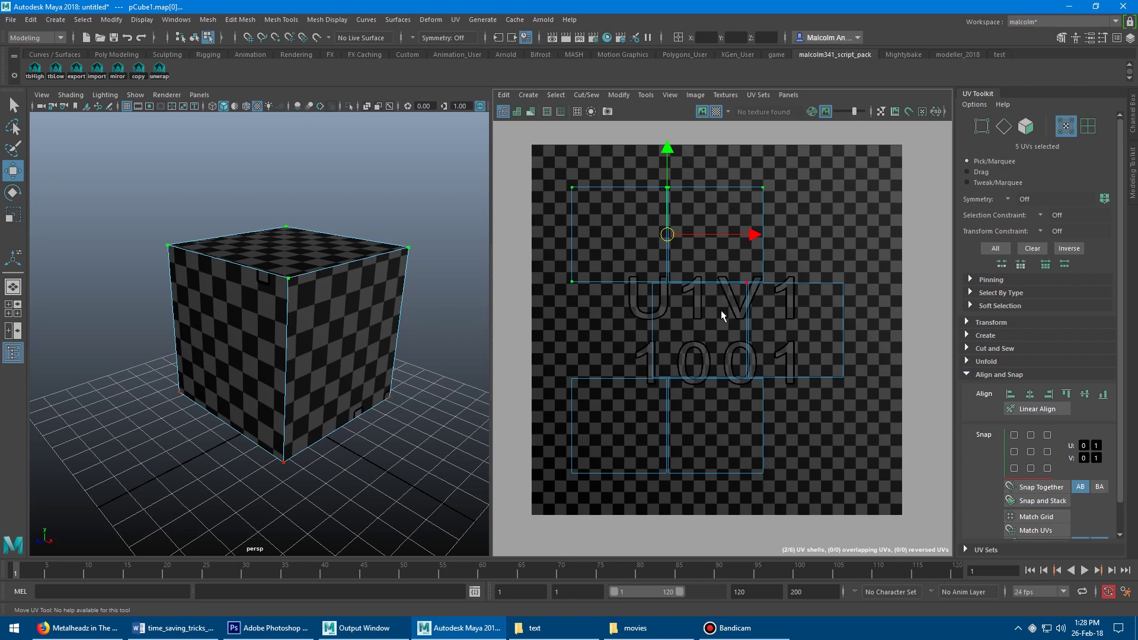
Try aligning the five selected UVs along V to the minimum, and undo the alignment.
{"action": "left_click", "coordinate": [1103, 396]}
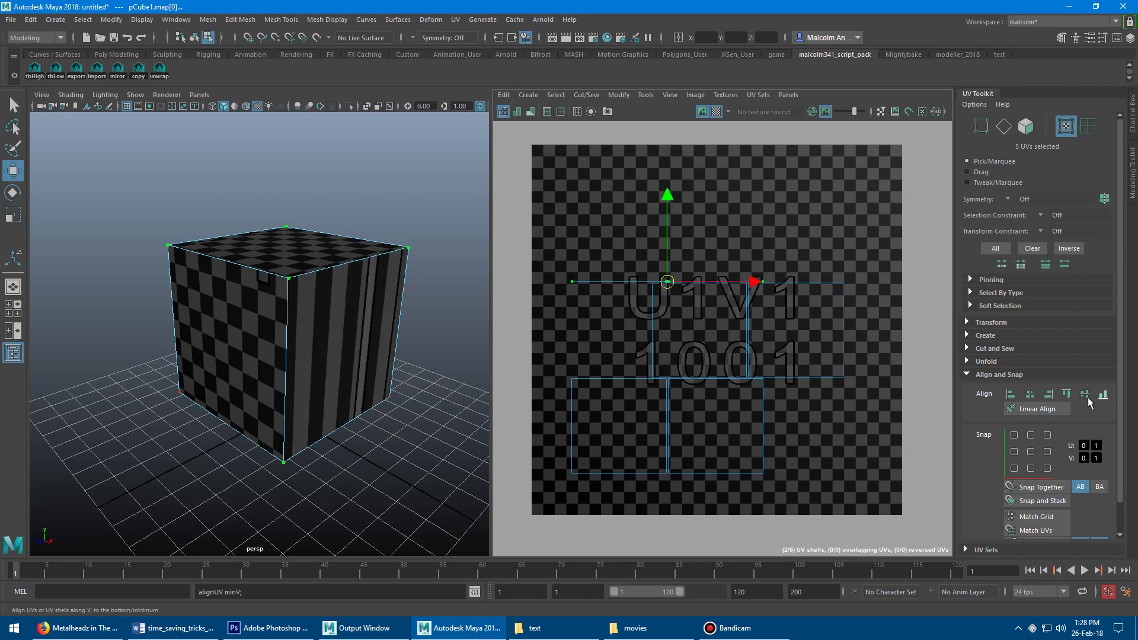
{"action": "scroll", "coordinate": [847, 337], "scroll_direction": "down", "scroll_amount": 2}
{"action": "key", "text": "ctrl+z"}
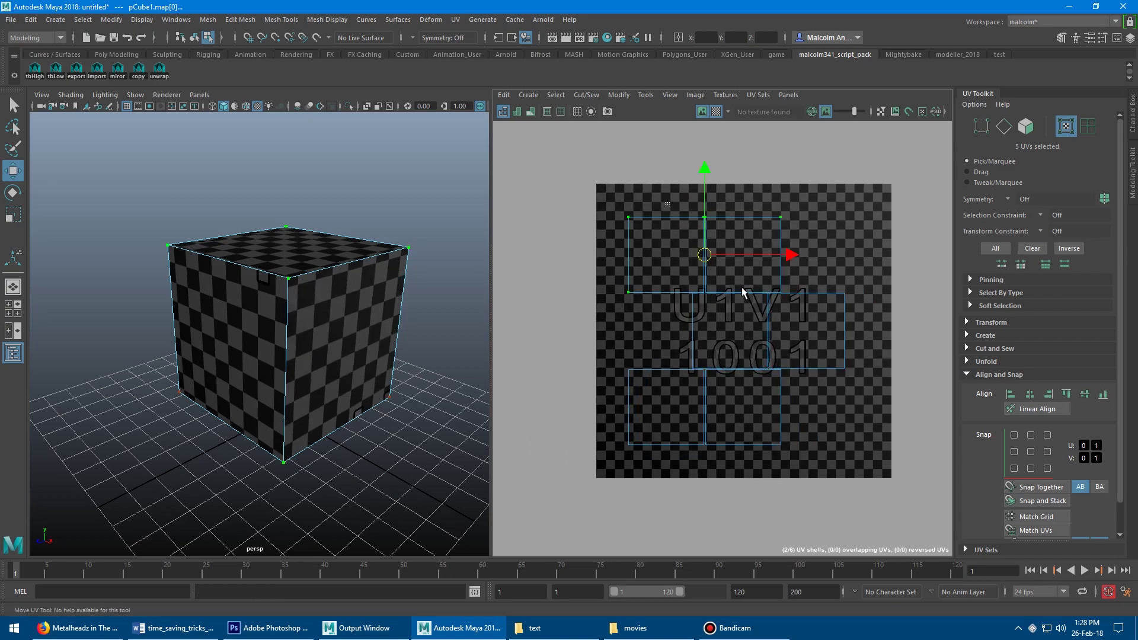
Select the UVs of the middle and right columns plus the upper-left shell's lower-left UV, and align them along U to the minimum.
{"action": "left_click_drag", "start_coordinate": [666, 202], "coordinate": [852, 468]}
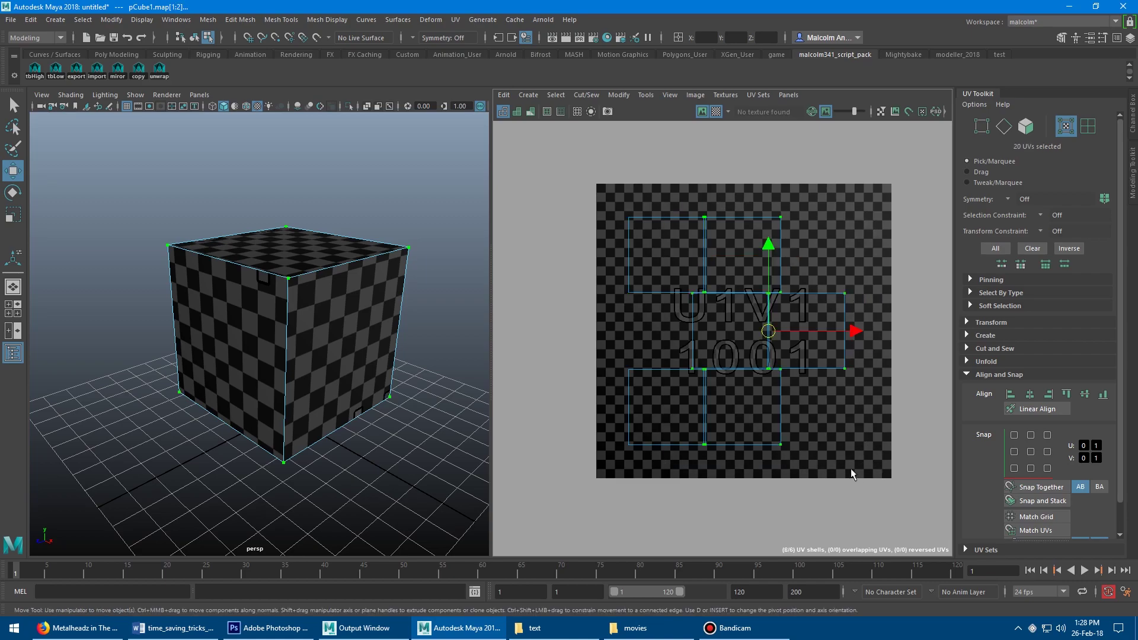
{"action": "left_click", "coordinate": [629, 292], "text": "shift"}
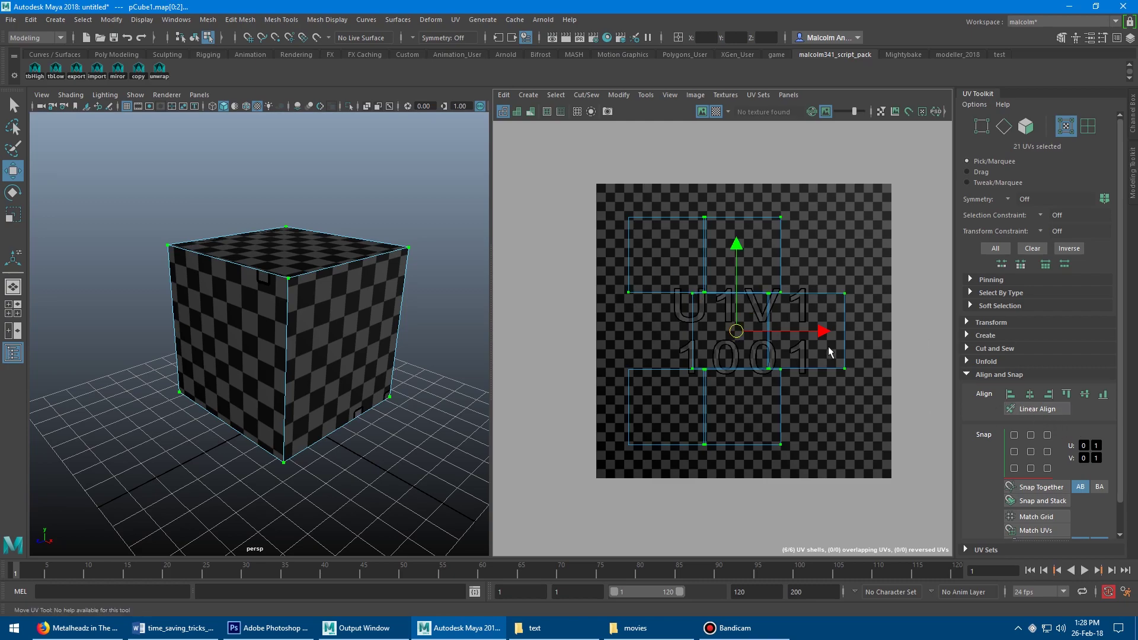
{"action": "left_click", "coordinate": [1011, 396]}
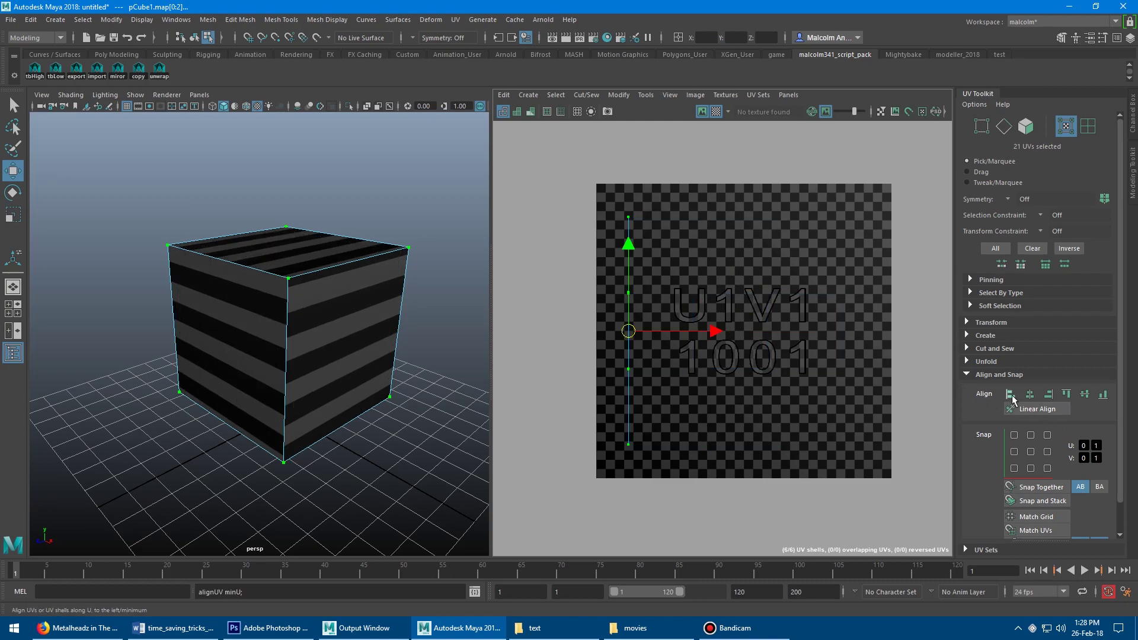
Undo the U alignment of the selected UVs, and hide and reopen the UV Toolkit.
{"action": "key", "text": "ctrl+z"}
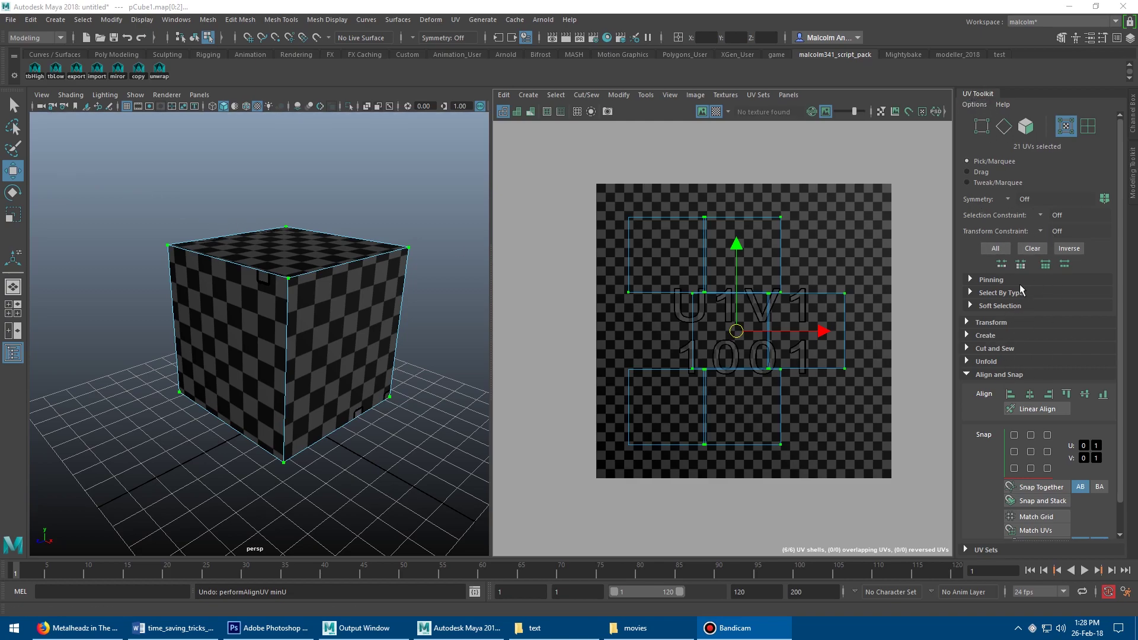
{"action": "left_click", "coordinate": [645, 97]}
{"action": "left_click", "coordinate": [663, 117]}
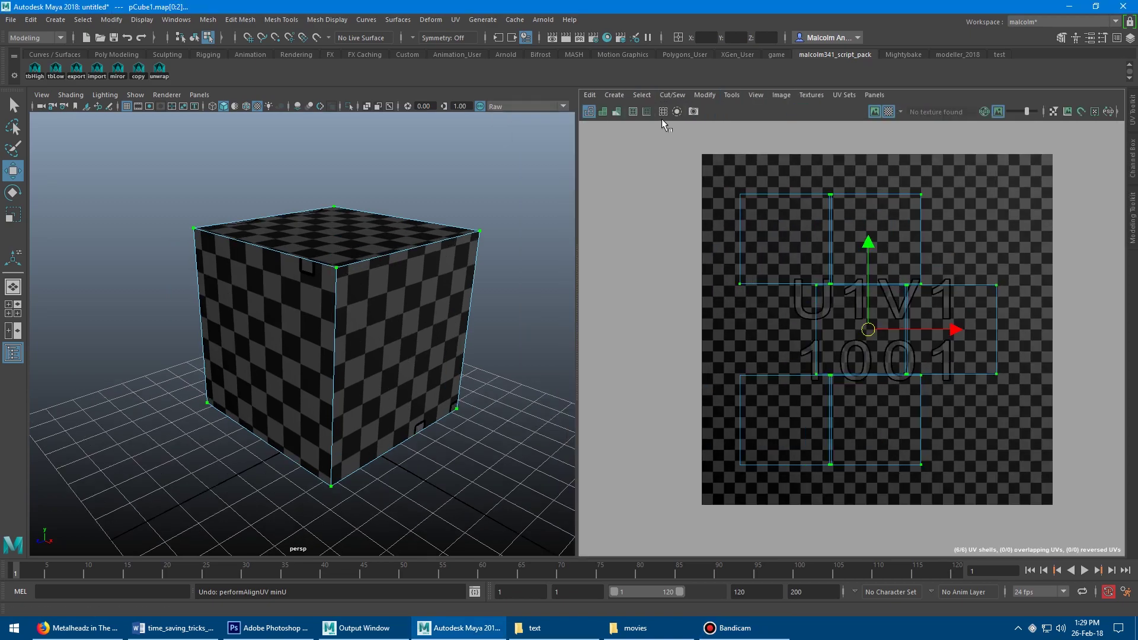
{"action": "left_click", "coordinate": [736, 96]}
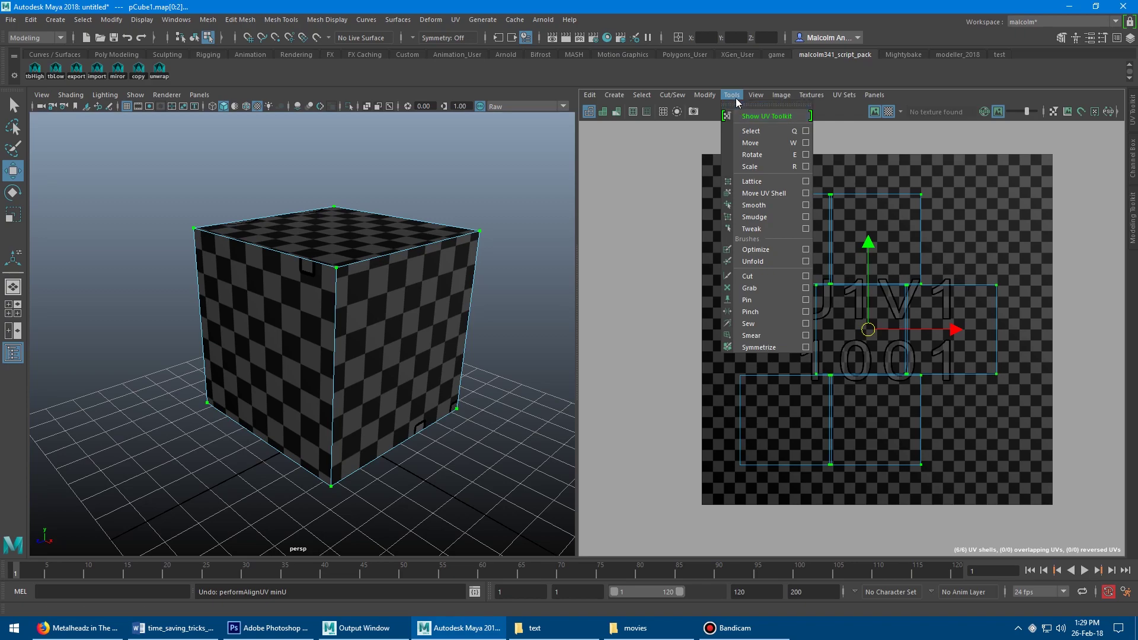
{"action": "left_click", "coordinate": [752, 117]}
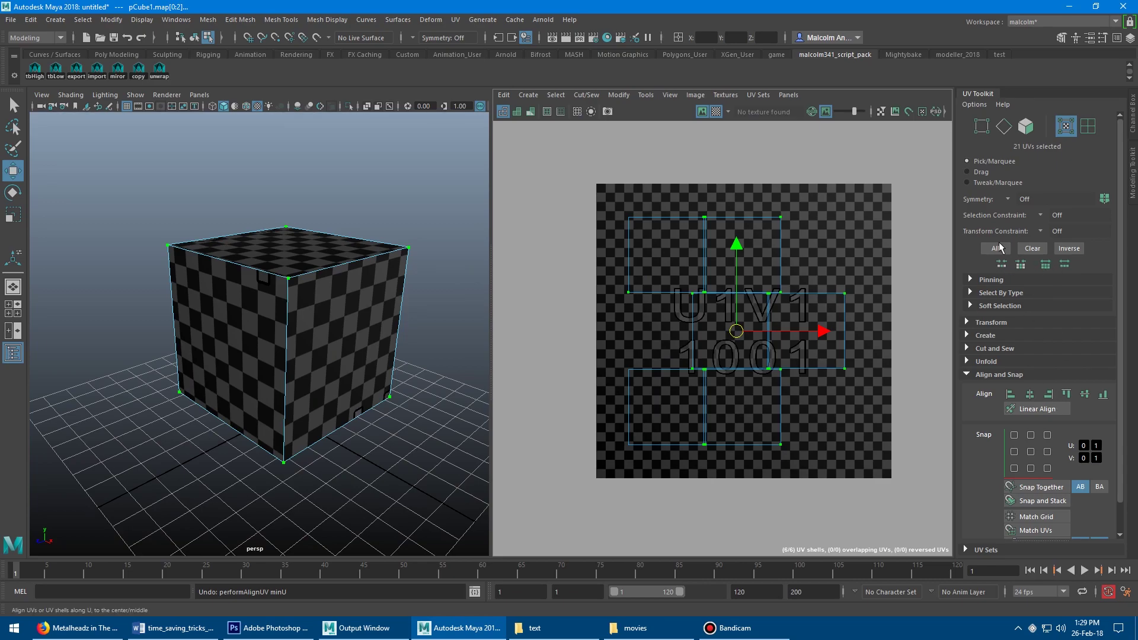
Expand the Unfold, Cut and Sew, Create, Transform, Soft Selection, Select By Type and Pinning sections of the UV Toolkit.
{"action": "scroll", "coordinate": [1046, 319], "scroll_direction": "down", "scroll_amount": 1}
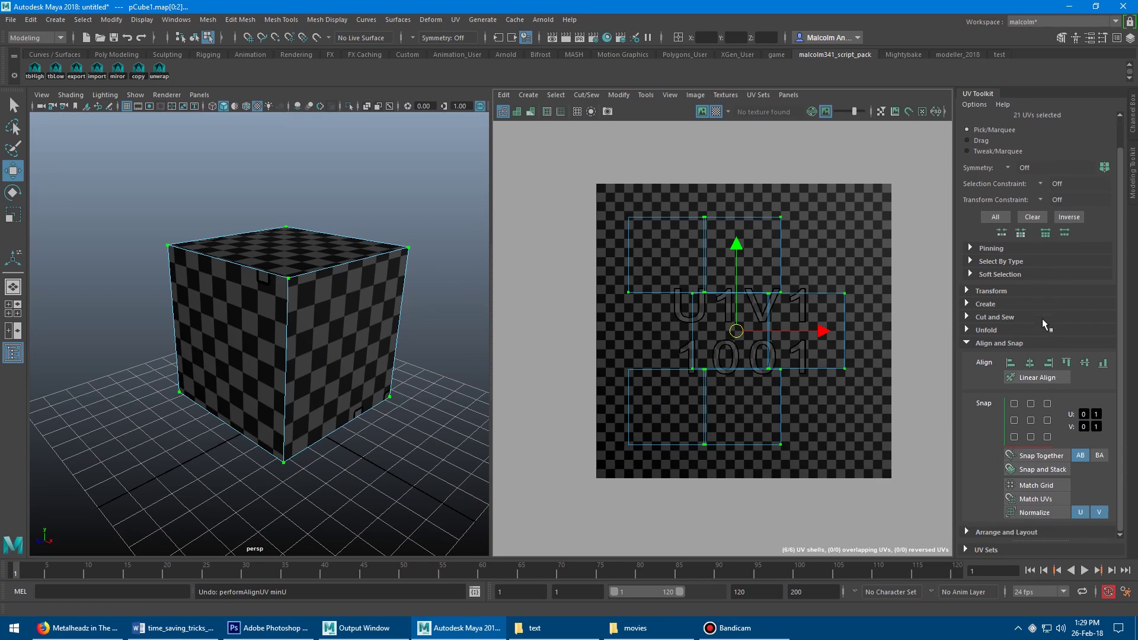
{"action": "left_click", "coordinate": [966, 329]}
{"action": "left_click", "coordinate": [967, 316]}
{"action": "left_click", "coordinate": [966, 304]}
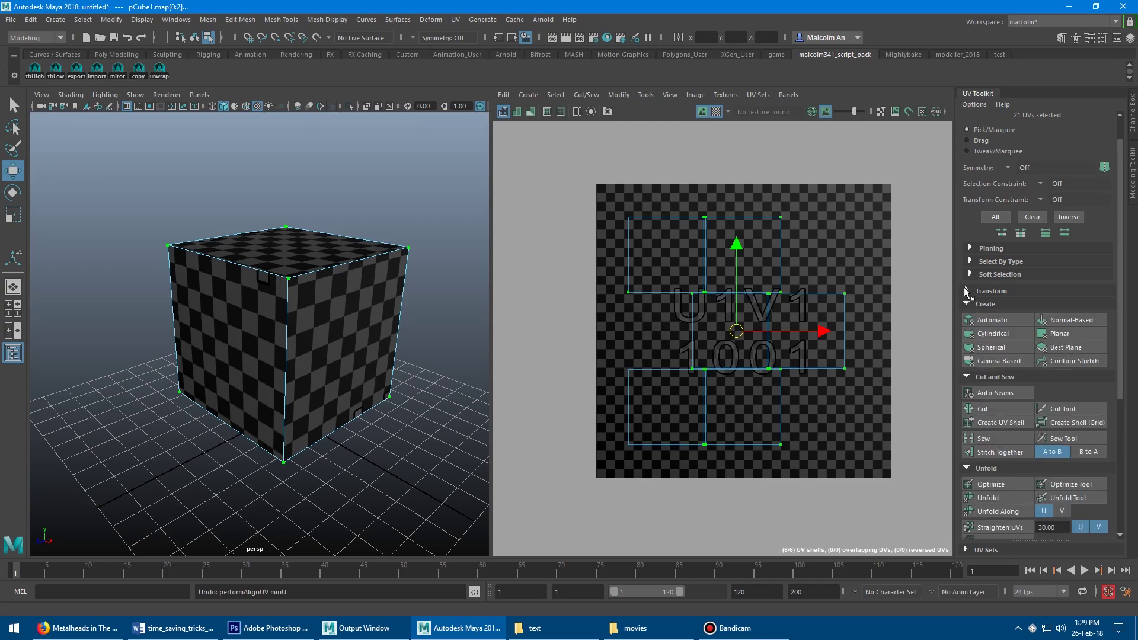
{"action": "left_click", "coordinate": [966, 291]}
{"action": "left_click", "coordinate": [970, 275]}
{"action": "left_click", "coordinate": [971, 249]}
{"action": "left_click", "coordinate": [971, 306]}
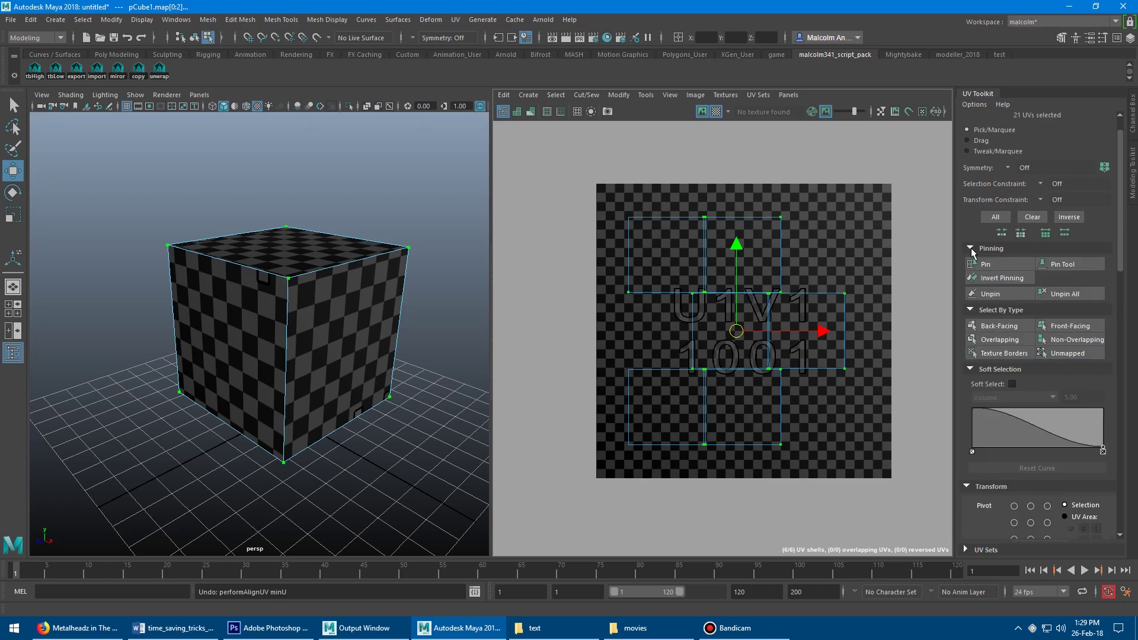
Collapse every expanded UV Toolkit section except Align and Snap.
{"action": "left_click", "coordinate": [971, 248]}
{"action": "left_click", "coordinate": [972, 261]}
{"action": "left_click", "coordinate": [972, 275]}
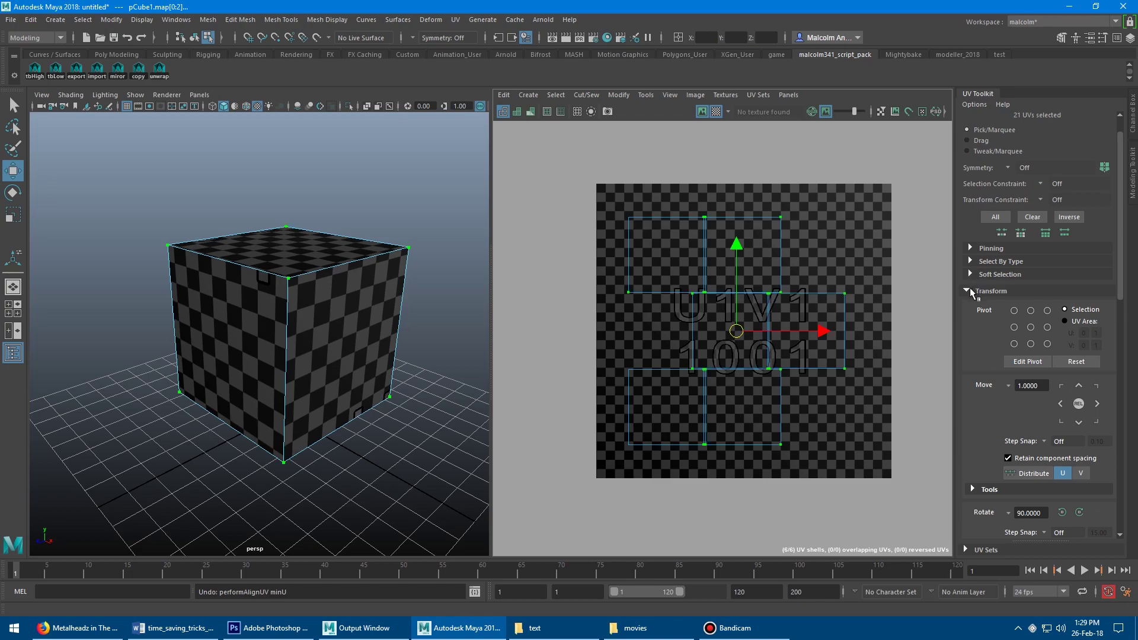
{"action": "left_click", "coordinate": [970, 291]}
{"action": "left_click", "coordinate": [968, 304]}
{"action": "left_click", "coordinate": [968, 317]}
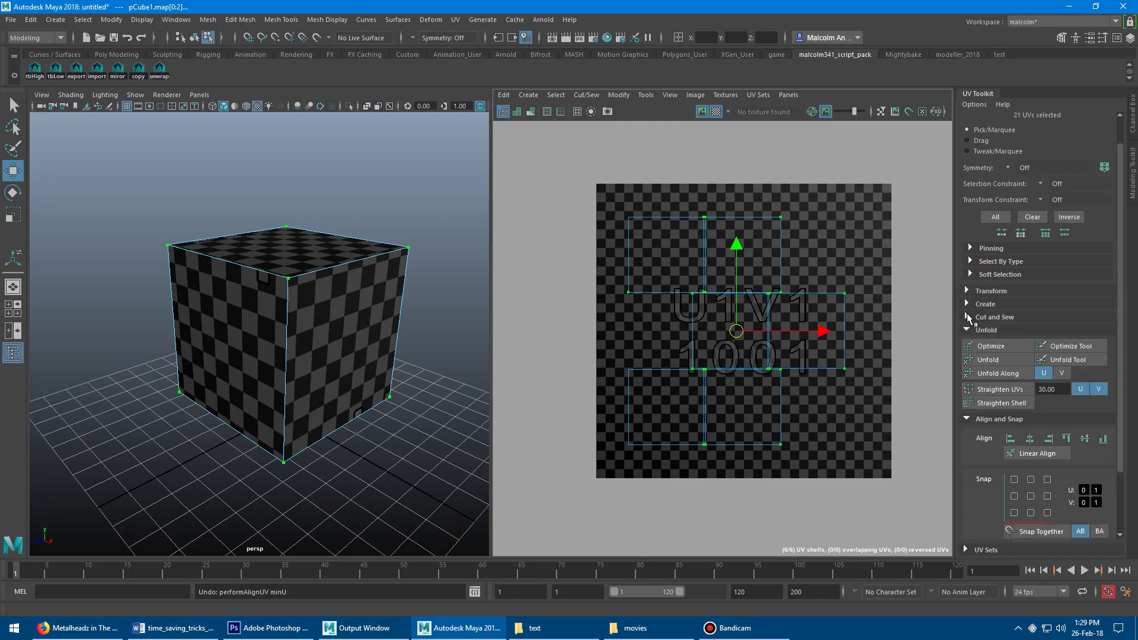
{"action": "left_click", "coordinate": [969, 331]}
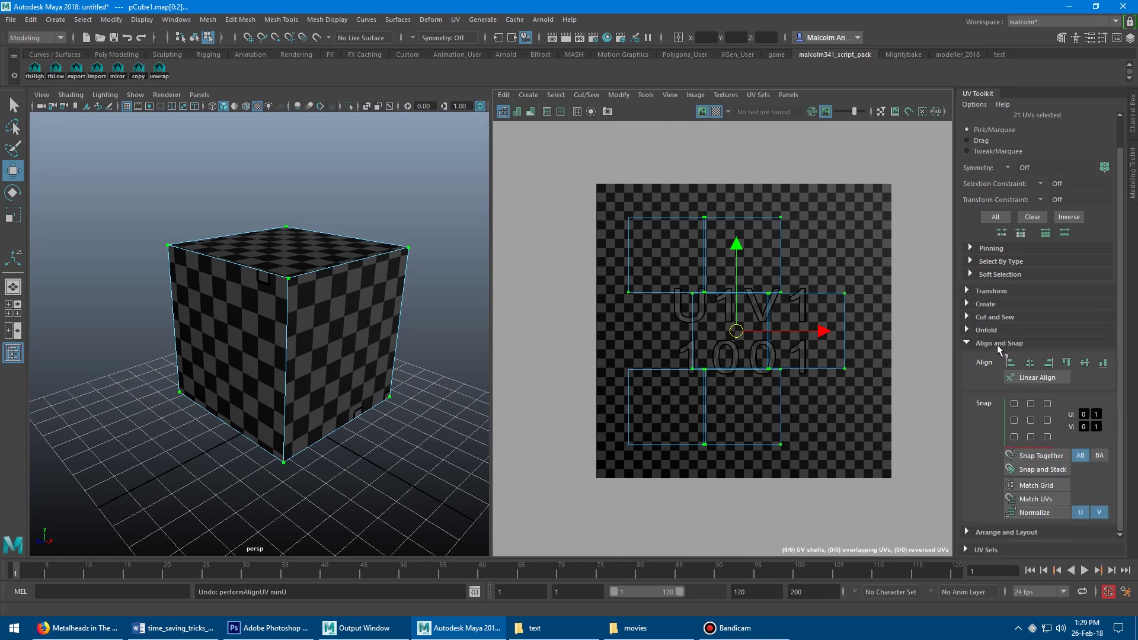
Select the upper-left UV of the upper-left shell in UV mode and expand the selection to its whole shell.
{"action": "middle_click_drag", "start_coordinate": [814, 221], "coordinate": [801, 227], "text": "alt"}
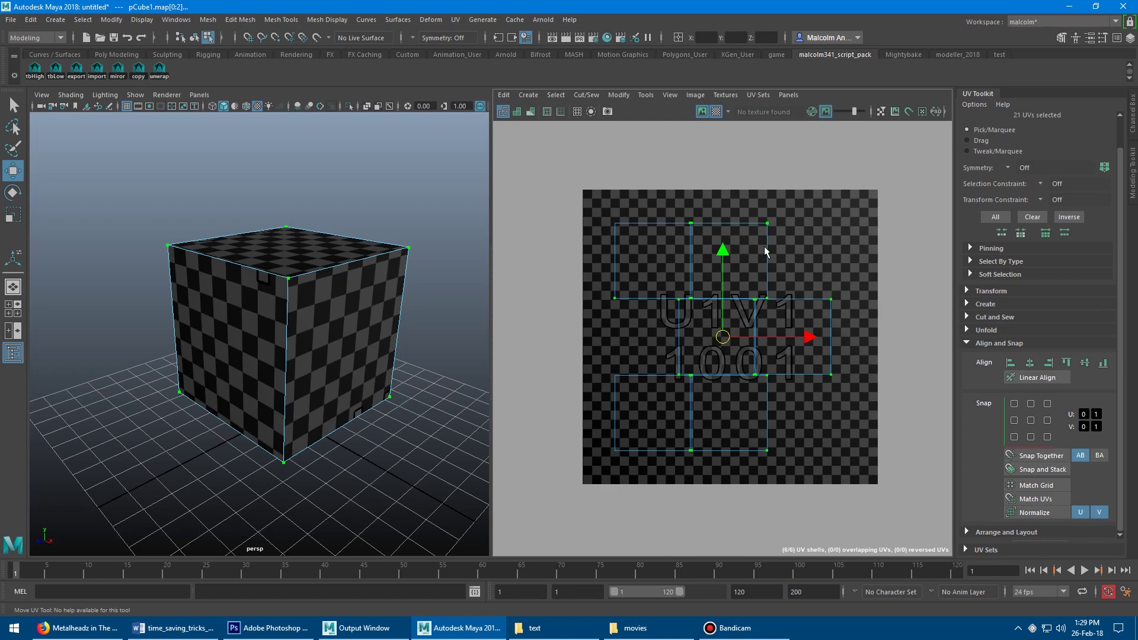
{"action": "right_click", "coordinate": [636, 241]}
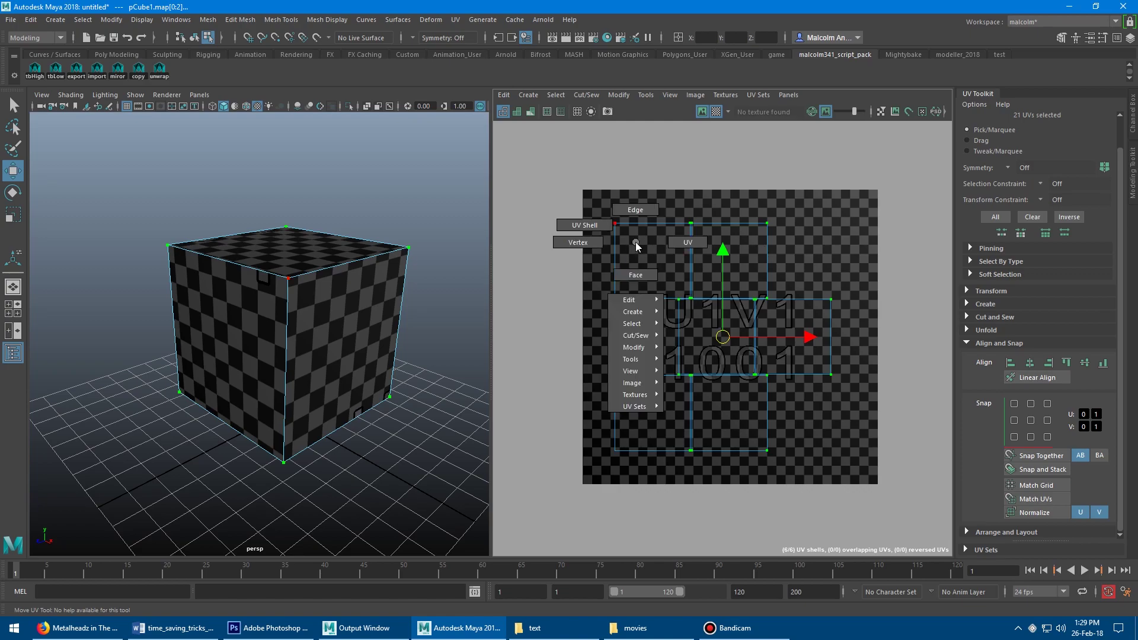
{"action": "right_click_drag", "start_coordinate": [636, 242], "coordinate": [669, 243]}
{"action": "left_click_drag", "start_coordinate": [598, 206], "coordinate": [638, 248]}
{"action": "right_click", "coordinate": [585, 235], "text": "ctrl"}
{"action": "right_click_drag", "start_coordinate": [584, 236], "coordinate": [613, 254], "text": "ctrl"}
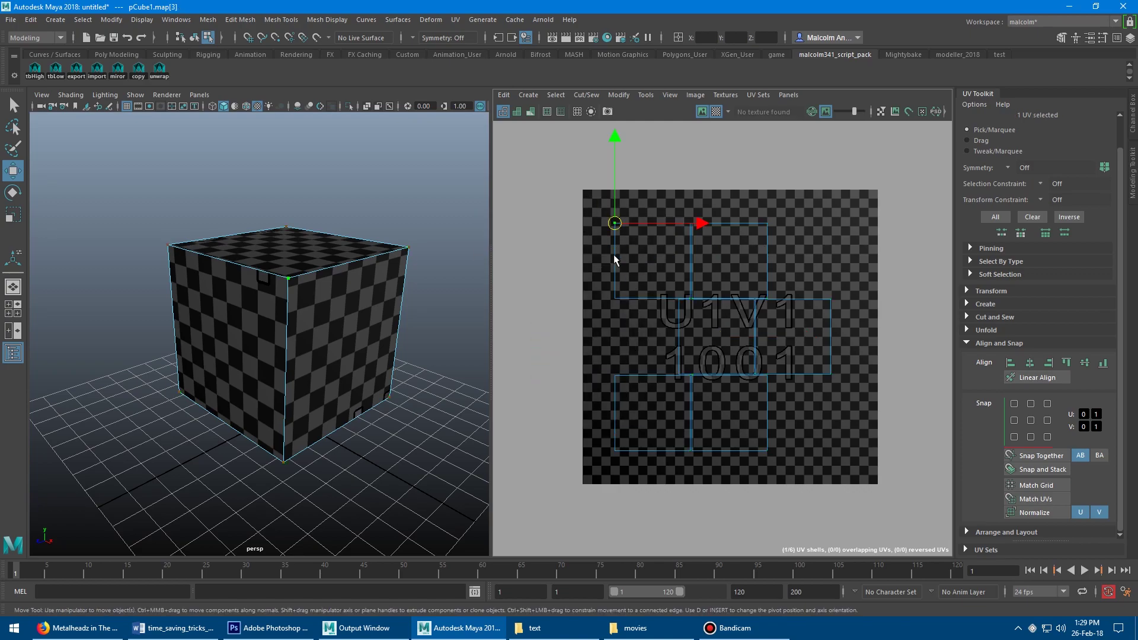
Try moving the UVs of the upper-left shell slightly up and to the left, undoing each move.
{"action": "mouse_move", "coordinate": [600, 238]}
{"action": "middle_mouse_down"}
{"action": "mouse_move", "coordinate": [563, 226]}
{"action": "mouse_move", "coordinate": [580, 229]}
{"action": "middle_mouse_up"}
{"action": "key", "text": "ctrl+z"}
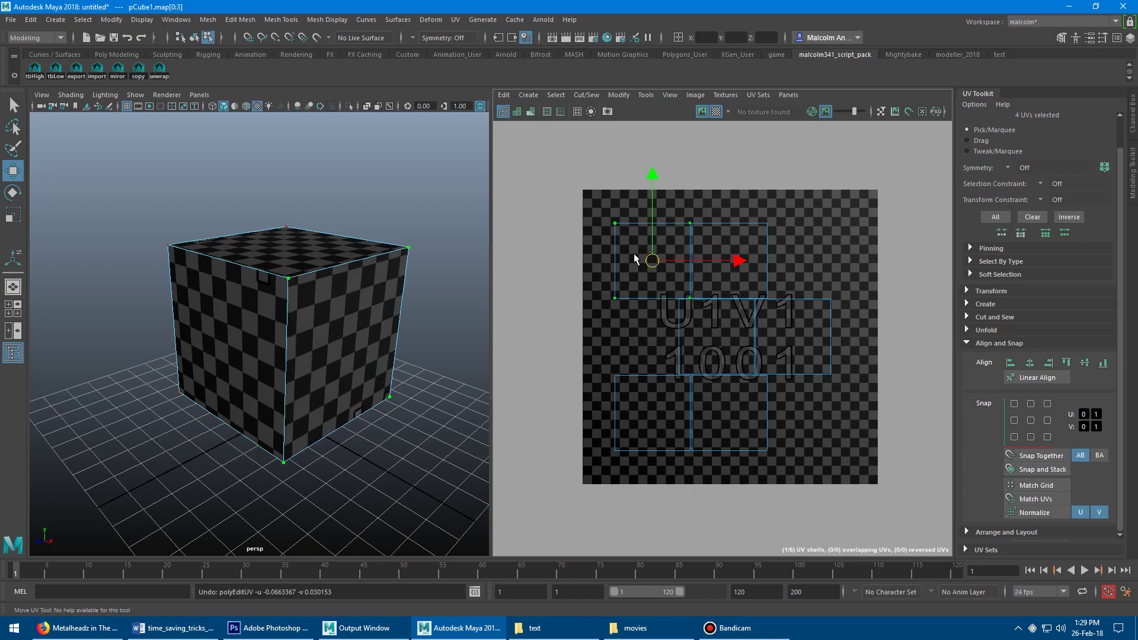
{"action": "mouse_move", "coordinate": [635, 259]}
{"action": "left_mouse_down"}
{"action": "mouse_move", "coordinate": [664, 327]}
{"action": "mouse_move", "coordinate": [719, 347]}
{"action": "mouse_move", "coordinate": [661, 354]}
{"action": "mouse_move", "coordinate": [629, 254]}
{"action": "left_mouse_up"}
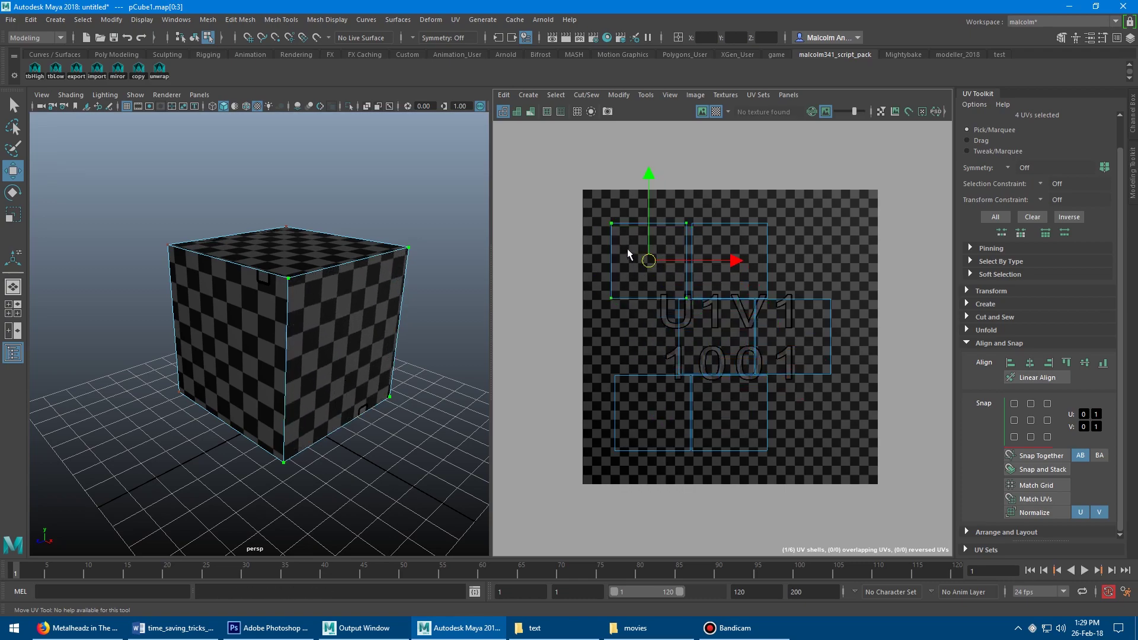
{"action": "middle_click_drag", "start_coordinate": [628, 250], "coordinate": [622, 239]}
{"action": "key", "text": "ctrl+z"}
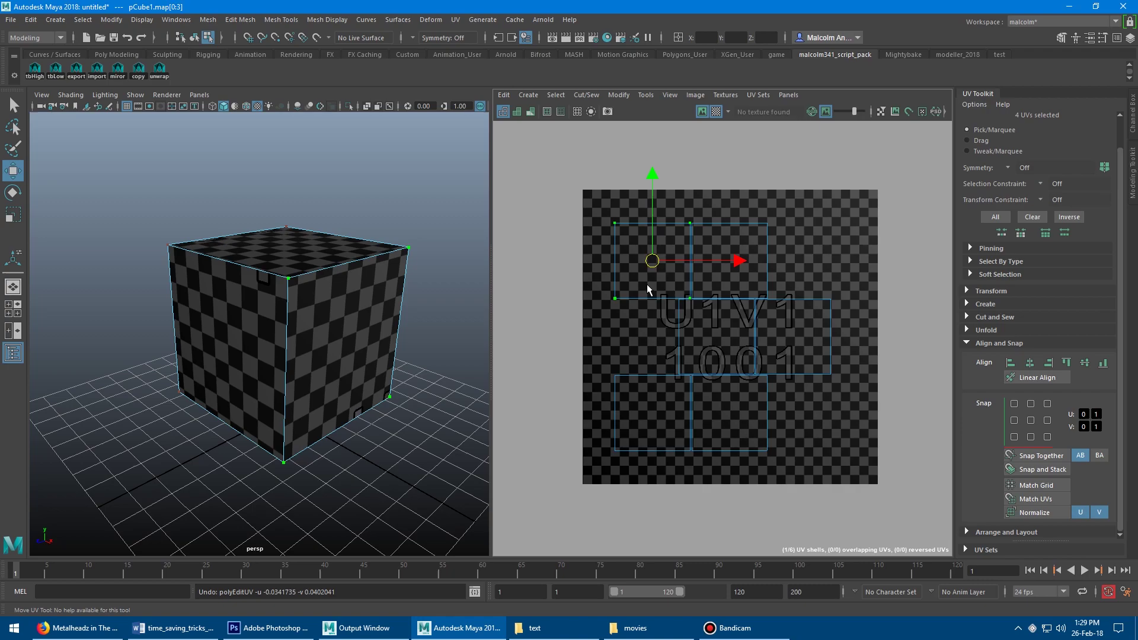
Switch to UV Shell selection and select the two upper shells plus the right shell of the middle row.
{"action": "right_click", "coordinate": [629, 246]}
{"action": "right_click", "coordinate": [630, 245]}
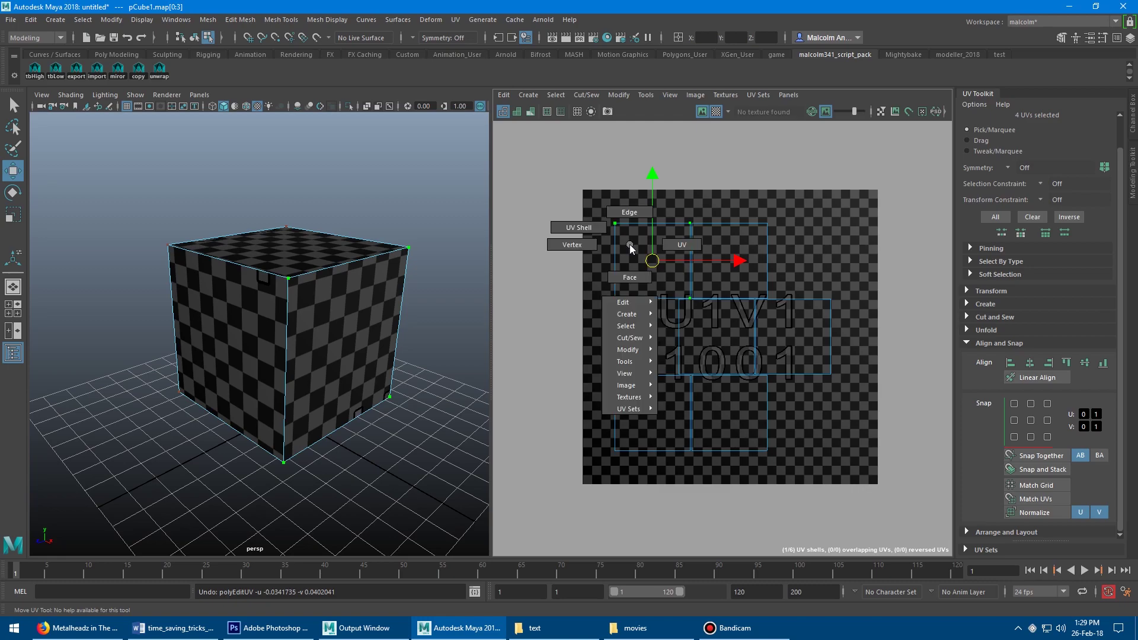
{"action": "right_click_drag", "start_coordinate": [630, 248], "coordinate": [603, 230]}
{"action": "right_click", "coordinate": [634, 250]}
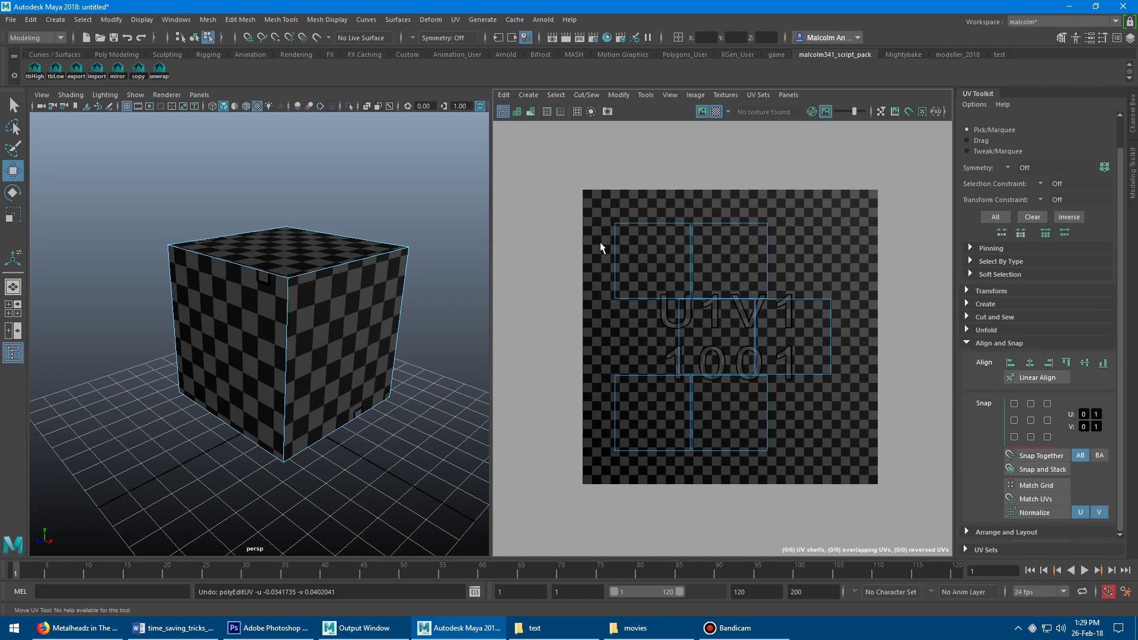
{"action": "left_click", "coordinate": [637, 266]}
{"action": "left_click", "coordinate": [749, 245], "text": "shift"}
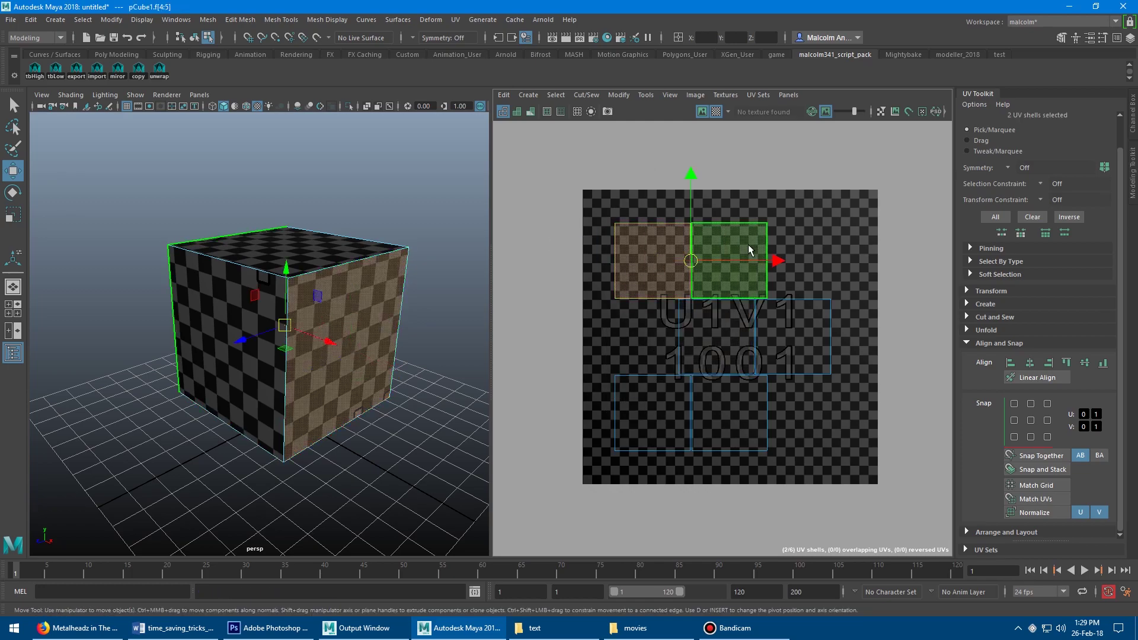
{"action": "left_click", "coordinate": [802, 310], "text": "shift"}
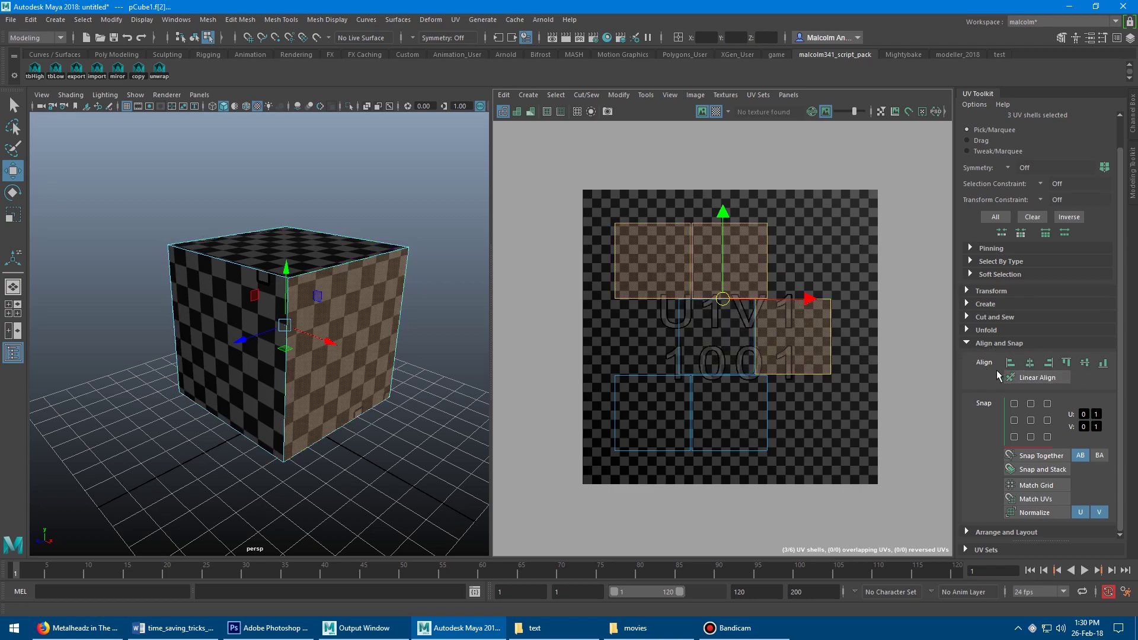
Try aligning the three selected shells along V to the minimum, and undo the alignment.
{"action": "left_click", "coordinate": [1104, 364]}
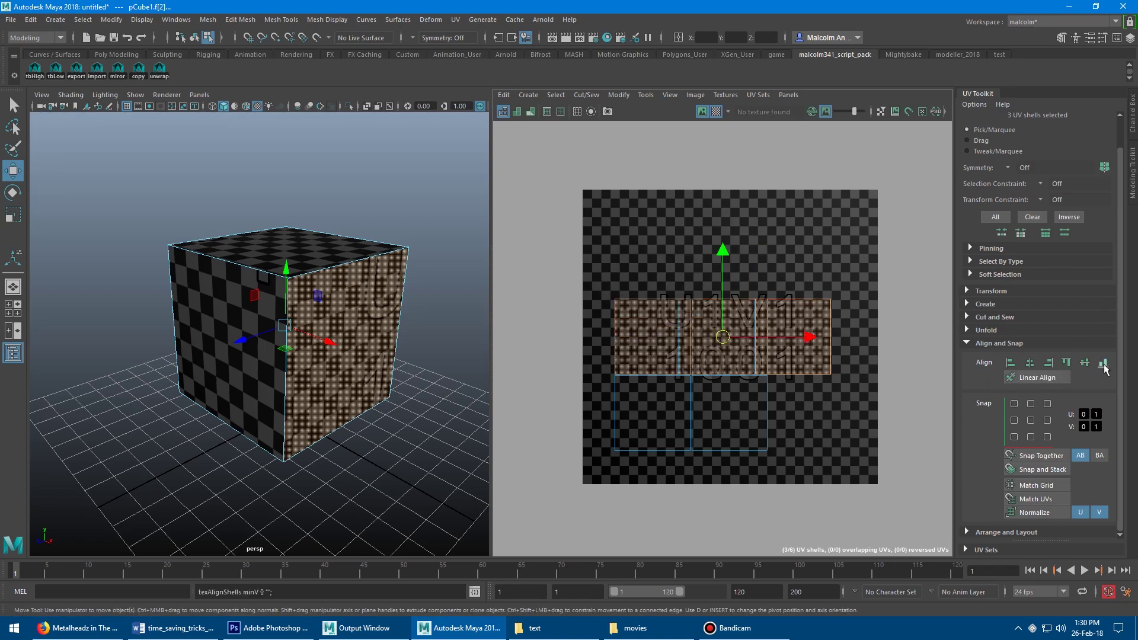
{"action": "key", "text": "ctrl+z"}
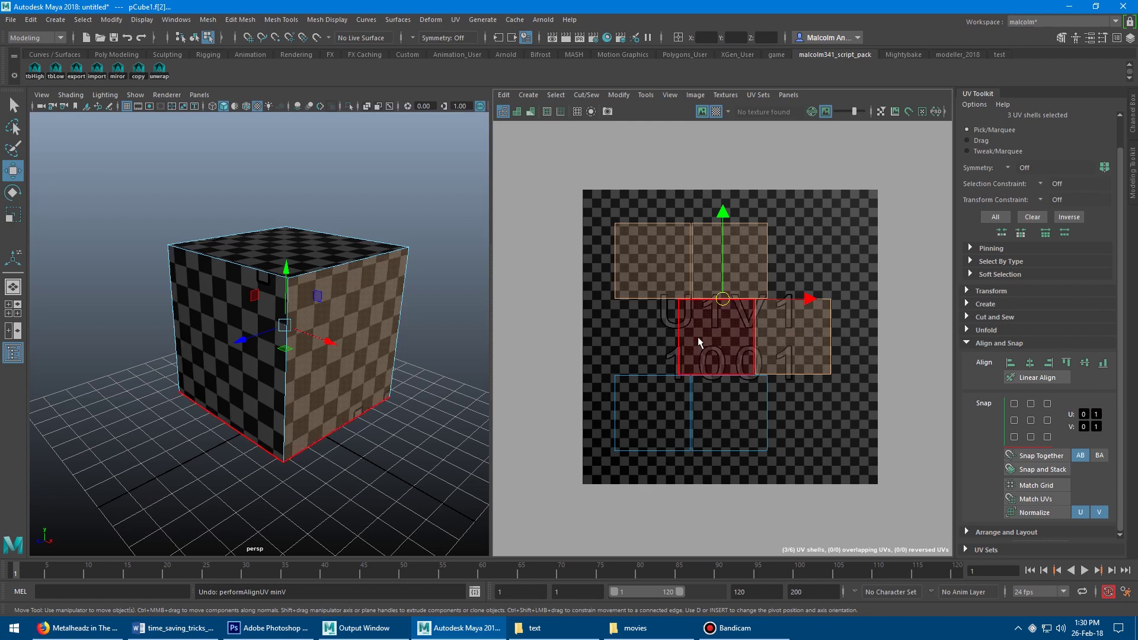
Add the remaining three shells, try centring all six along V and along U, undo each alignment, and clear the selection.
{"action": "left_click", "coordinate": [699, 339], "text": "shift"}
{"action": "left_click", "coordinate": [671, 388], "text": "shift"}
{"action": "left_click", "coordinate": [708, 392], "text": "shift"}
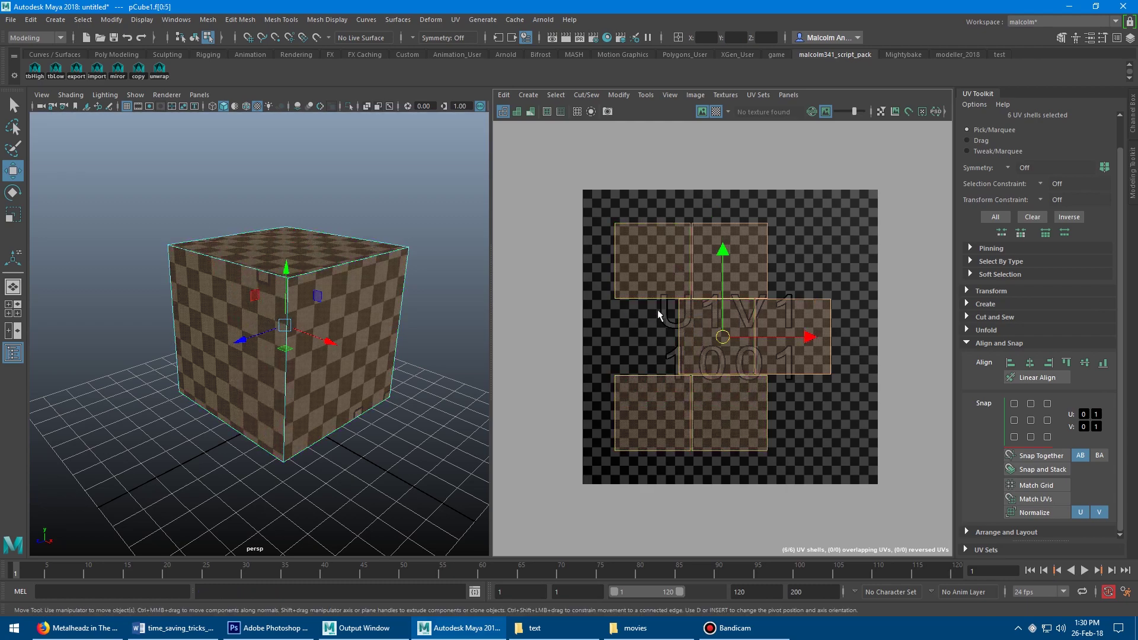
{"action": "left_click", "coordinate": [1085, 363]}
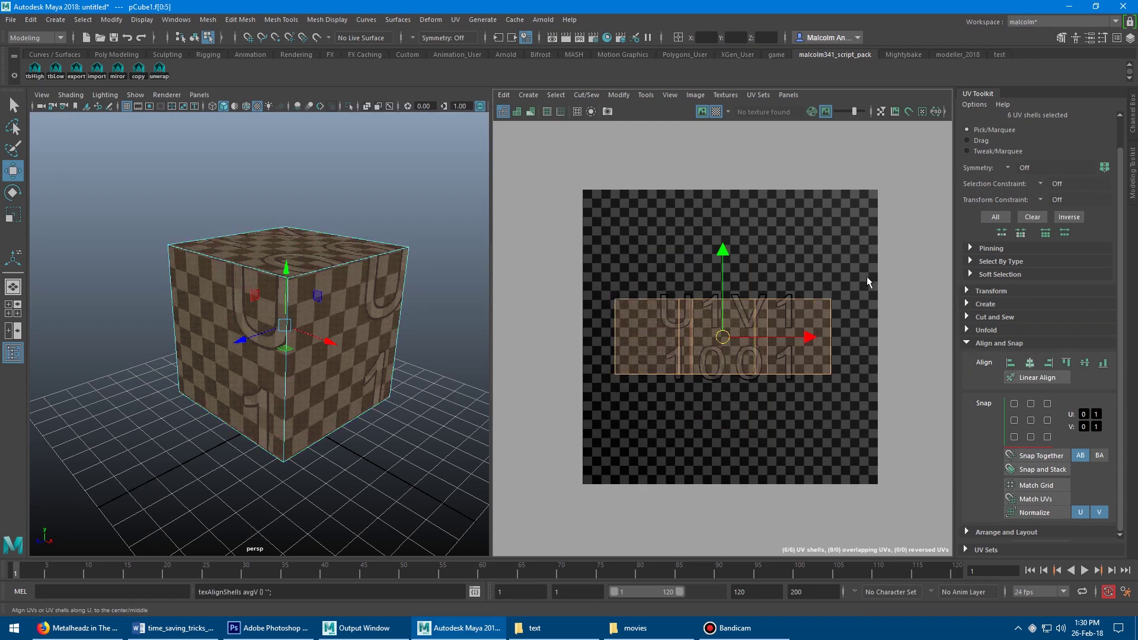
{"action": "key", "text": "ctrl+z"}
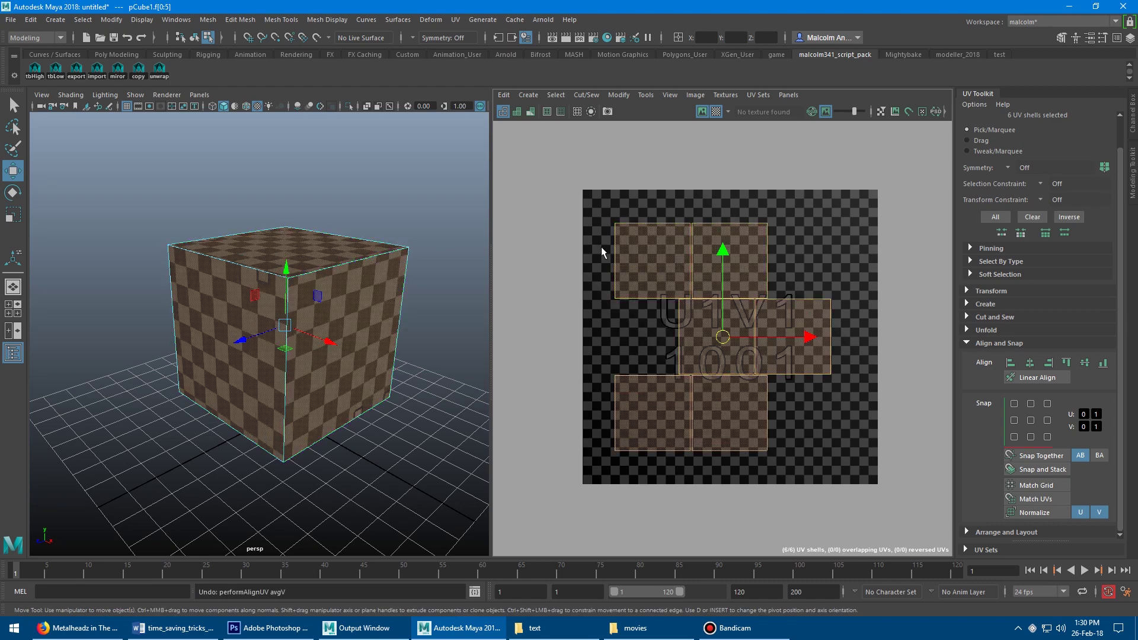
{"action": "left_click", "coordinate": [1032, 364]}
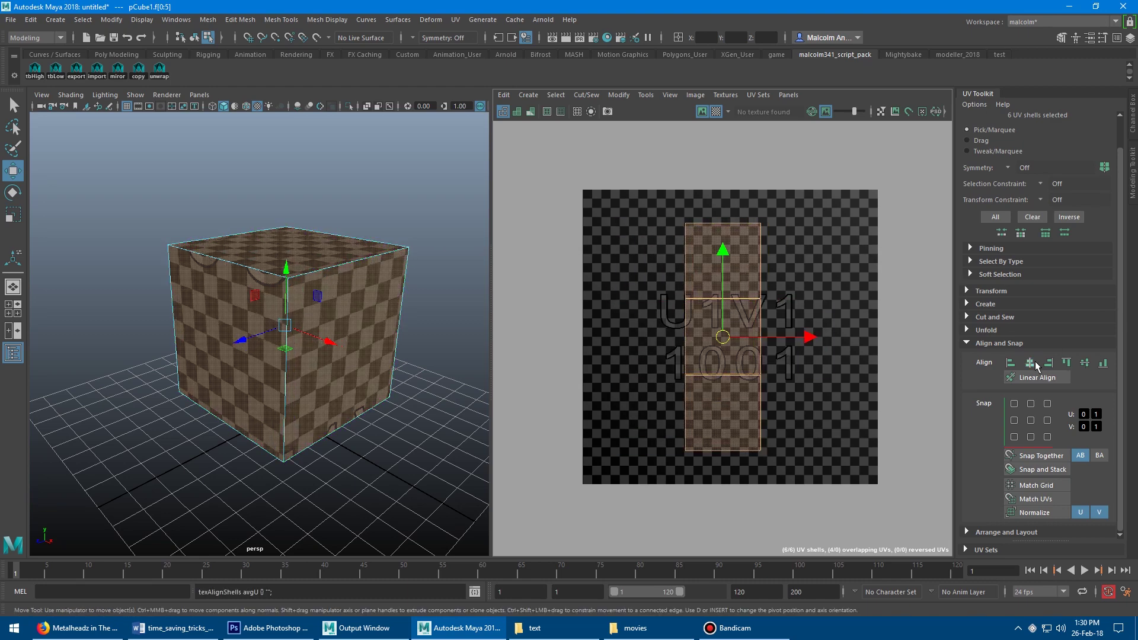
{"action": "key", "text": "ctrl+z"}
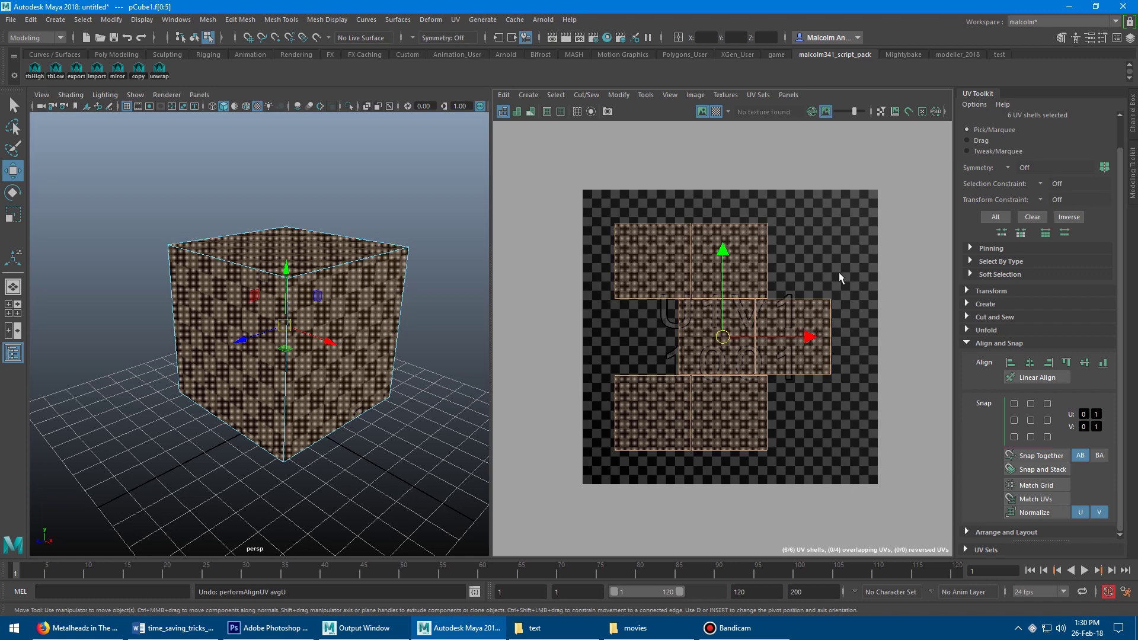
{"action": "left_click", "coordinate": [821, 260]}
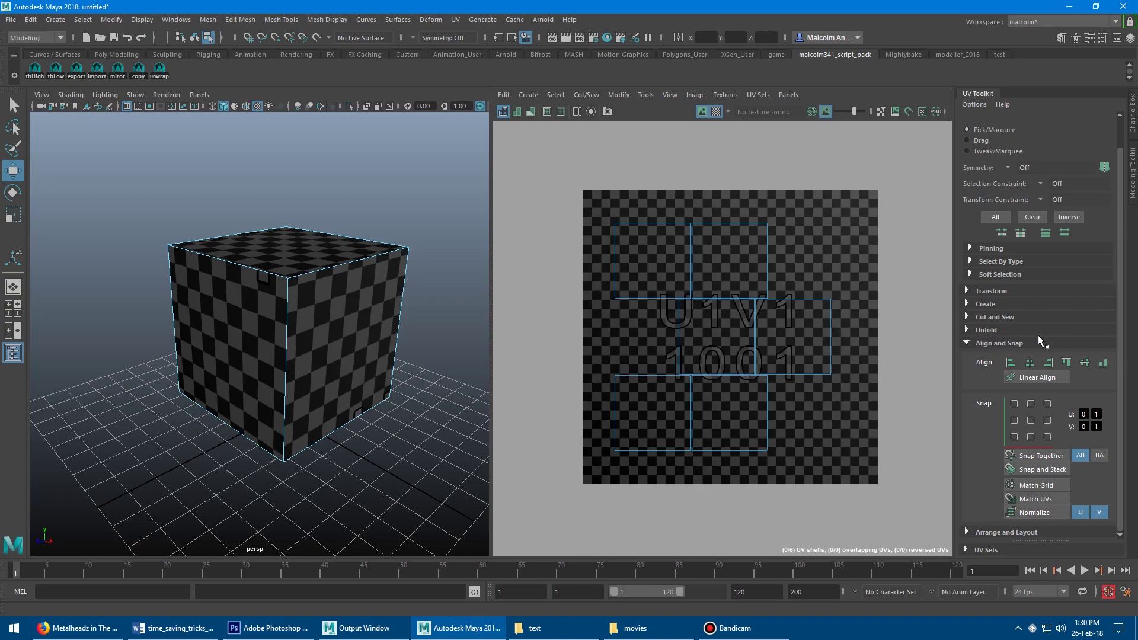
Collapse all UV Toolkit sections and hide the UV Toolkit.
{"action": "left_click", "coordinate": [996, 348]}
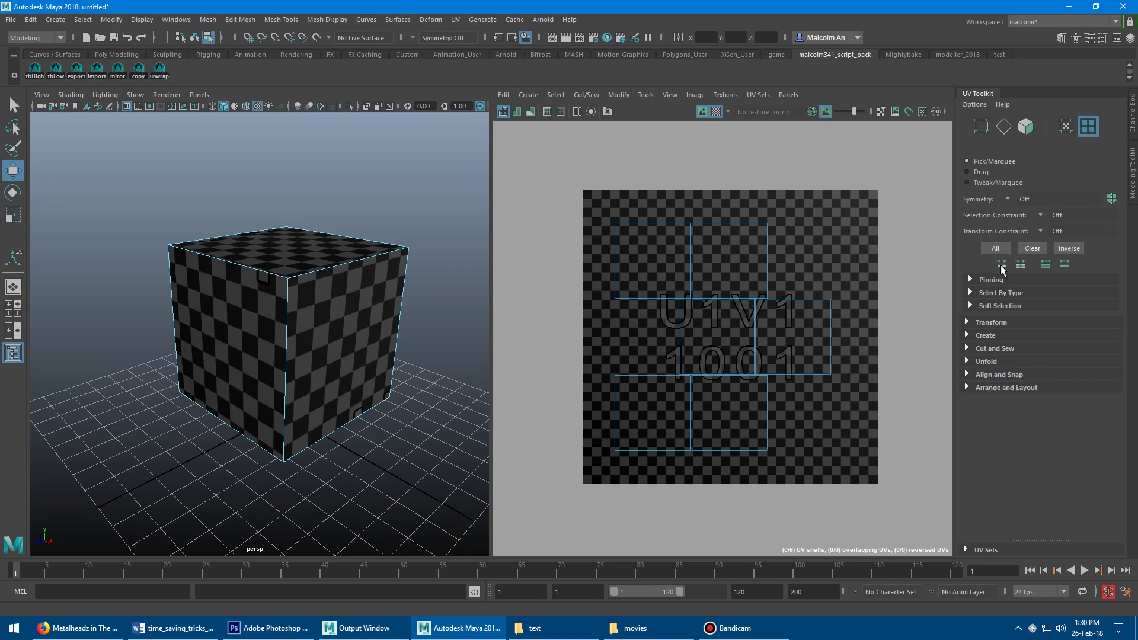
{"action": "left_click", "coordinate": [642, 95]}
{"action": "left_click", "coordinate": [661, 115]}
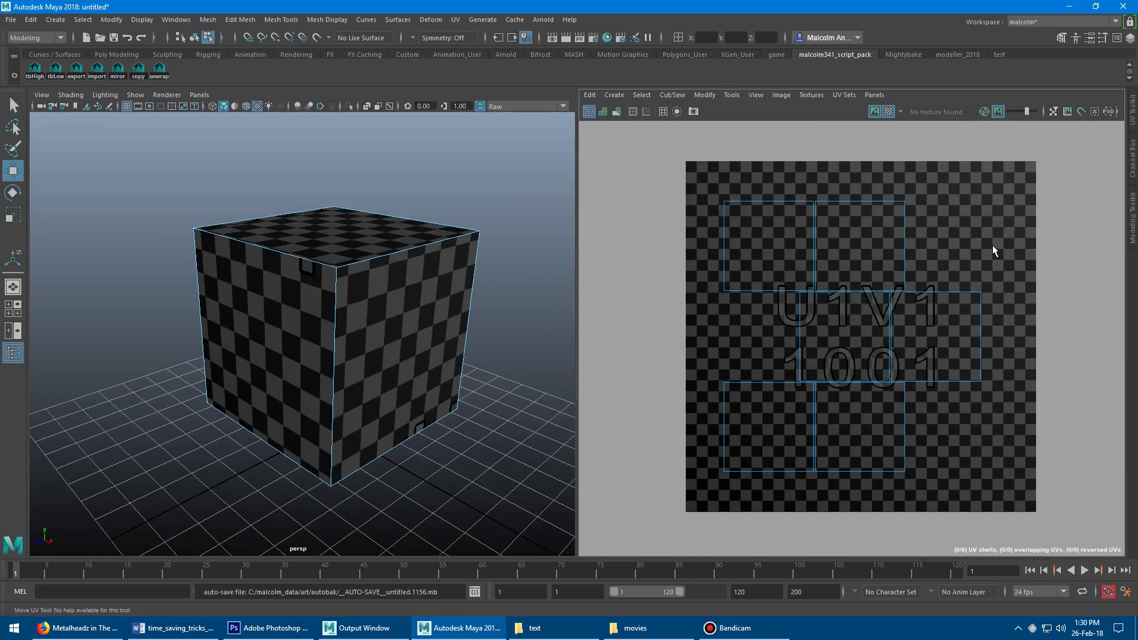
Show the UV Editor's context options for shell operations, including Align Shells and Rotate Shell.
{"action": "mouse_move", "coordinate": [944, 222]}
{"action": "right_mouse_down", "text": "alt"}
{"action": "mouse_move", "coordinate": [910, 216]}
{"action": "mouse_move", "coordinate": [924, 222]}
{"action": "right_mouse_up", "text": "alt"}
{"action": "middle_click_drag", "start_coordinate": [929, 225], "coordinate": [919, 219], "text": "alt"}
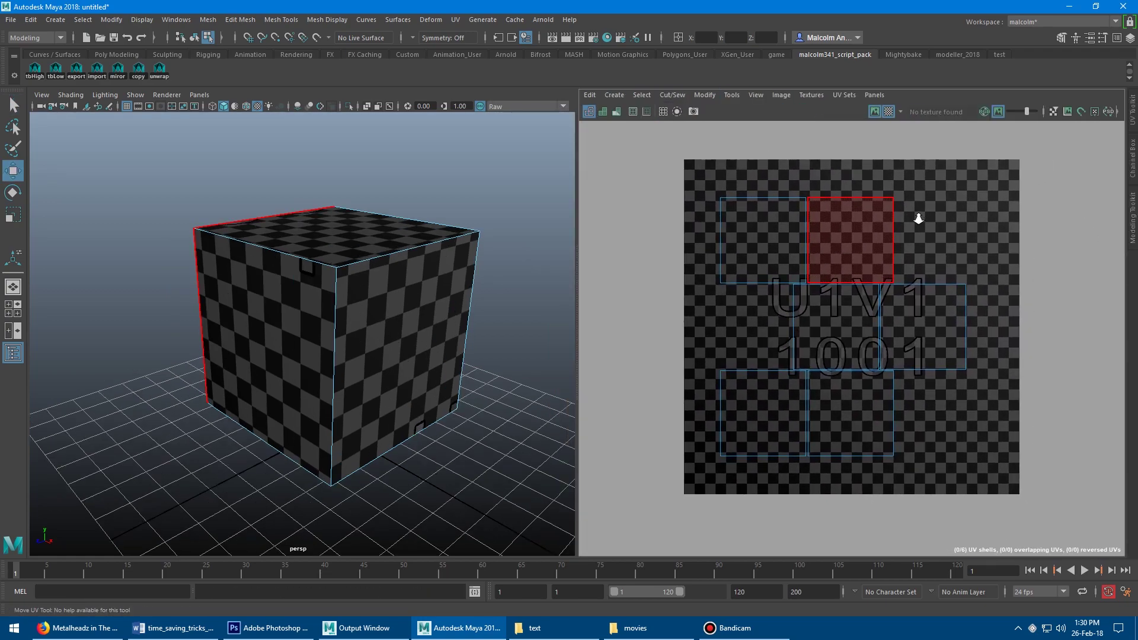
{"action": "right_click_drag", "start_coordinate": [919, 218], "coordinate": [929, 219], "text": "alt"}
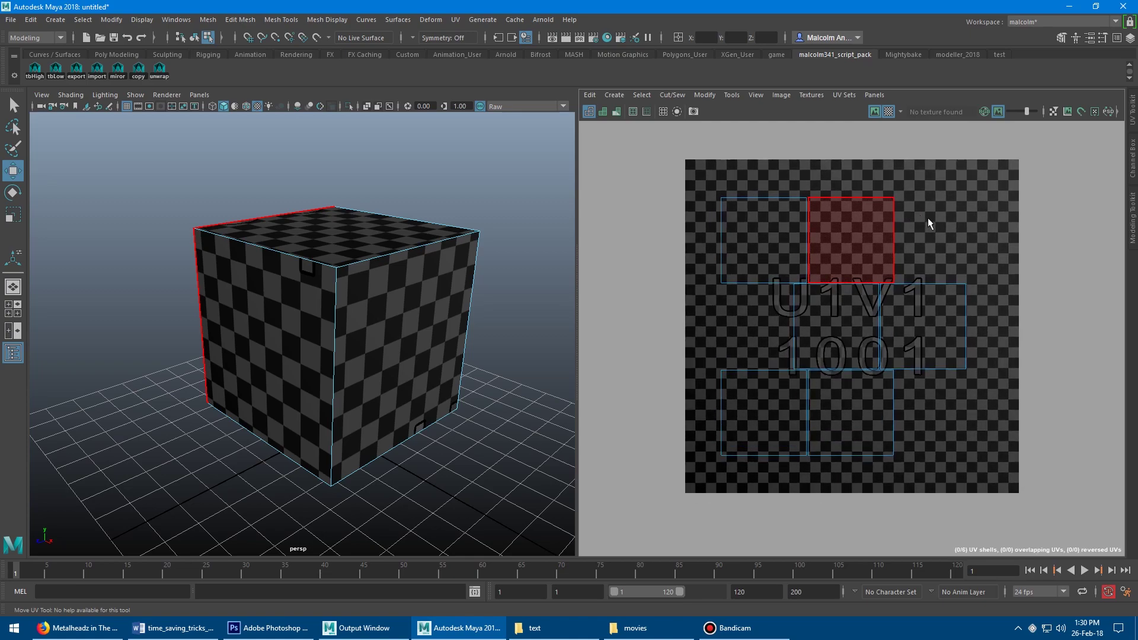
{"action": "left_click", "coordinate": [929, 223]}
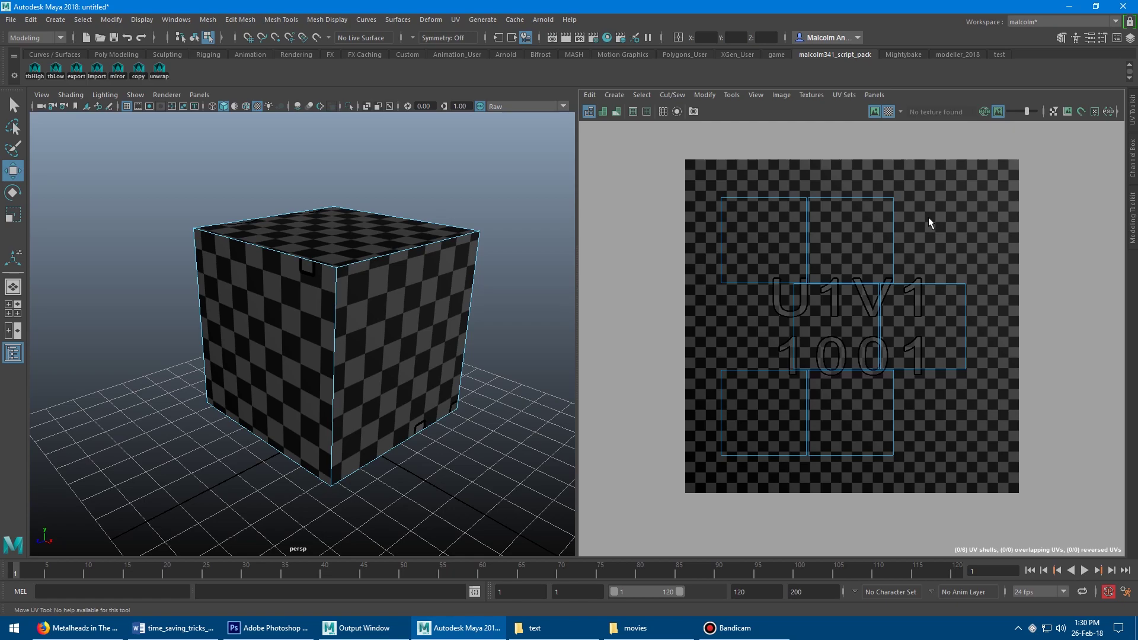
{"action": "right_click", "coordinate": [928, 218], "text": "shift"}
{"action": "mouse_move", "coordinate": [929, 218]}
{"action": "right_mouse_down", "text": "shift"}
{"action": "mouse_move", "coordinate": [920, 227]}
{"action": "mouse_move", "coordinate": [960, 227]}
{"action": "mouse_move", "coordinate": [938, 188]}
{"action": "mouse_move", "coordinate": [914, 457]}
{"action": "mouse_move", "coordinate": [942, 186]}
{"action": "mouse_move", "coordinate": [932, 225]}
{"action": "right_mouse_up", "text": "shift"}
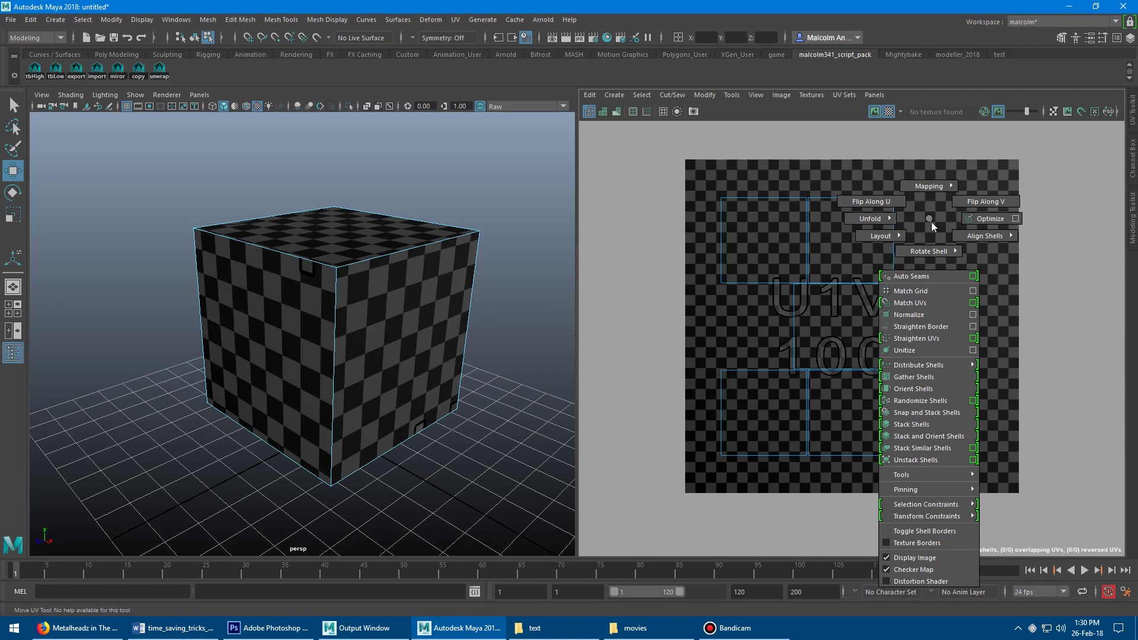
{"action": "right_click_drag", "start_coordinate": [931, 221], "coordinate": [931, 221], "text": "shift"}
Switch to UV Shell selection and select the two upper shells and both middle-row shells.
{"action": "right_click_drag", "start_coordinate": [766, 212], "coordinate": [739, 197]}
{"action": "left_click", "coordinate": [764, 232]}
{"action": "left_click", "coordinate": [854, 260], "text": "shift"}
{"action": "left_click", "coordinate": [851, 323], "text": "shift"}
{"action": "left_click", "coordinate": [906, 338], "text": "shift"}
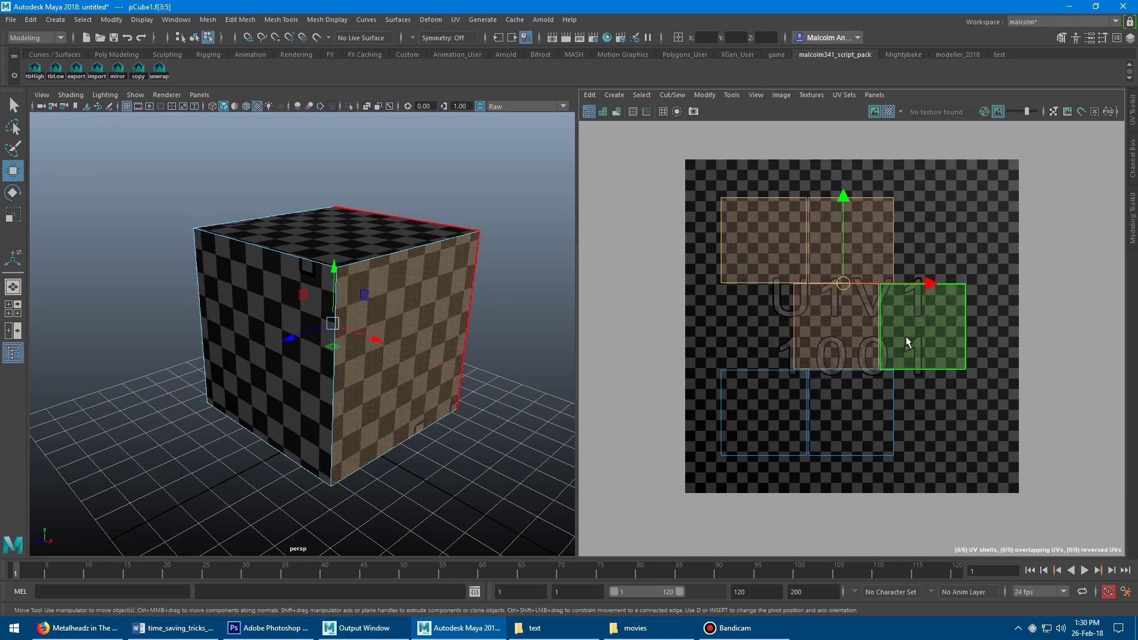
Add the two lower shells to the selection, try centring all six along U and V, and undo the alignments.
{"action": "left_click", "coordinate": [850, 403], "text": "shift"}
{"action": "left_click", "coordinate": [784, 384], "text": "shift"}
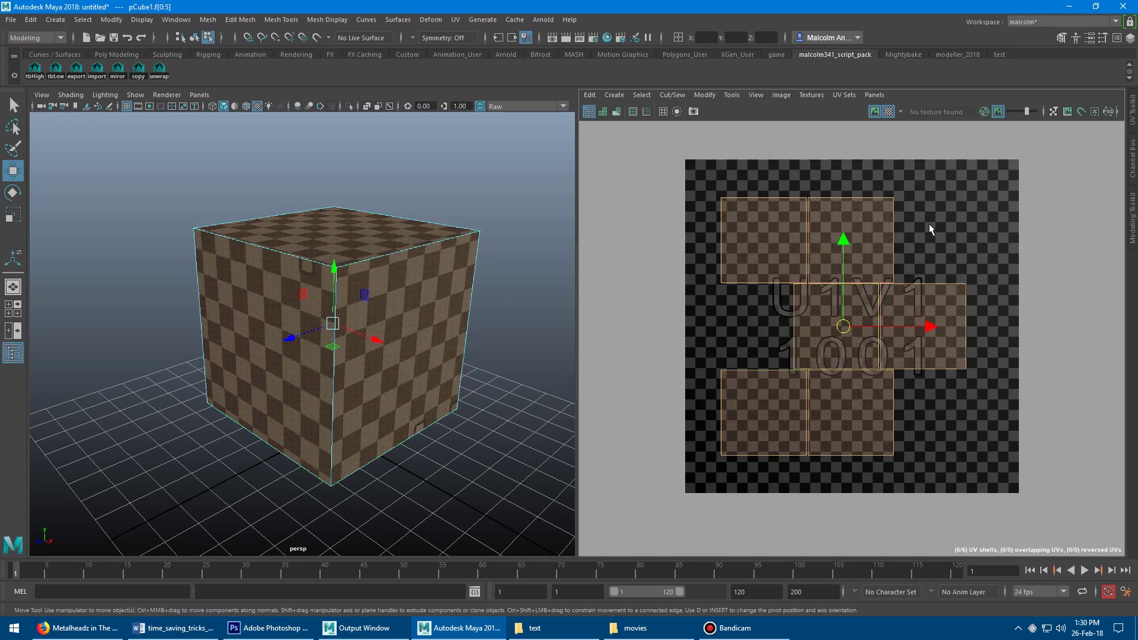
{"action": "right_click_drag", "start_coordinate": [929, 224], "coordinate": [959, 237], "text": "shift"}
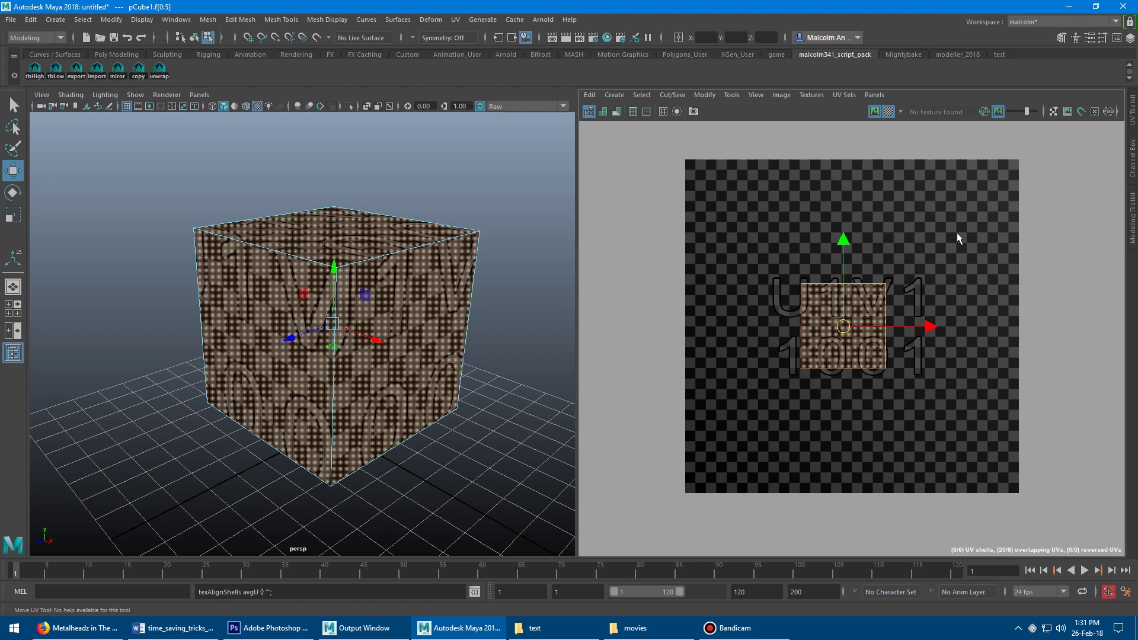
{"action": "key", "text": "ctrl+z"}
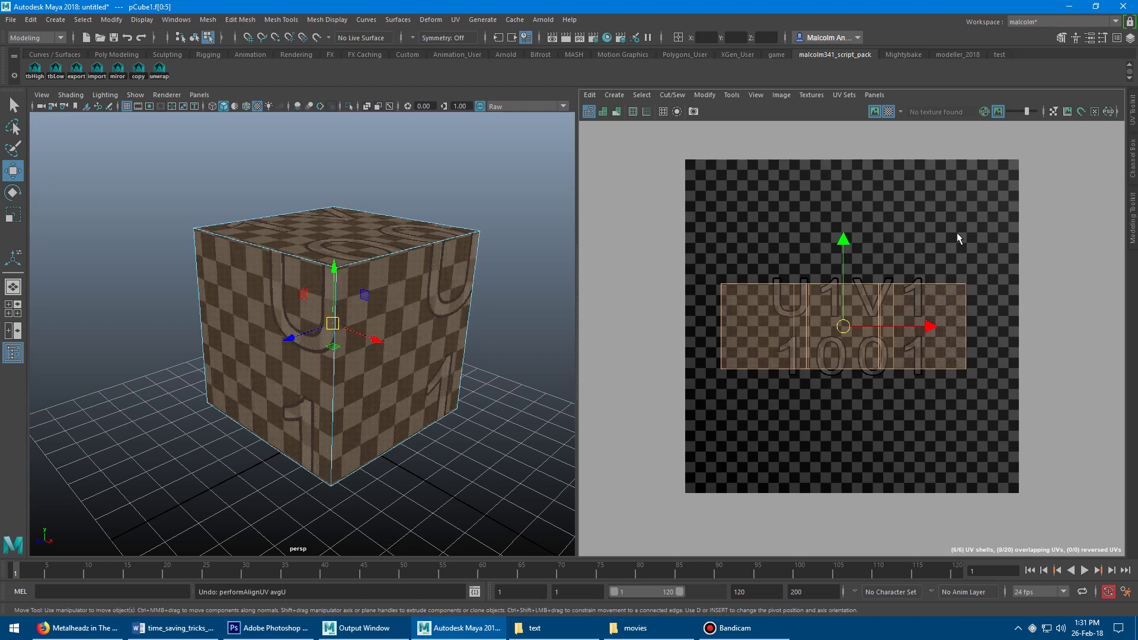
{"action": "key", "text": "ctrl+z"}
Switch to UV selection, select the UVs along the upper shells' top edge and outer lower corner, try a context operation, and undo it.
{"action": "mouse_move", "coordinate": [958, 233]}
{"action": "right_mouse_down", "text": "shift"}
{"action": "mouse_move", "coordinate": [913, 249]}
{"action": "mouse_move", "coordinate": [916, 215]}
{"action": "mouse_move", "coordinate": [955, 203]}
{"action": "mouse_move", "coordinate": [982, 254]}
{"action": "mouse_move", "coordinate": [949, 474]}
{"action": "mouse_move", "coordinate": [955, 450]}
{"action": "mouse_move", "coordinate": [953, 559]}
{"action": "mouse_move", "coordinate": [962, 236]}
{"action": "mouse_move", "coordinate": [932, 223]}
{"action": "mouse_move", "coordinate": [969, 244]}
{"action": "mouse_move", "coordinate": [959, 199]}
{"action": "mouse_move", "coordinate": [969, 241]}
{"action": "right_mouse_up", "text": "shift"}
{"action": "right_click_drag", "start_coordinate": [828, 211], "coordinate": [780, 196]}
{"action": "left_click_drag", "start_coordinate": [710, 172], "coordinate": [937, 229]}
{"action": "left_click_drag", "start_coordinate": [705, 298], "coordinate": [751, 272], "text": "shift"}
{"action": "right_click_drag", "start_coordinate": [974, 217], "coordinate": [939, 205], "text": "shift"}
{"action": "key", "text": "ctrl+z"}
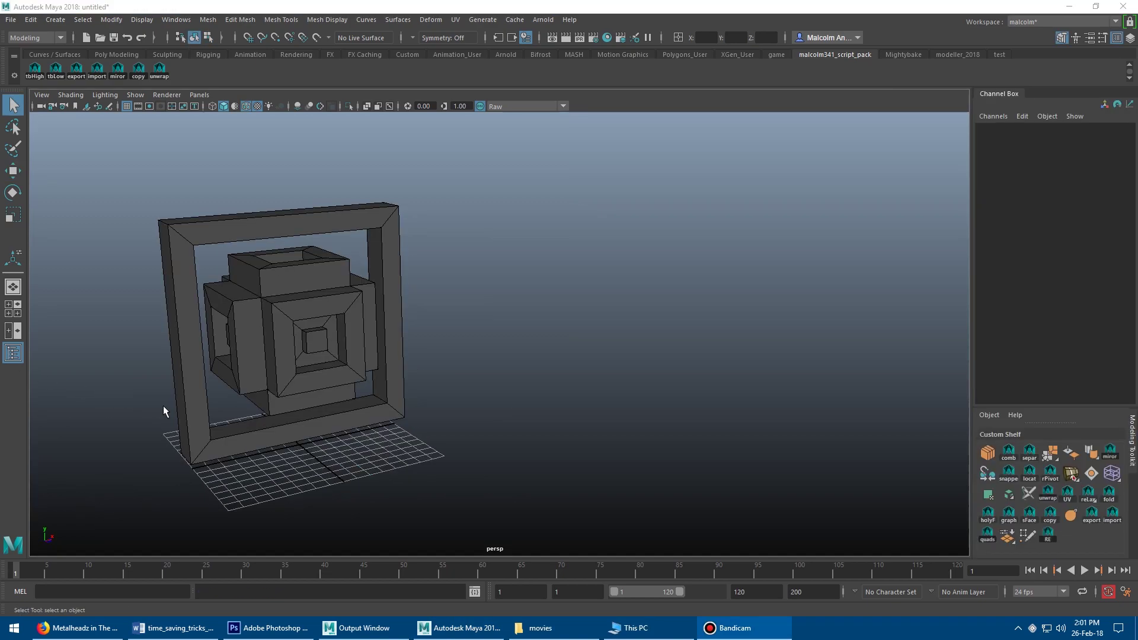
Open the Hypershade and position its window beside the framed cube model.
{"action": "middle_click_drag", "start_coordinate": [488, 374], "coordinate": [433, 374], "text": "alt"}
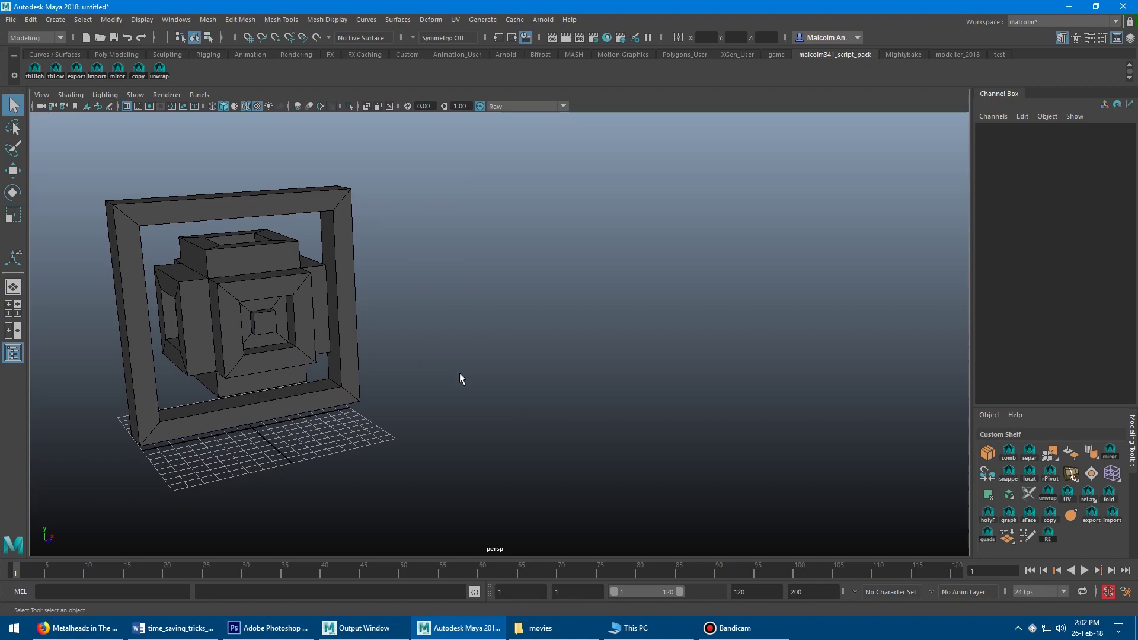
{"action": "left_click", "coordinate": [173, 20]}
{"action": "mouse_move", "coordinate": [212, 100]}
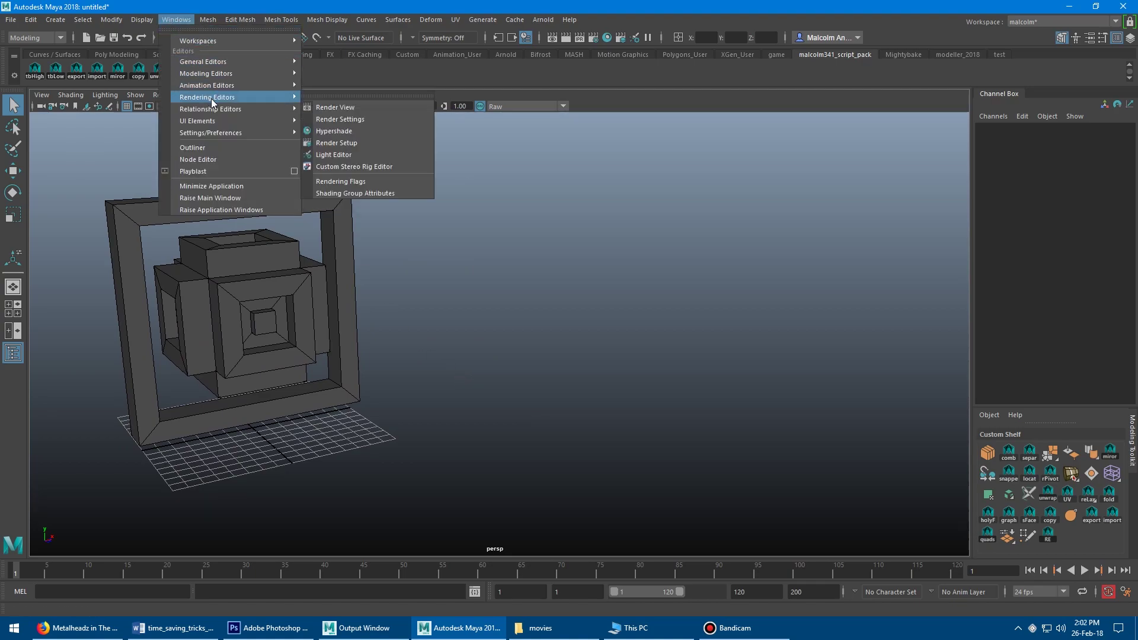
{"action": "left_click", "coordinate": [348, 131]}
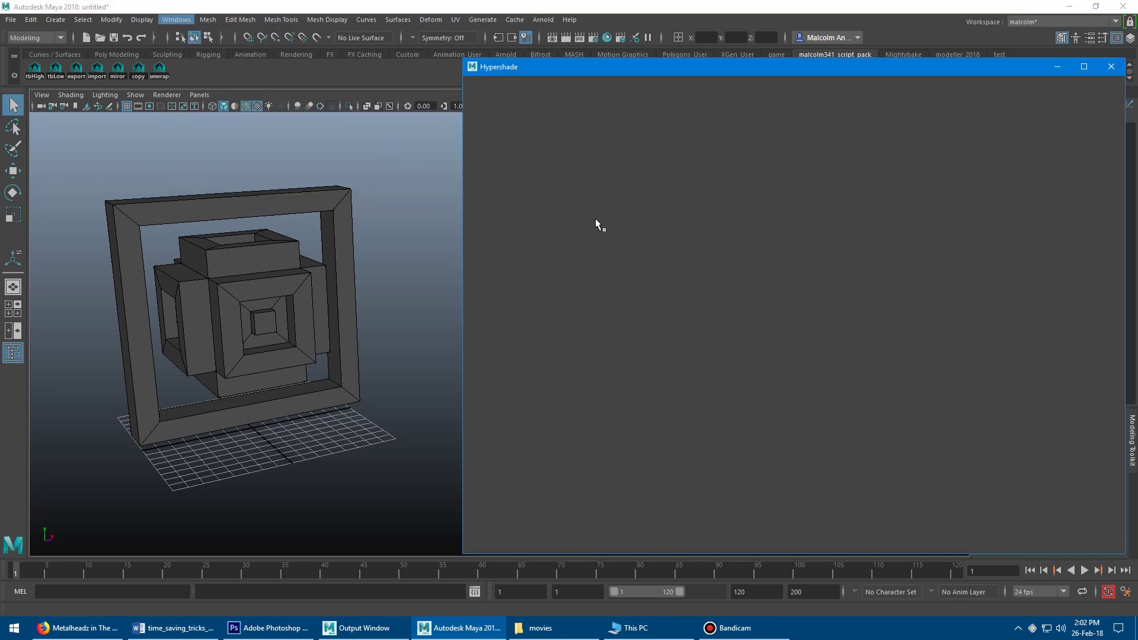
{"action": "mouse_move", "coordinate": [689, 66]}
{"action": "left_mouse_down"}
{"action": "mouse_move", "coordinate": [686, 96]}
{"action": "mouse_move", "coordinate": [679, 75]}
{"action": "left_mouse_up"}
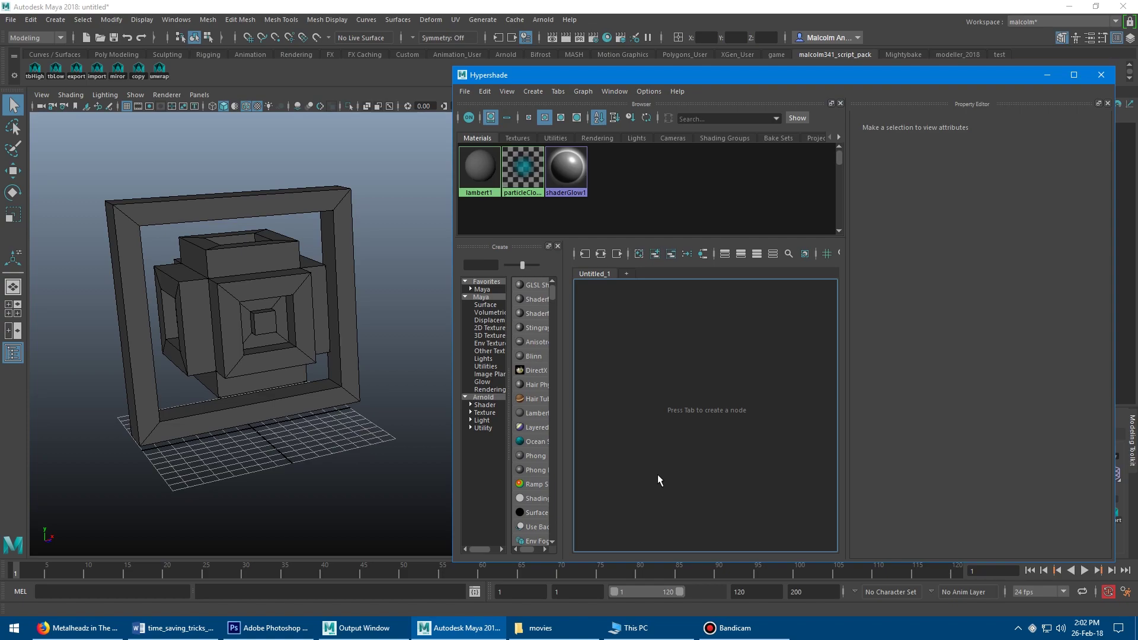
Switch to File Explorer, import rust.jpg from the Desktop folder into the Hypershade work area, and minimize the folder window.
{"action": "left_click", "coordinate": [640, 628]}
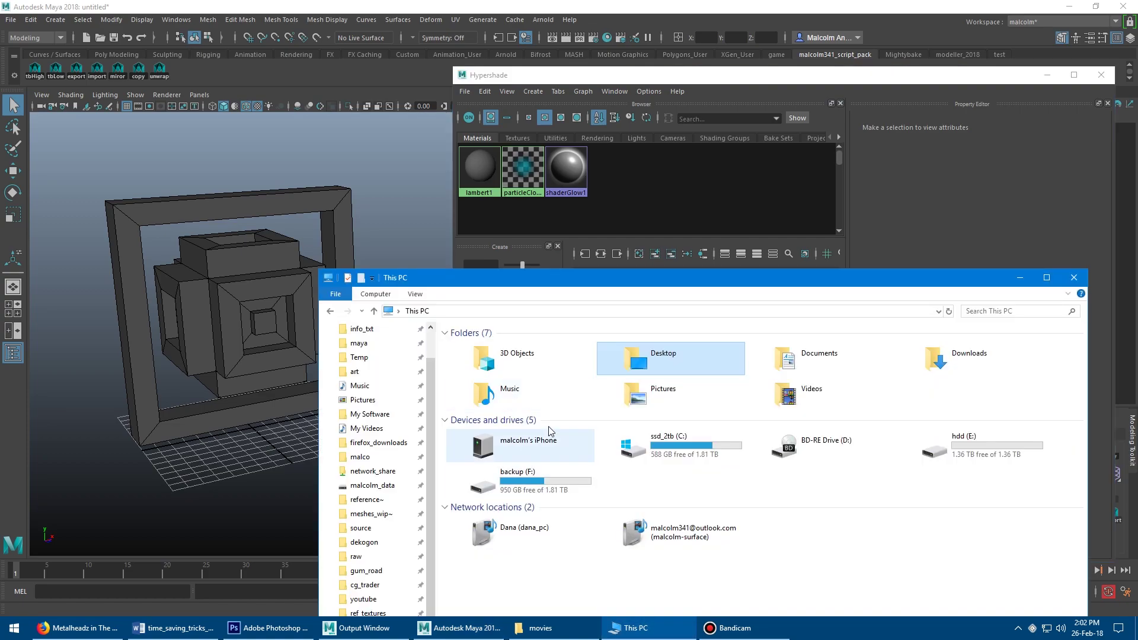
{"action": "double_click", "coordinate": [654, 364]}
{"action": "left_click_drag", "start_coordinate": [588, 285], "coordinate": [582, 386]}
{"action": "left_click", "coordinate": [510, 519]}
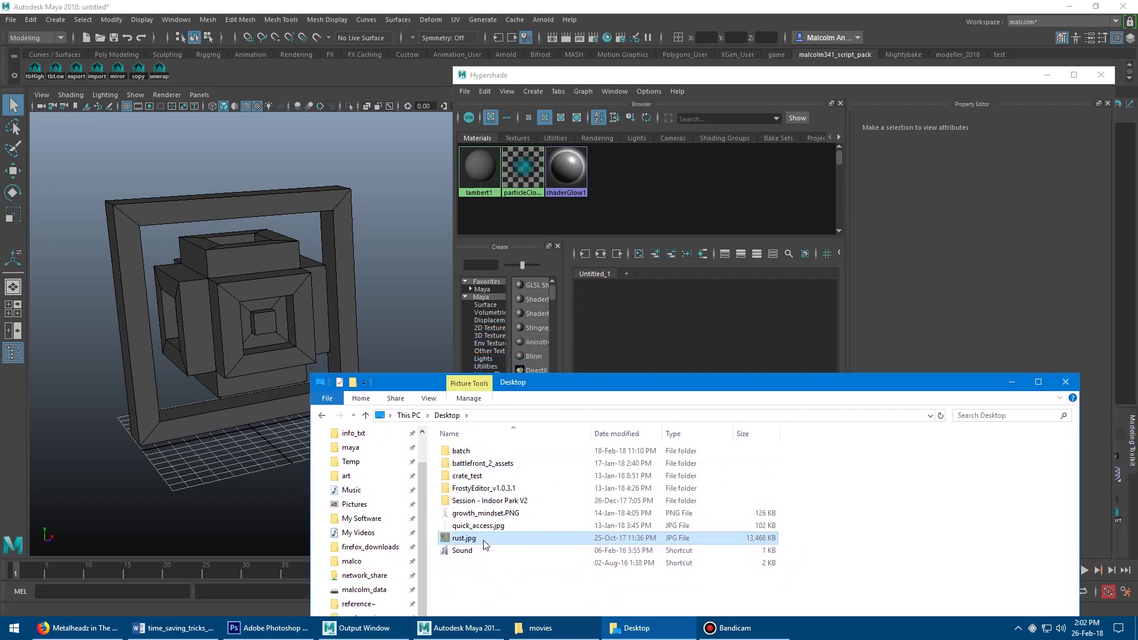
{"action": "left_click_drag", "start_coordinate": [469, 543], "coordinate": [656, 342]}
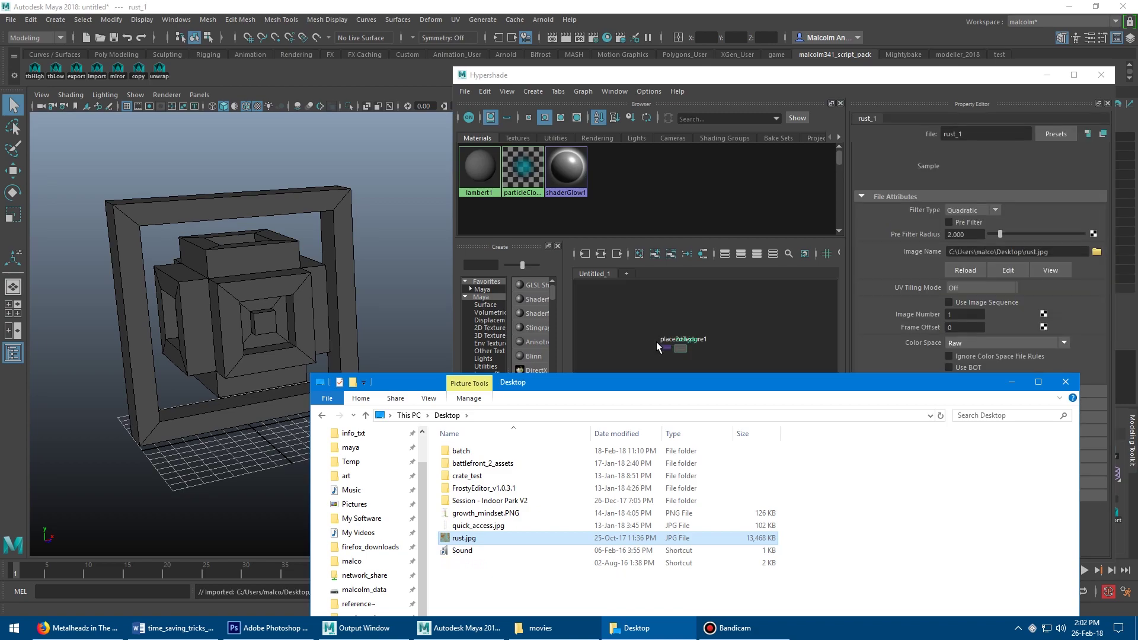
{"action": "left_click", "coordinate": [1005, 383]}
Select the cube model and assign the rust.jpg texture's material to the viewport selection.
{"action": "right_click_drag", "start_coordinate": [648, 430], "coordinate": [792, 416], "text": "alt"}
{"action": "middle_click_drag", "start_coordinate": [711, 419], "coordinate": [686, 530], "text": "alt"}
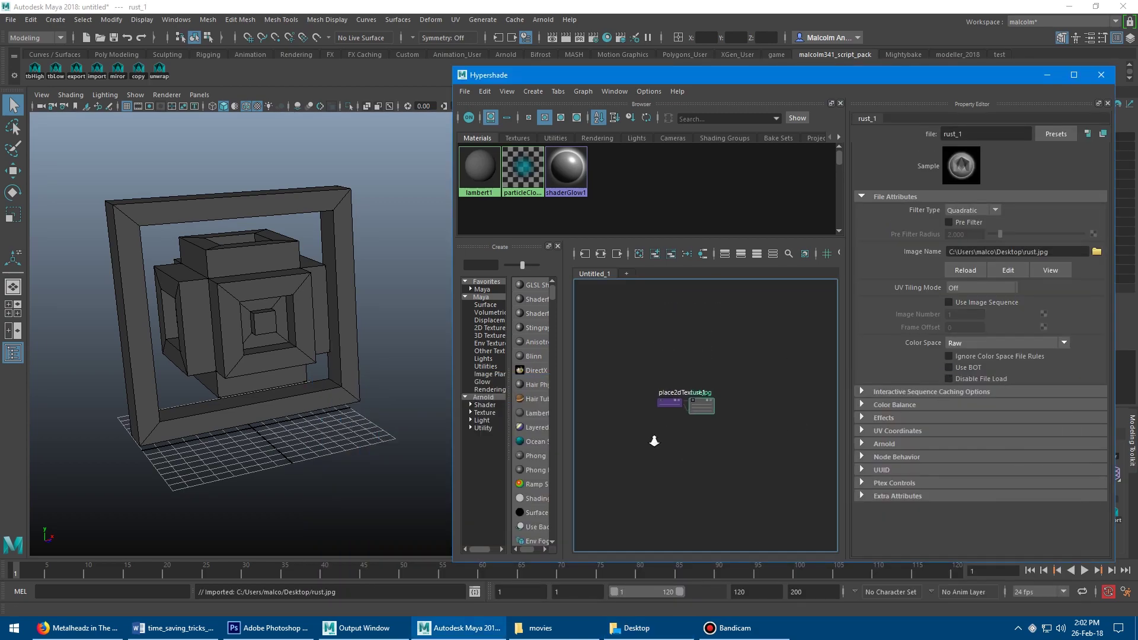
{"action": "scroll", "coordinate": [654, 441], "scroll_direction": "up", "scroll_amount": 5}
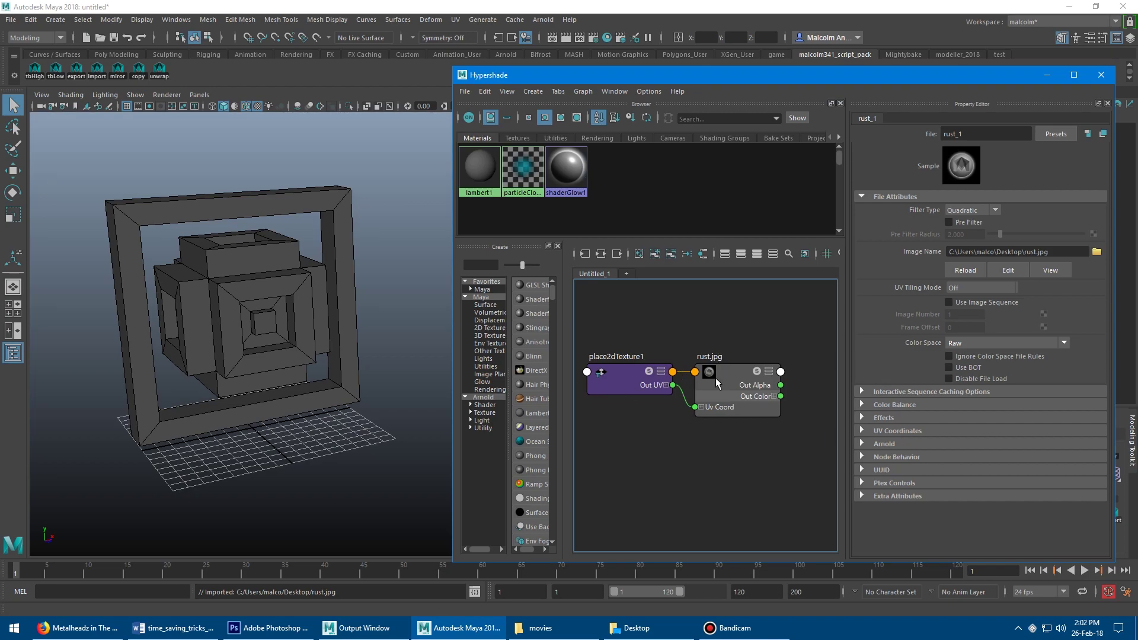
{"action": "left_click", "coordinate": [336, 308]}
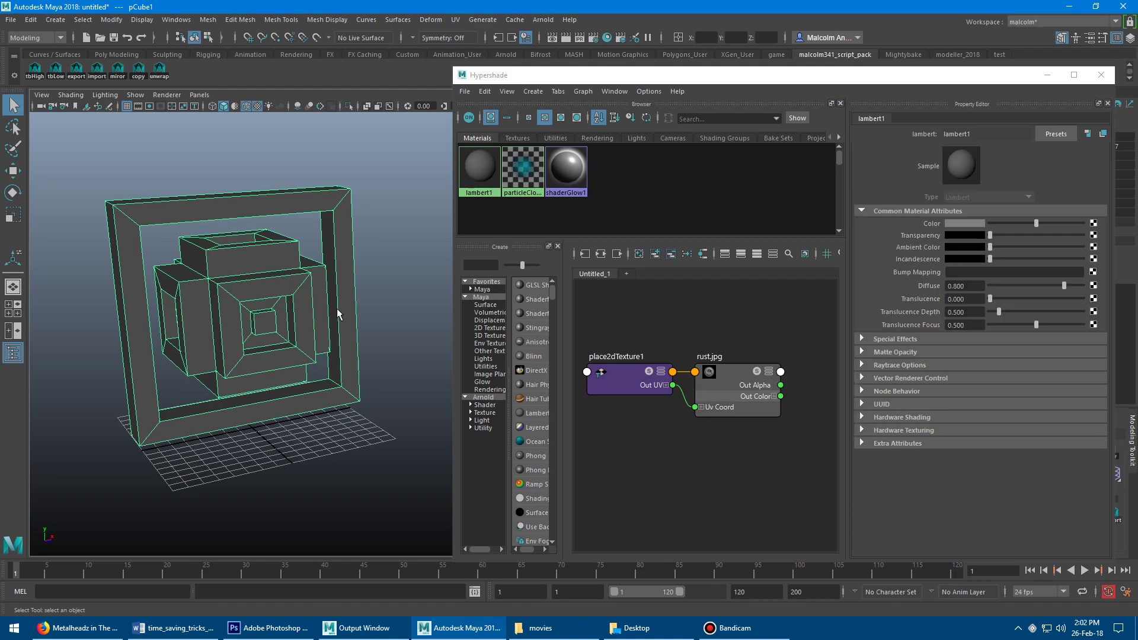
{"action": "right_click", "coordinate": [714, 375]}
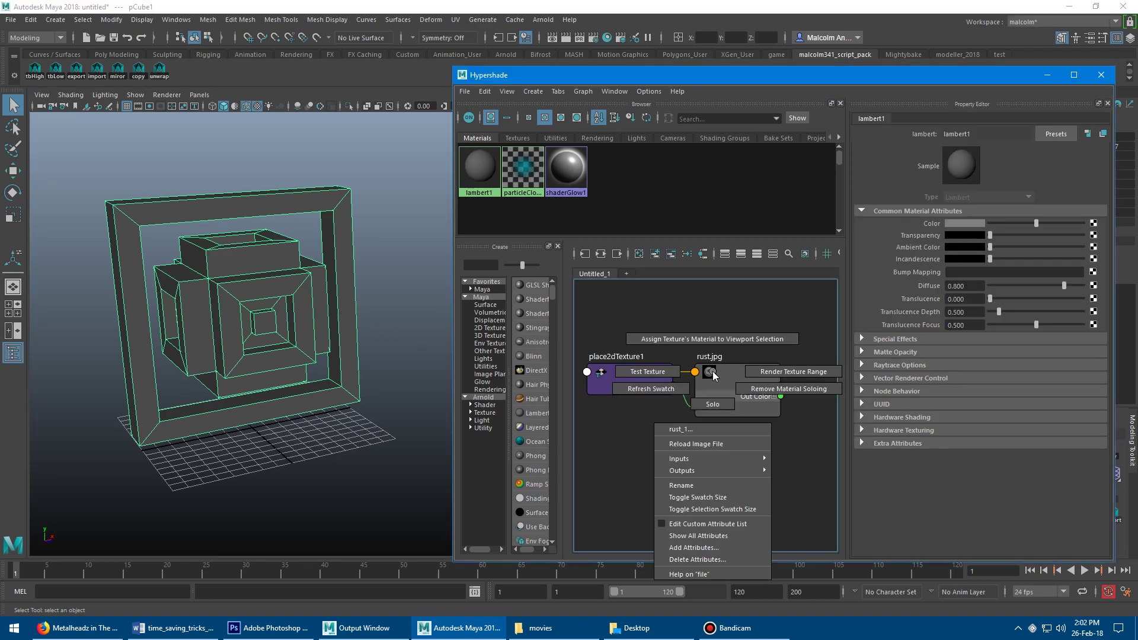
{"action": "left_click", "coordinate": [709, 340]}
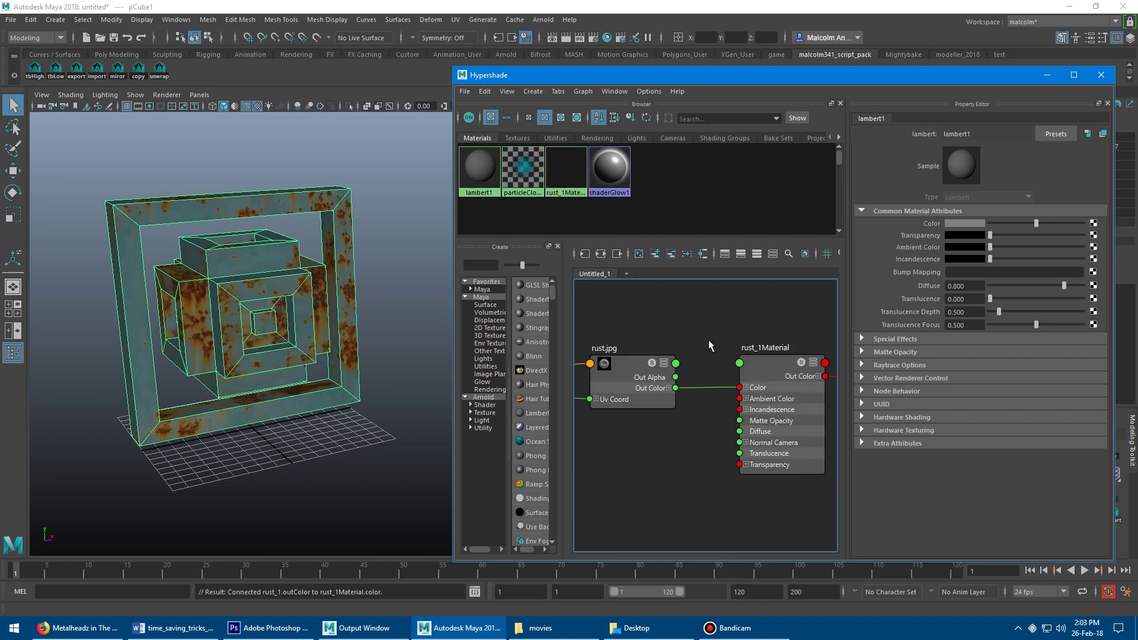
Examine the rust material's node network in the Hypershade and the texture on the model.
{"action": "right_click_drag", "start_coordinate": [647, 327], "coordinate": [638, 328], "text": "alt"}
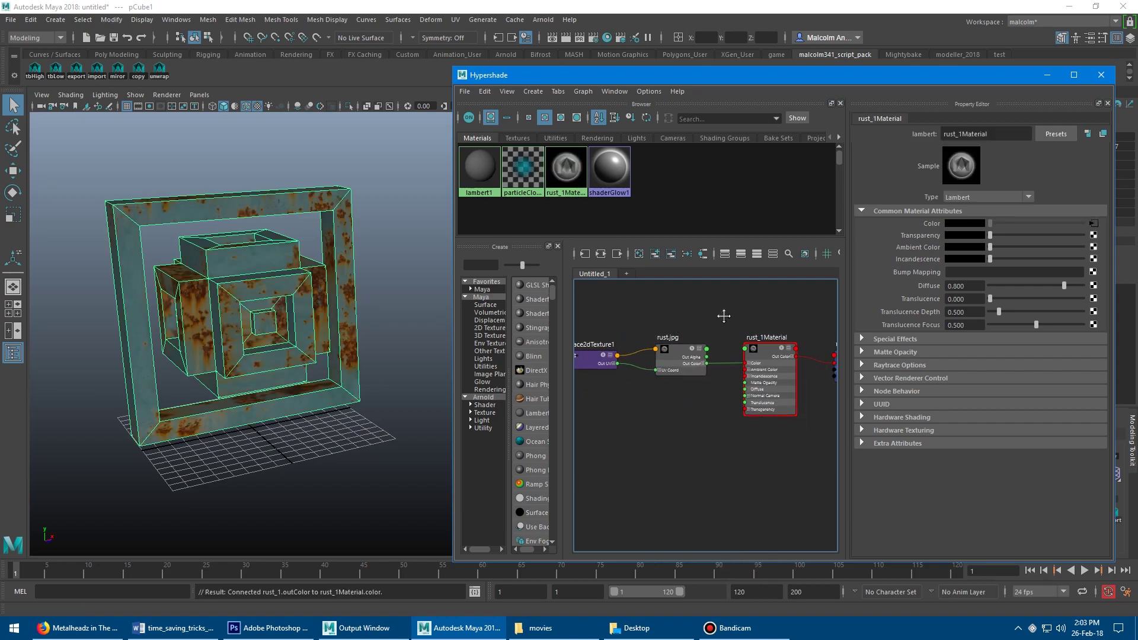
{"action": "right_click_drag", "start_coordinate": [722, 318], "coordinate": [662, 335], "text": "alt"}
{"action": "middle_click_drag", "start_coordinate": [663, 335], "coordinate": [653, 368], "text": "alt"}
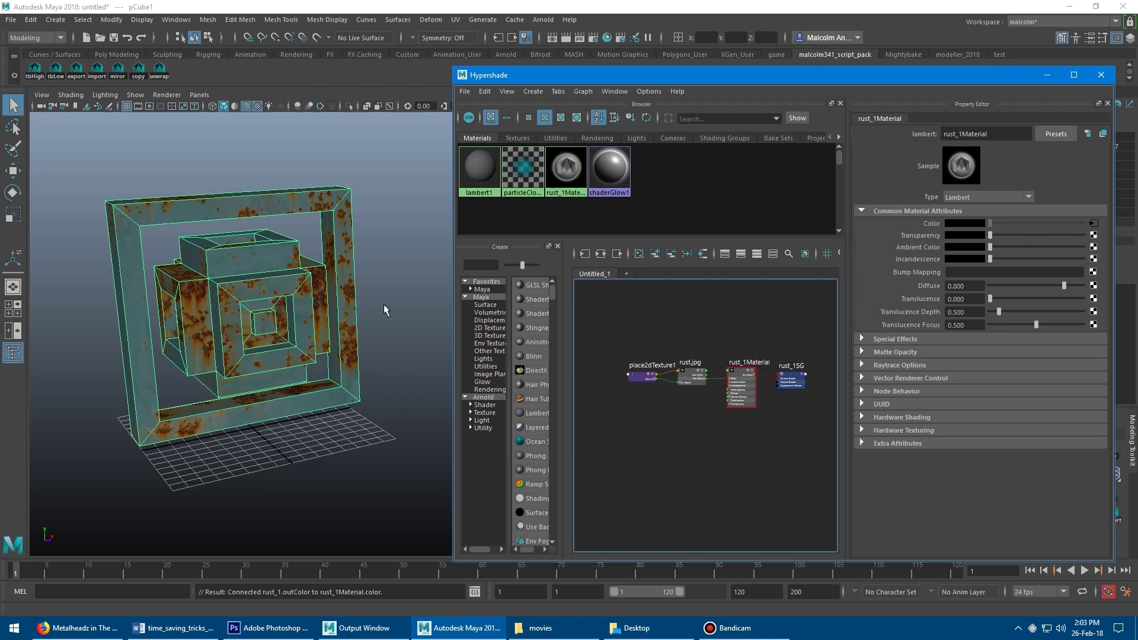
{"action": "left_click_drag", "start_coordinate": [383, 304], "coordinate": [356, 284], "text": "alt"}
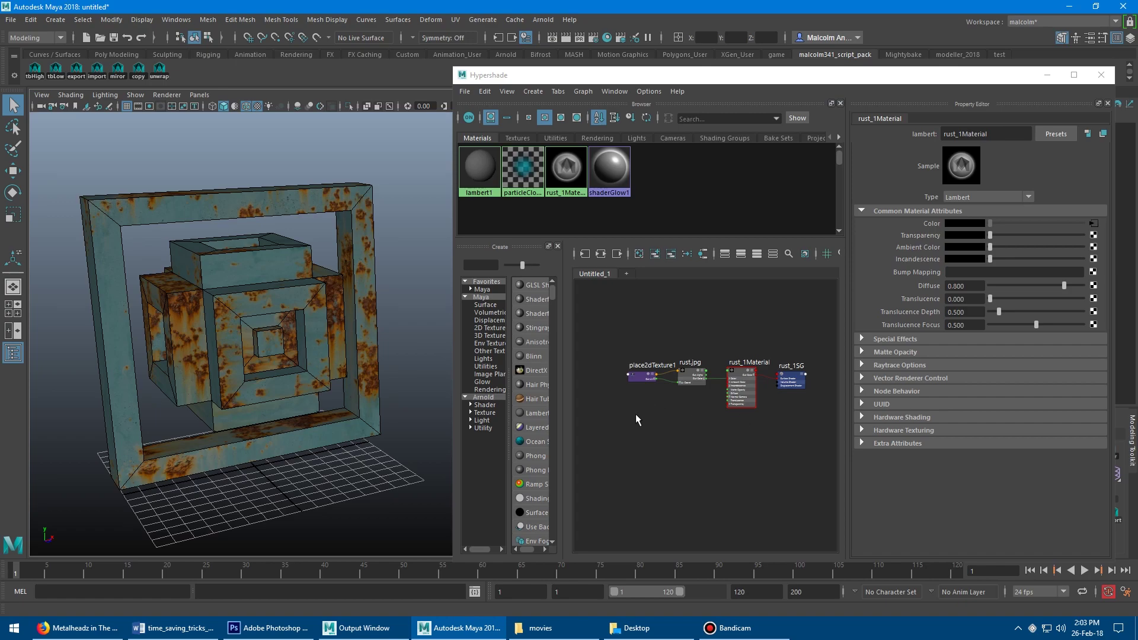
{"action": "middle_click_drag", "start_coordinate": [663, 412], "coordinate": [634, 428], "text": "alt"}
{"action": "right_click_drag", "start_coordinate": [633, 428], "coordinate": [700, 436], "text": "alt"}
{"action": "middle_click_drag", "start_coordinate": [691, 437], "coordinate": [638, 448], "text": "alt"}
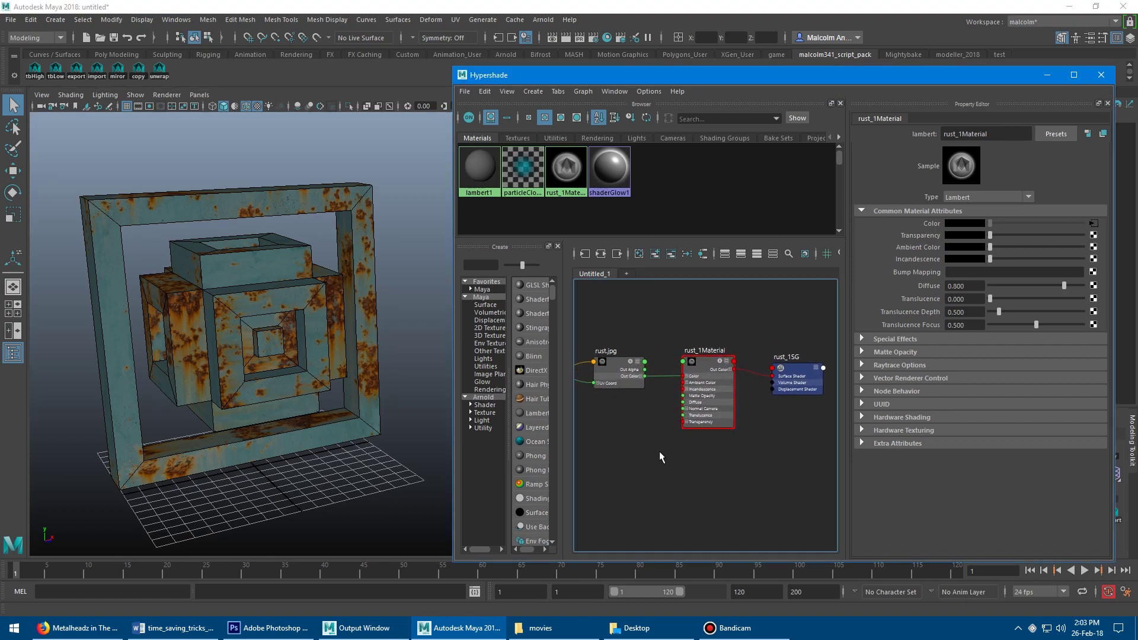
{"action": "mouse_move", "coordinate": [305, 297]}
{"action": "left_mouse_down", "text": "alt"}
{"action": "mouse_move", "coordinate": [332, 312]}
{"action": "mouse_move", "coordinate": [312, 261]}
{"action": "mouse_move", "coordinate": [316, 286]}
{"action": "left_mouse_up", "text": "alt"}
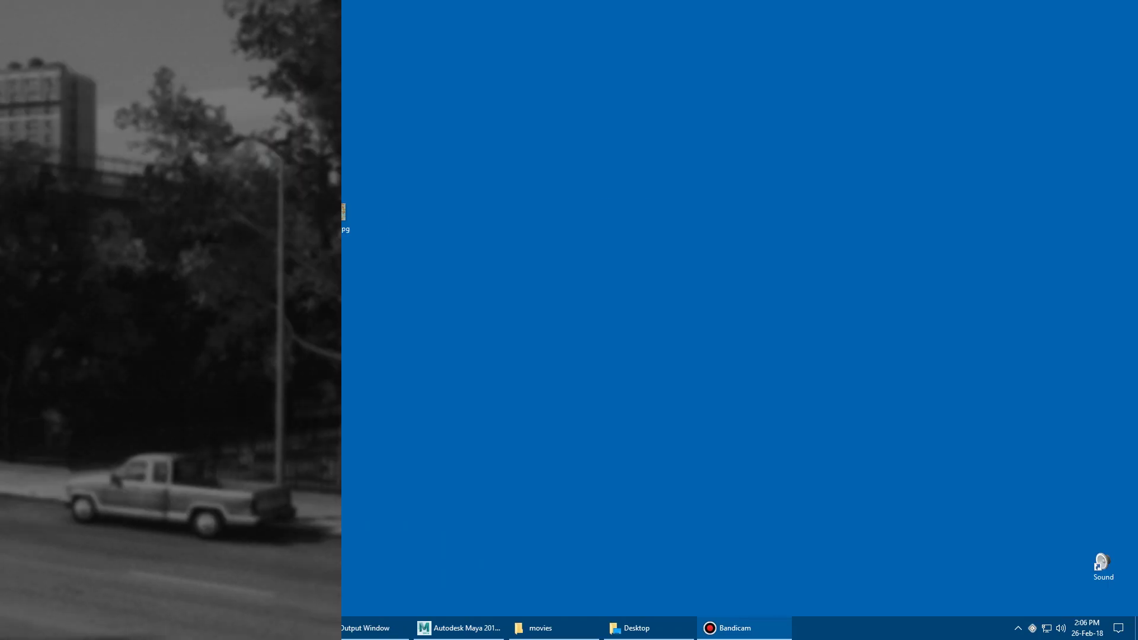